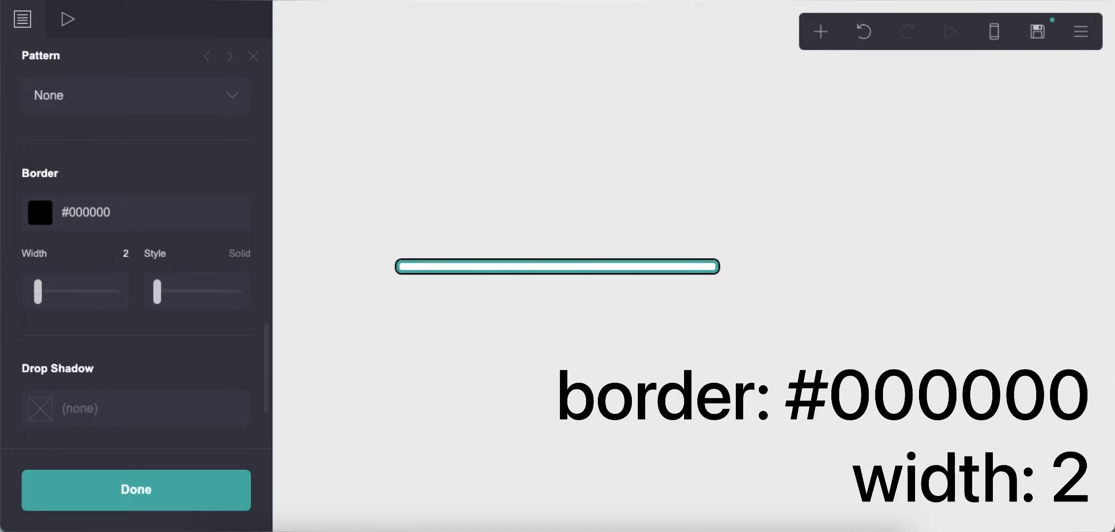
# - Leave the page's appearance settings and add a two-column container to the bordered page box
pyautogui.scroll(-4, 212, 346)
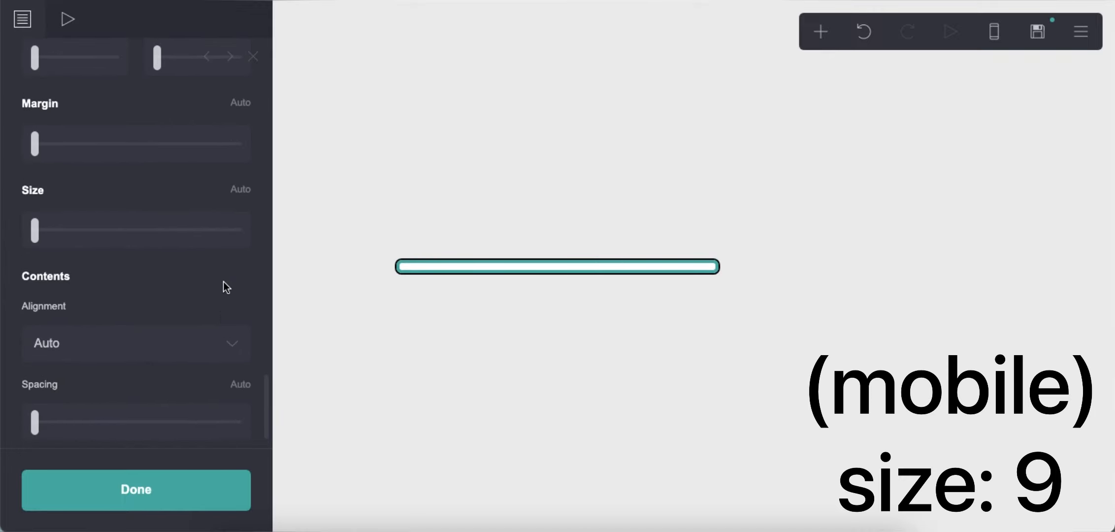
pyautogui.click(428, 318)
pyautogui.click(446, 319)
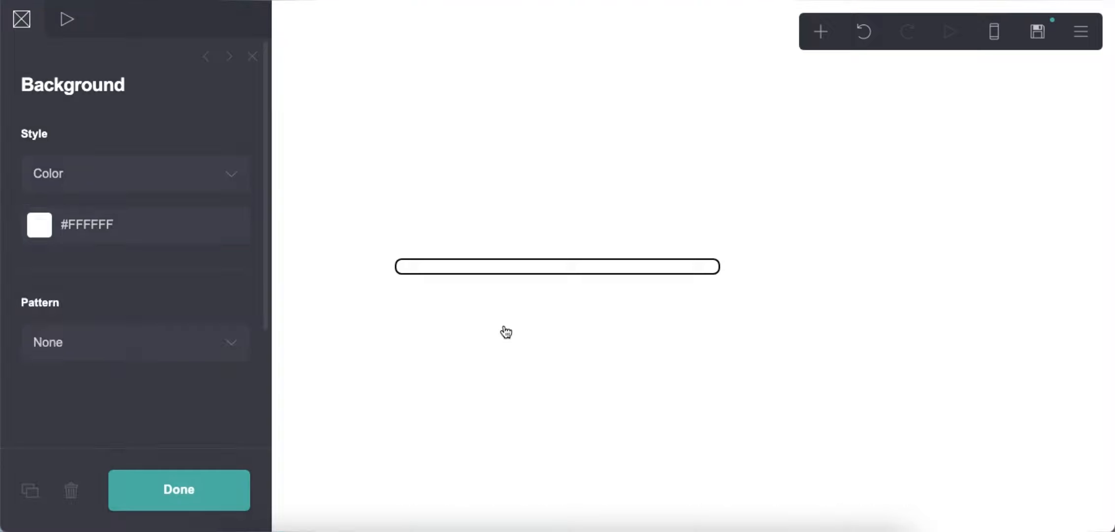
pyautogui.click(503, 328)
pyautogui.click(817, 37)
pyautogui.click(618, 380)
pyautogui.click(84, 173)
pyautogui.click(86, 190)
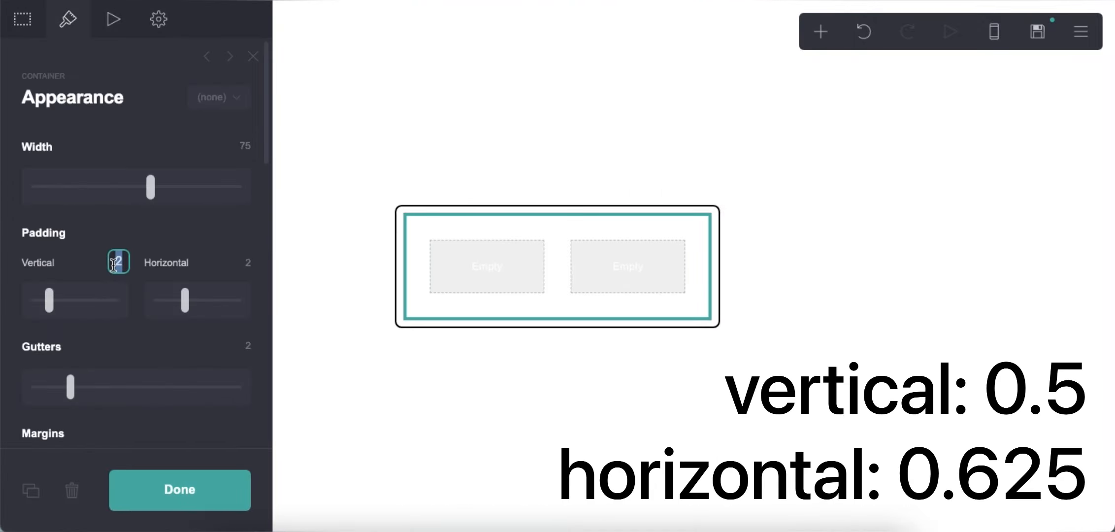
# - Set the container's padding to 0.5 vertical and 0.625 horizontal, and its vertical contents alignment to Center
pyautogui.write('0.5')
pyautogui.press('Return')
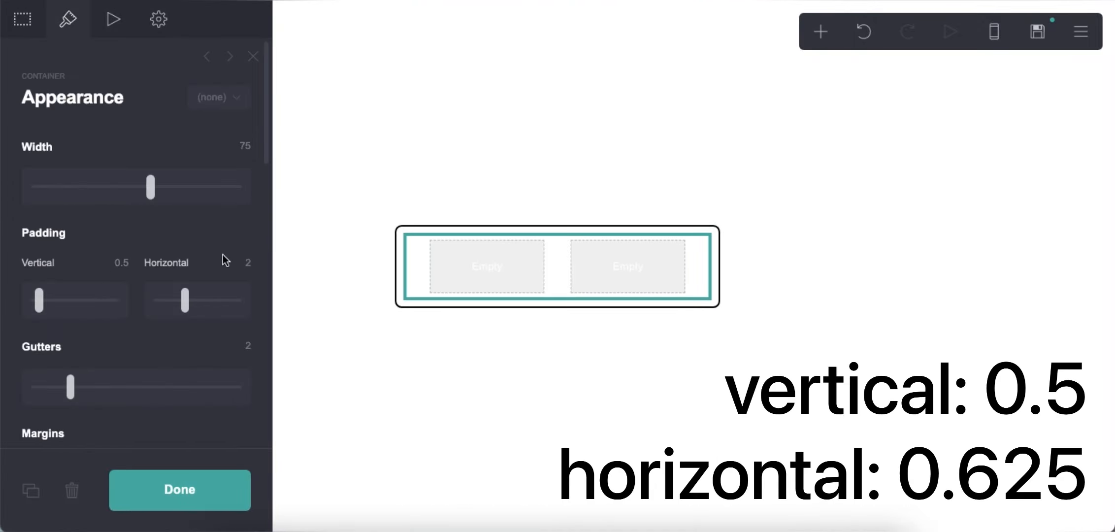
pyautogui.write('.625')
pyautogui.press('Return')
pyautogui.scroll(-8, 178, 310)
pyautogui.click(176, 302)
pyautogui.click(180, 322)
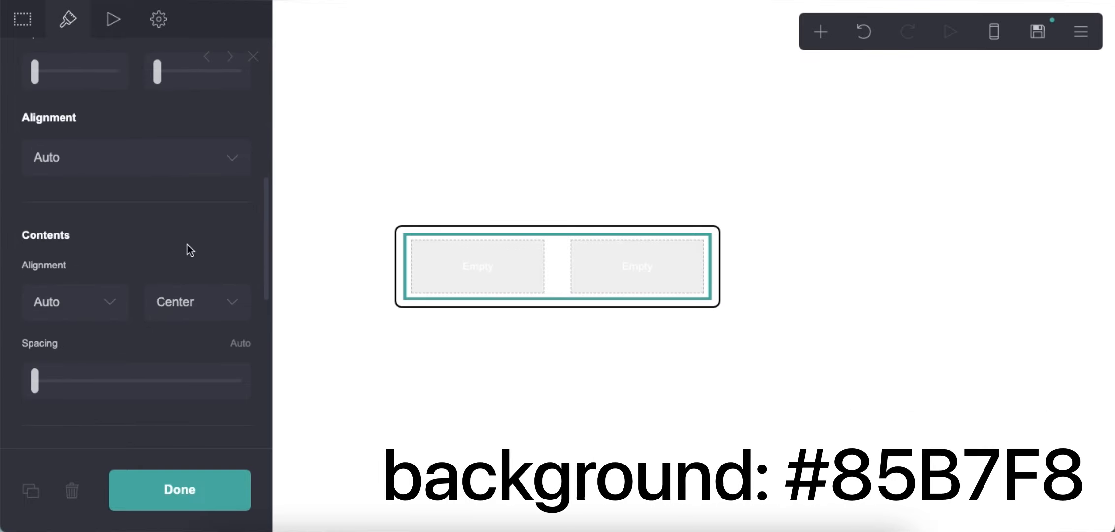
# - Give the two-column container a Color background of #85B7F8
pyautogui.scroll(-7, 187, 244)
pyautogui.click(148, 177)
pyautogui.click(148, 194)
pyautogui.click(172, 224)
pyautogui.write('#85B7FB')
pyautogui.press('Return')
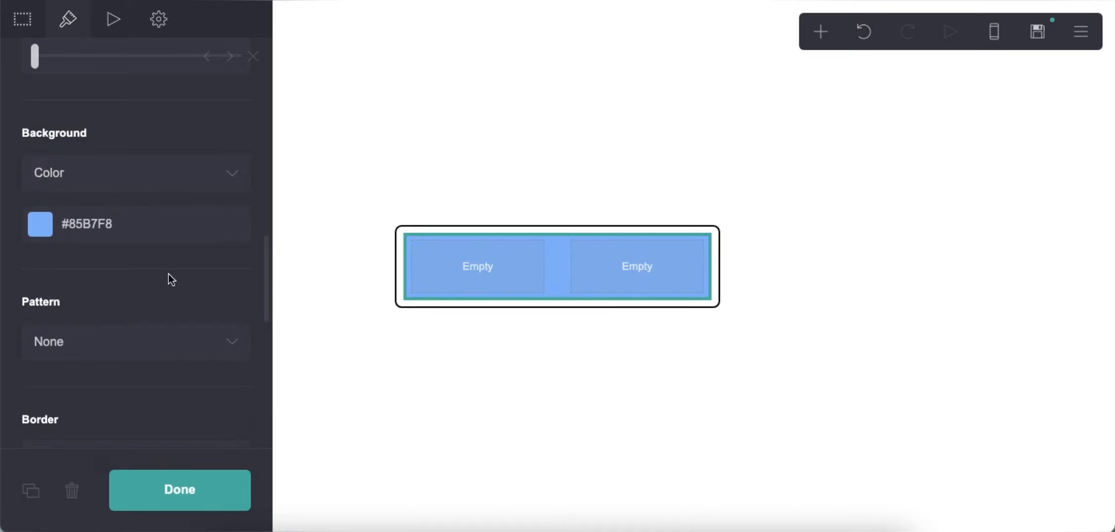
# - Switch the container's mobile appearance to Manual and set its mobile layout to Default
pyautogui.scroll(-5, 167, 273)
pyautogui.click(226, 354)
pyautogui.scroll(-4, 245, 349)
pyautogui.click(129, 261)
pyautogui.click(129, 251)
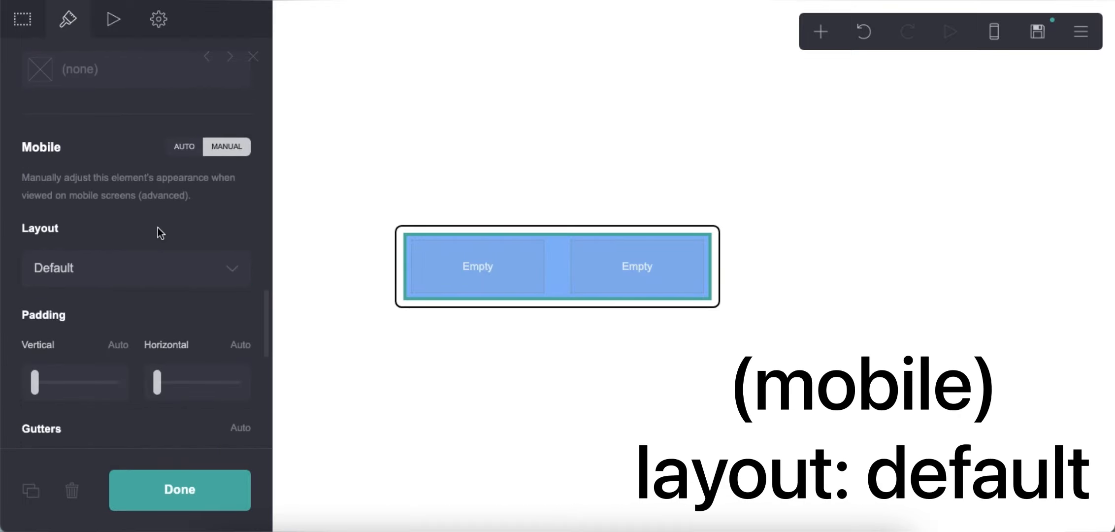
pyautogui.scroll(-5, 179, 310)
pyautogui.scroll(10, 179, 309)
# - Add the custom styles "border: 2px solid black;" and "border-radius: 7px 7px 0px 0px;" to the container
pyautogui.click(158, 19)
pyautogui.click(145, 248)
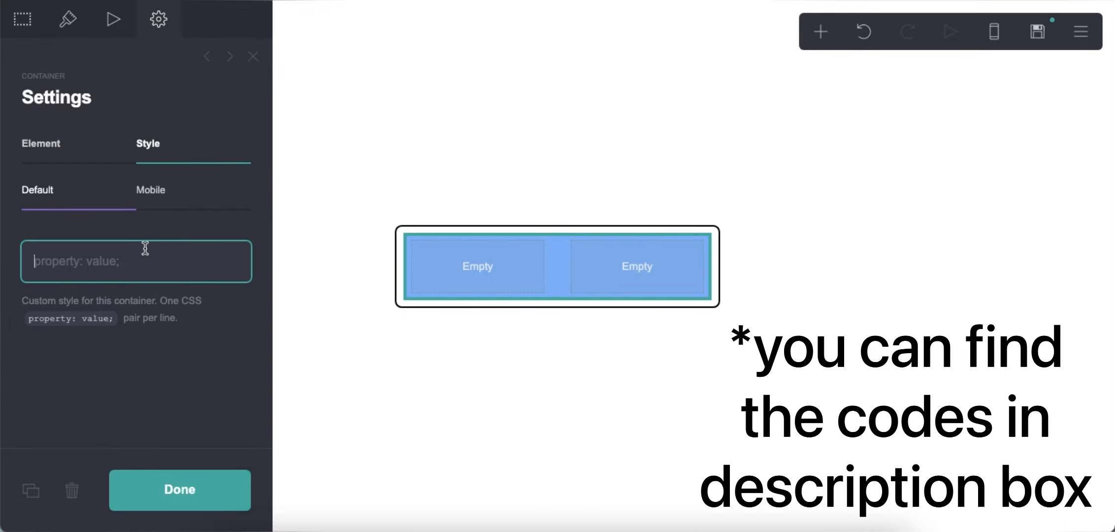
pyautogui.write('border: 2px solid black;')
pyautogui.click(455, 348)
pyautogui.click(423, 264)
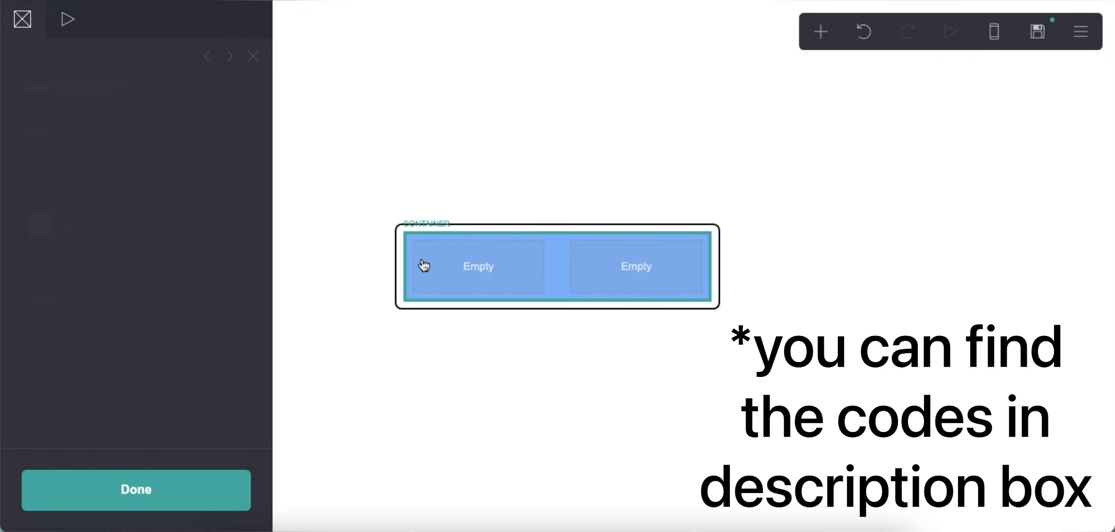
pyautogui.click(223, 272)
pyautogui.press('Return')
pyautogui.write('border-radius: 7px 7px 0px 0px;')
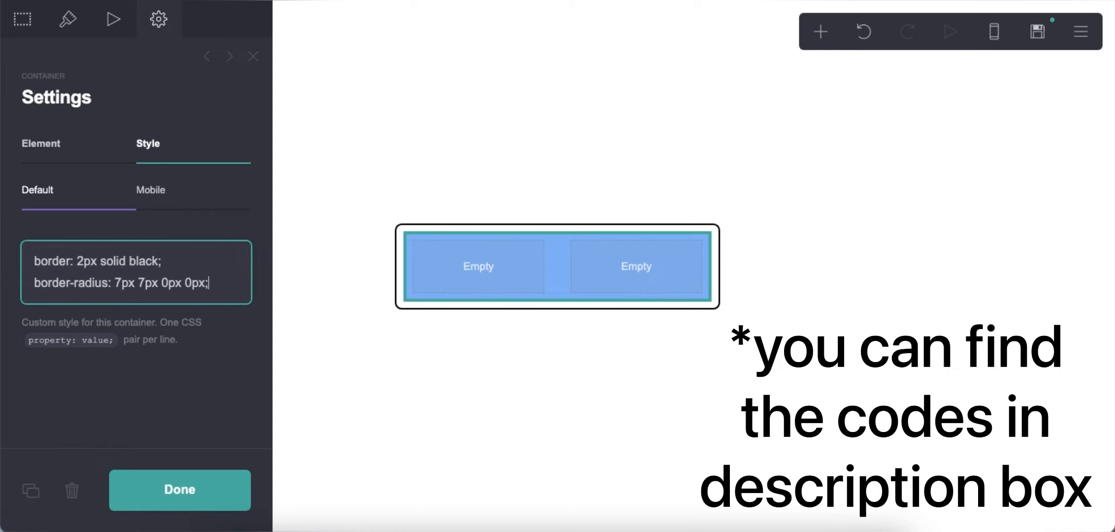
pyautogui.click(581, 365)
# - Add a text element reading "**status**: online" in the container's first column
pyautogui.click(821, 32)
pyautogui.click(632, 89)
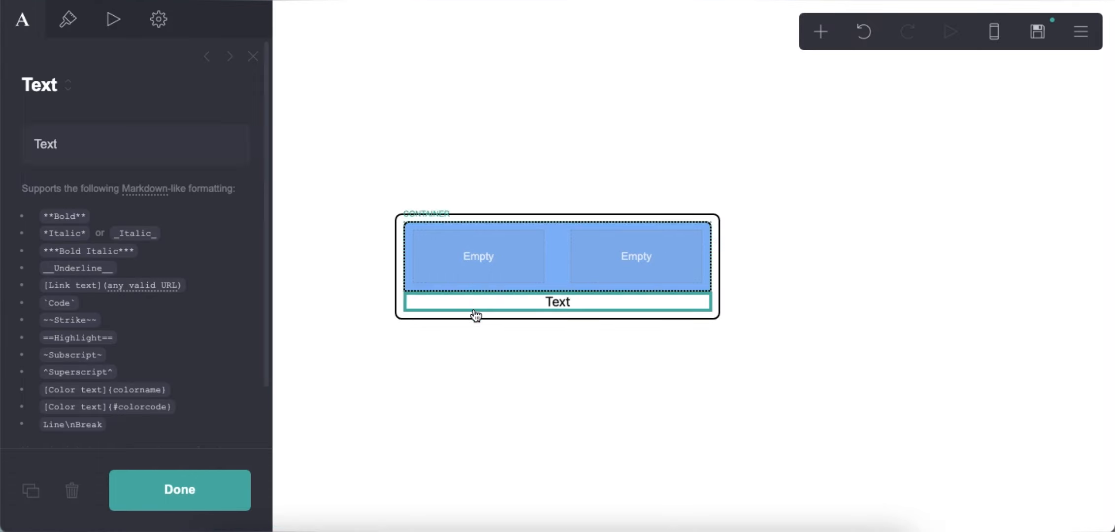
pyautogui.moveTo(475, 315); pyautogui.dragTo(473, 263)
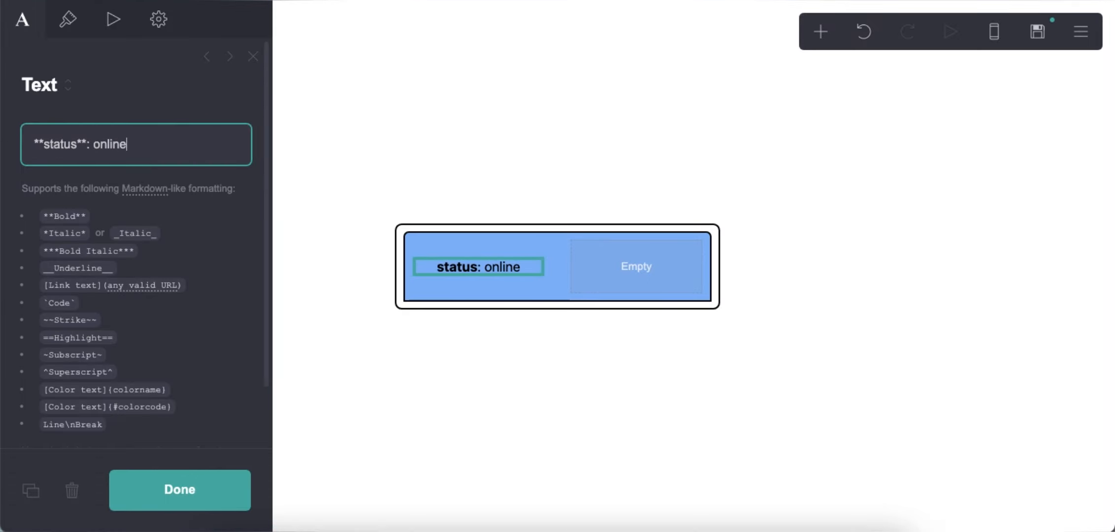
# - Set the status text's font to Bai Jamjuree
pyautogui.click(68, 19)
pyautogui.scroll(-3, 187, 243)
pyautogui.click(154, 241)
pyautogui.scroll(-5, 148, 246)
pyautogui.click(116, 134)
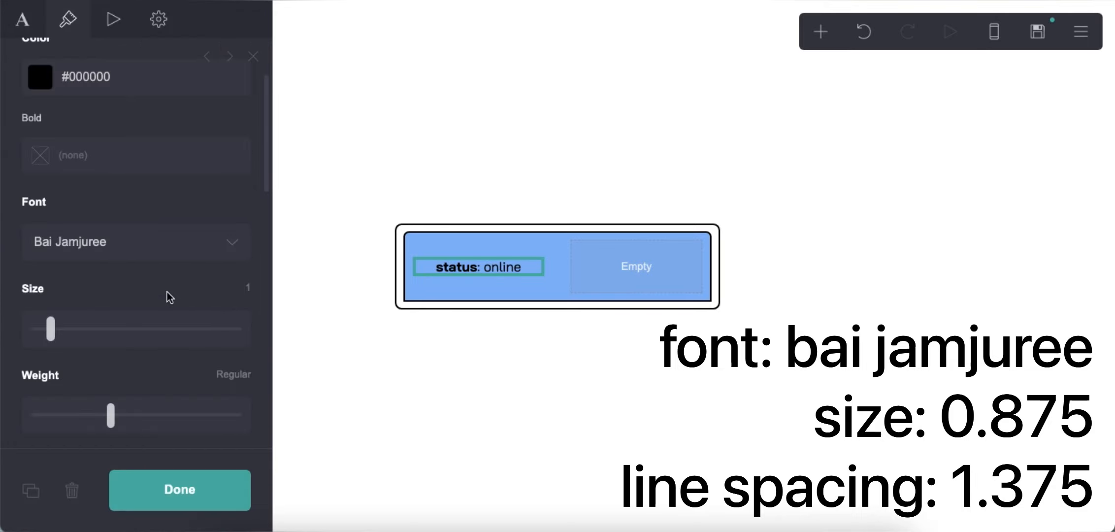
# - Set the status text's size to 0.875 and its line spacing to 1.375
pyautogui.click(241, 289)
pyautogui.write('0.875')
pyautogui.scroll(-3, 222, 315)
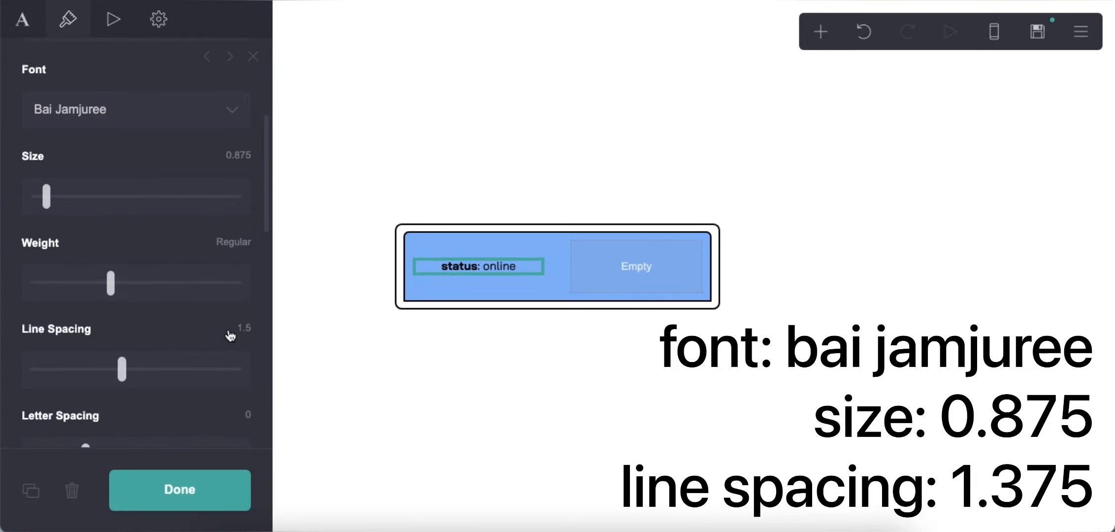
pyautogui.write('1.375')
pyautogui.press('Return')
pyautogui.scroll(-3, 130, 323)
# - Give the status text the custom styles "background: white;", "border: 2px solid black;" and "border-radius: 7px;"
pyautogui.scroll(6, 130, 323)
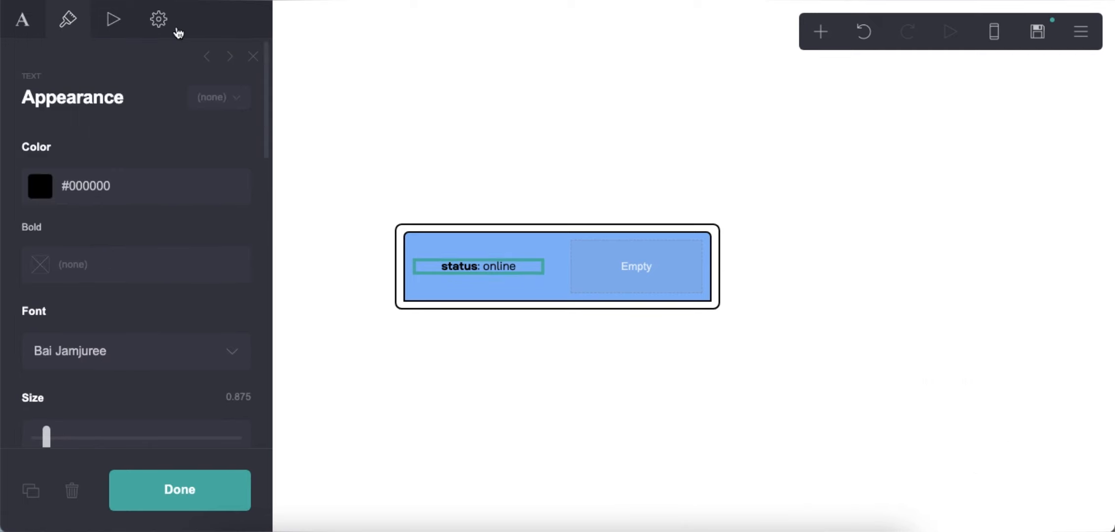
pyautogui.click(177, 22)
pyautogui.click(117, 290)
pyautogui.write('background: white;')
pyautogui.press('Return')
pyautogui.write('s')
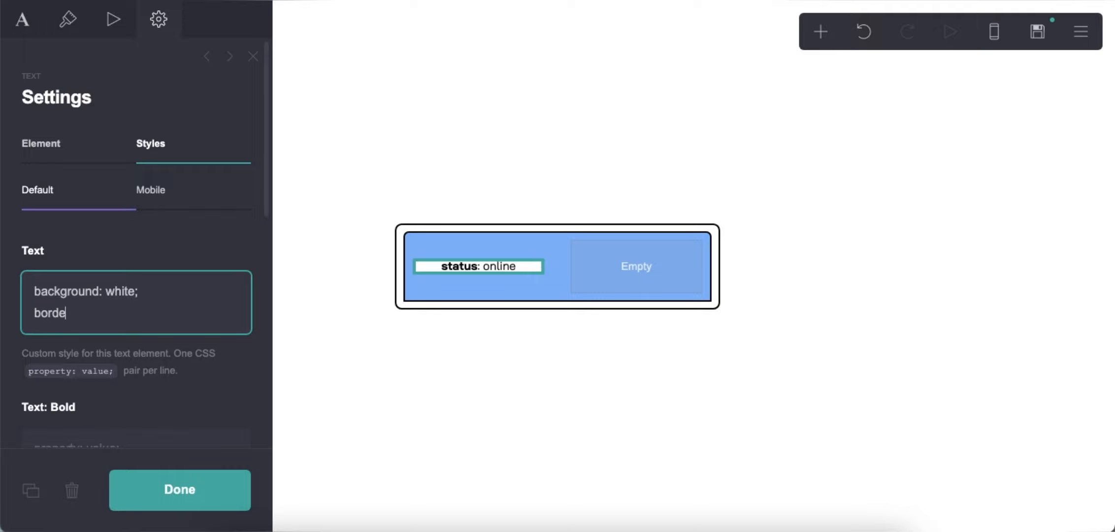
pyautogui.write('order: 2px solid black;')
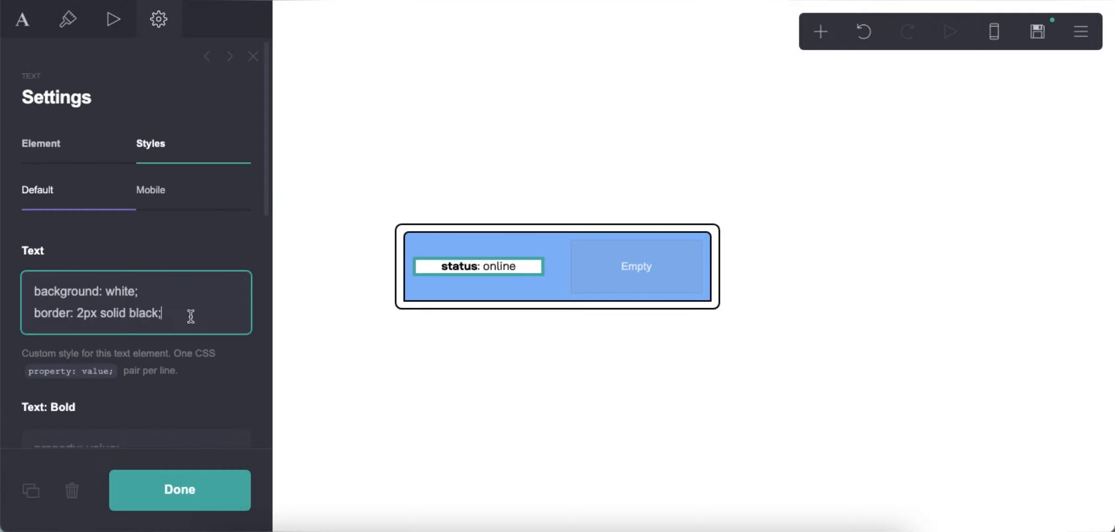
pyautogui.press('Return')
pyautogui.write('border-radius: 7px;')
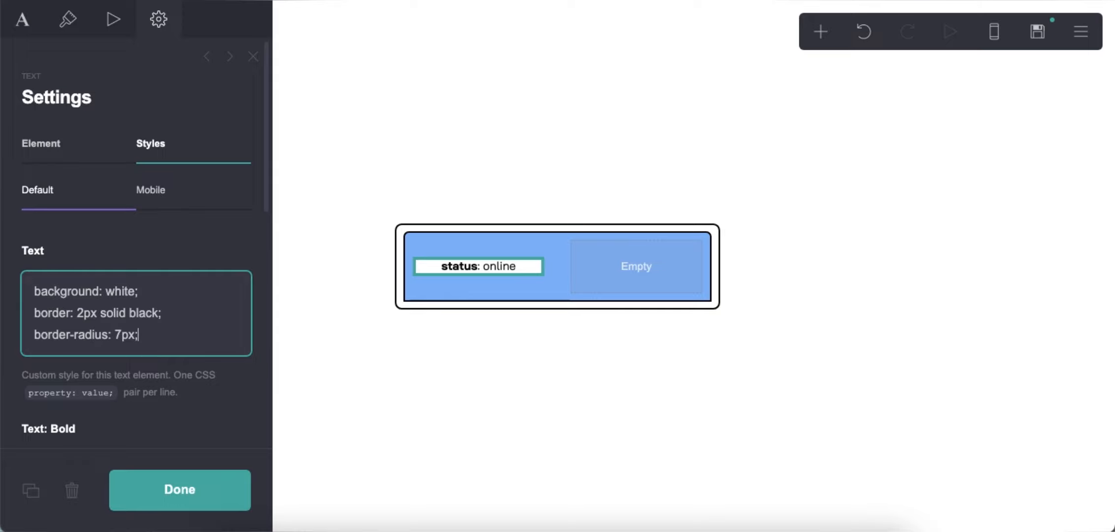
pyautogui.click(512, 376)
# - Add the custom style line "width: 8em;" to the status text
pyautogui.click(492, 271)
pyautogui.click(203, 332)
pyautogui.press('Return')
pyautogui.write('width: 8em;')
pyautogui.click(436, 362)
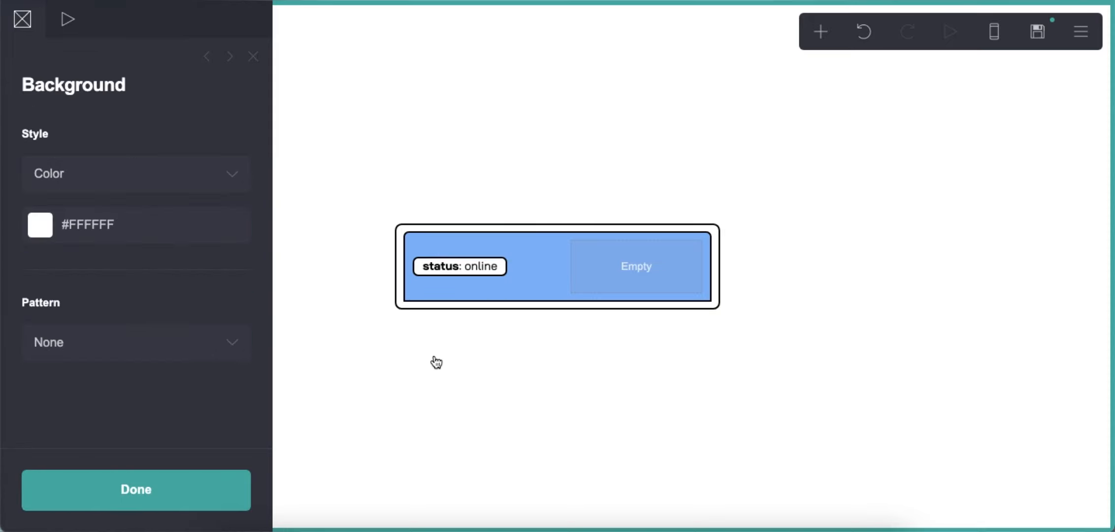
# - Change the status text's custom width to 7.5em
pyautogui.click(443, 272)
pyautogui.click(77, 355)
pyautogui.press('BackSpace')
pyautogui.write('7.5em;')
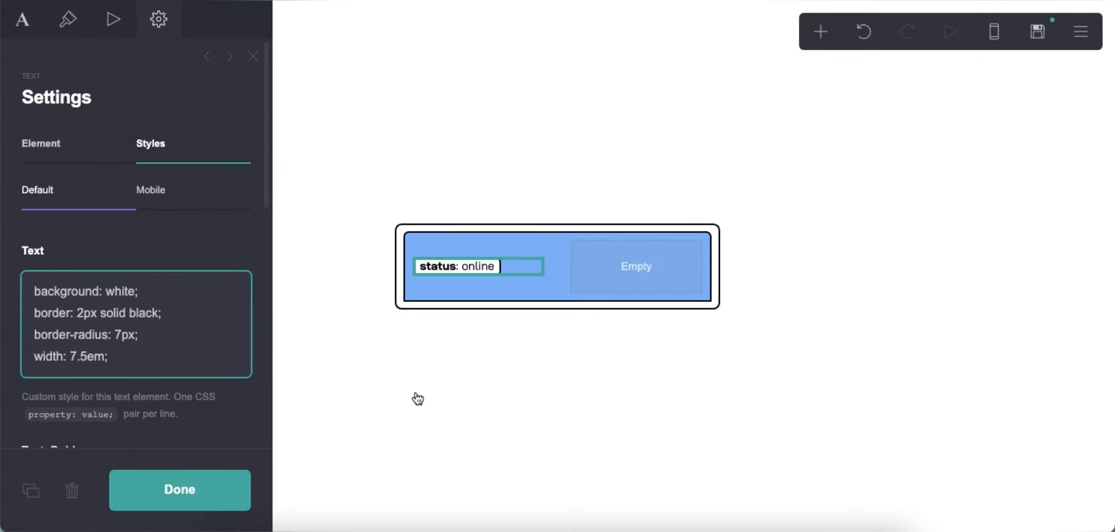
pyautogui.click(417, 398)
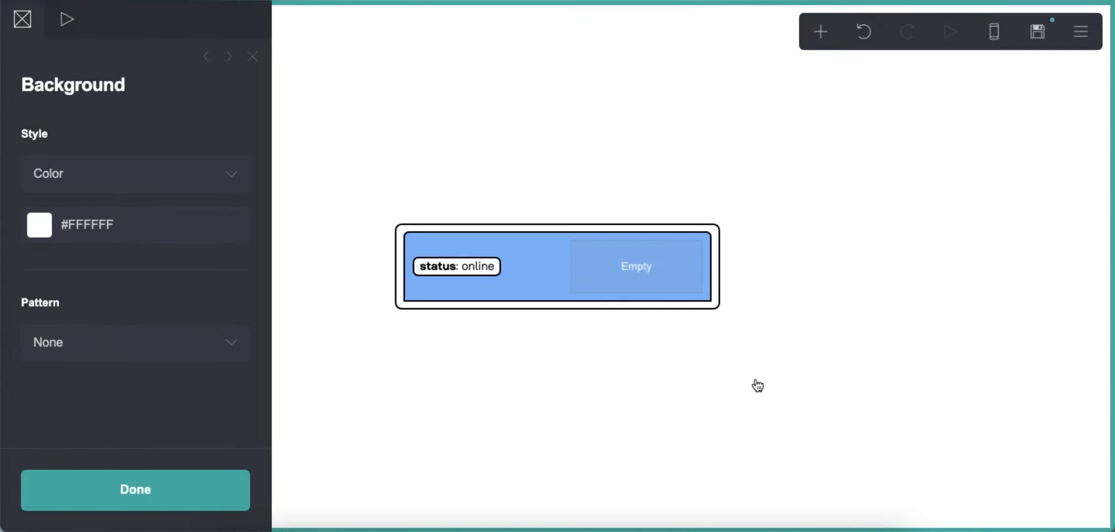
# - Add an icons element to the container's empty second column and extend it to three icons
pyautogui.click(821, 33)
pyautogui.moveTo(753, 186); pyautogui.dragTo(634, 251)
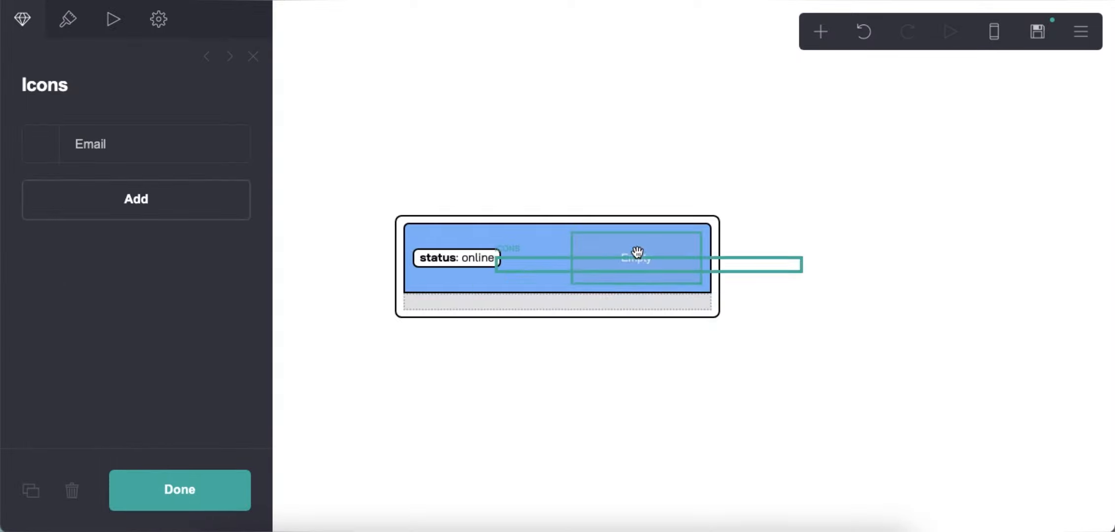
pyautogui.click(167, 197)
pyautogui.click(144, 232)
# - Set the first icon's type to Heart and the second icon's type to Star
pyautogui.click(137, 146)
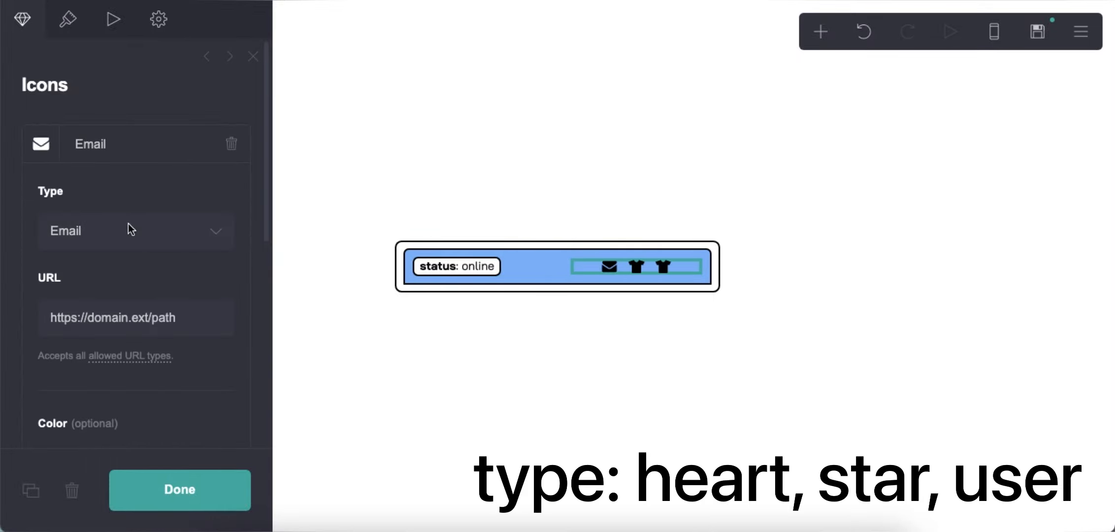
pyautogui.click(128, 226)
pyautogui.click(97, 372)
pyautogui.click(143, 182)
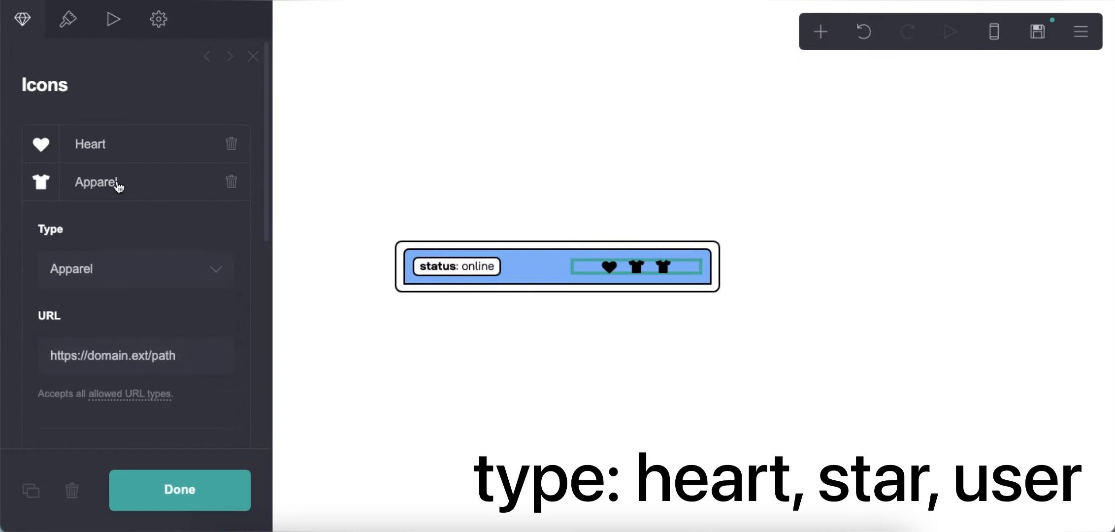
pyautogui.click(116, 266)
pyautogui.scroll(-10, 127, 334)
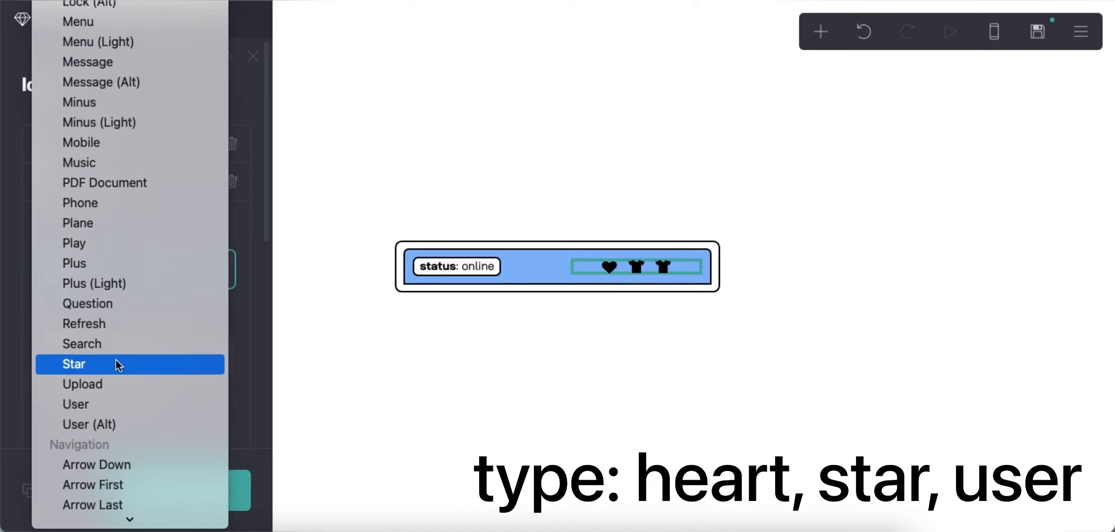
pyautogui.click(116, 363)
# - Set the third icon's type to User
pyautogui.click(128, 183)
pyautogui.click(119, 220)
pyautogui.click(125, 299)
pyautogui.scroll(-10, 118, 349)
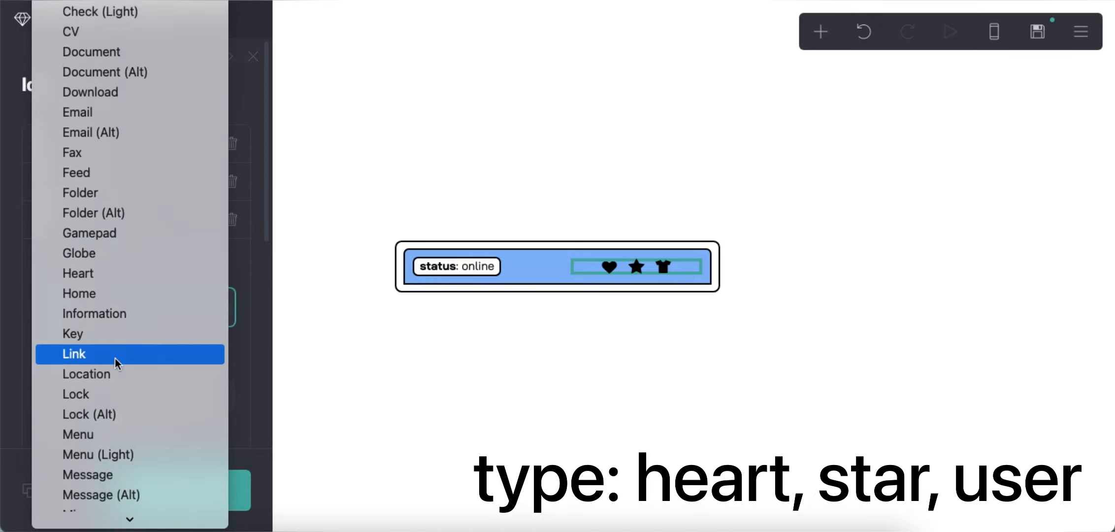
pyautogui.scroll(-6, 104, 405)
pyautogui.click(103, 392)
pyautogui.click(129, 220)
# - Set the icons' style to Solid, with black icons on a white #FFFFFF background
pyautogui.click(79, 33)
pyautogui.click(135, 188)
pyautogui.click(137, 207)
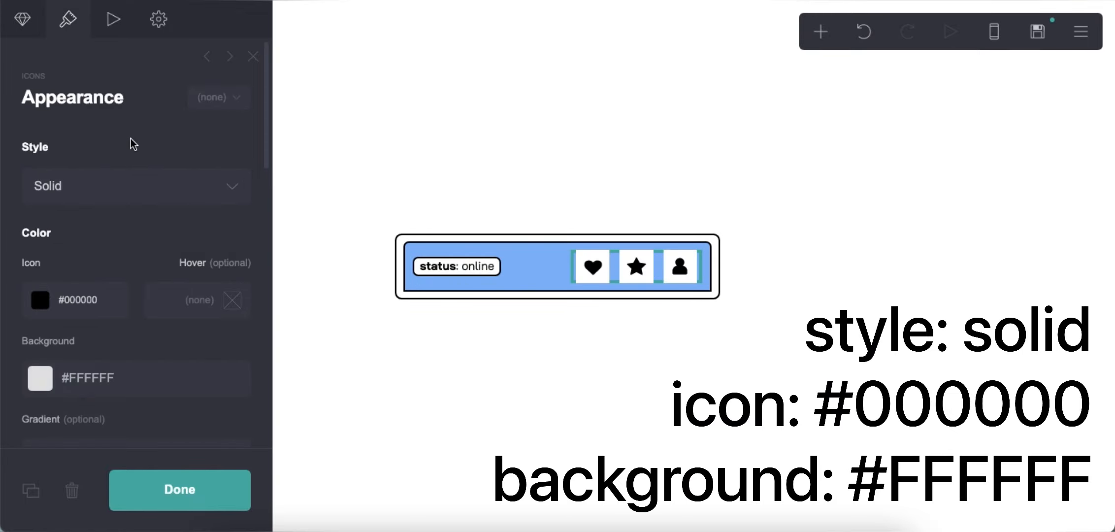
# - Give the icons a drop shadow in #000000
pyautogui.scroll(-6, 171, 323)
pyautogui.click(138, 264)
pyautogui.moveTo(125, 368); pyautogui.dragTo(11, 434)
pyautogui.click(128, 181)
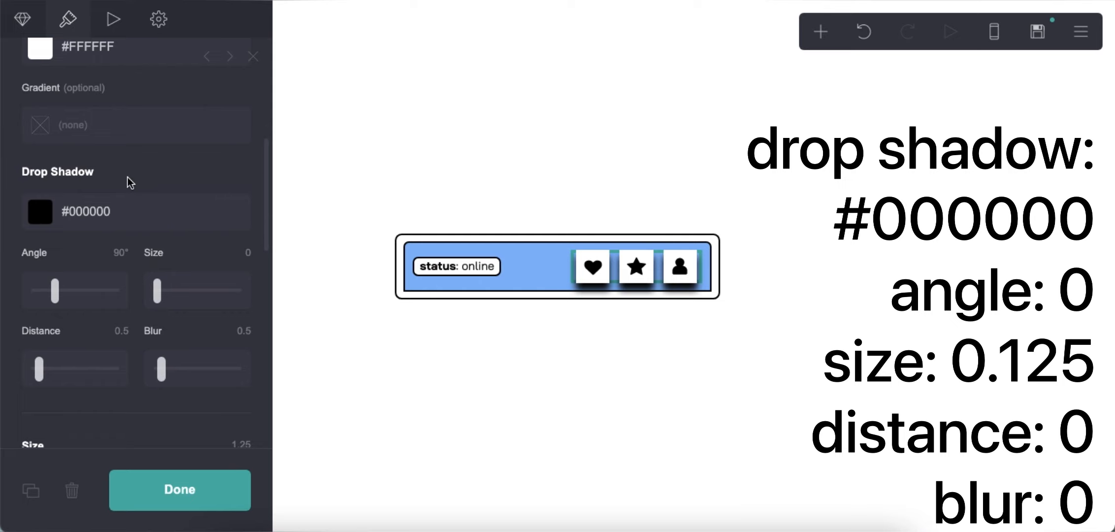
# - Set the icons' drop shadow to angle 0°, size 0.125, distance 0 and blur 0
pyautogui.moveTo(57, 300); pyautogui.dragTo(3, 301)
pyautogui.click(238, 263)
pyautogui.write('0.125')
pyautogui.press('Return')
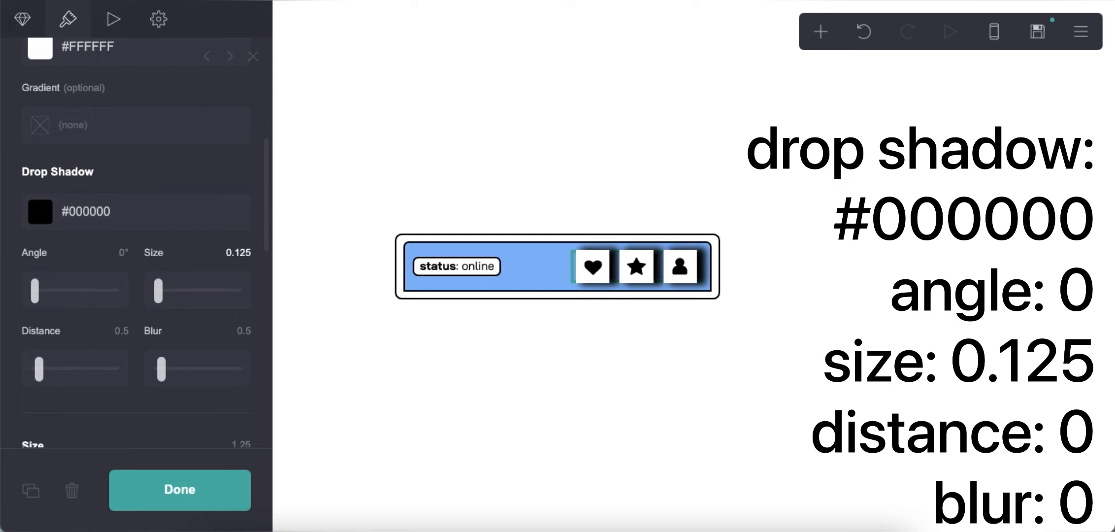
pyautogui.moveTo(73, 352); pyautogui.dragTo(29, 366)
pyautogui.moveTo(149, 384); pyautogui.dragTo(142, 374)
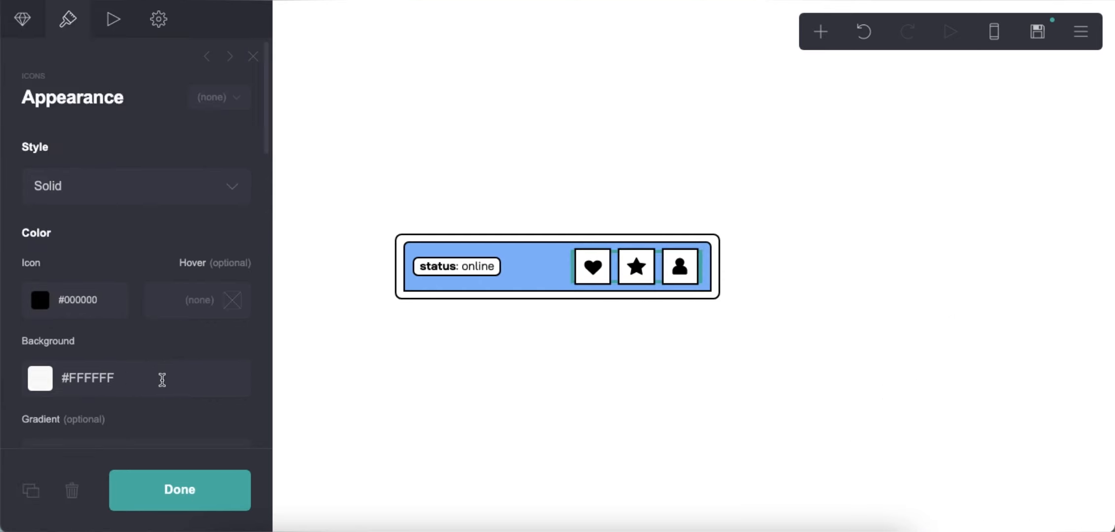
# - Set the icons' size to 0.5 and their corner rounding to 0.25
pyautogui.scroll(-5, 148, 379)
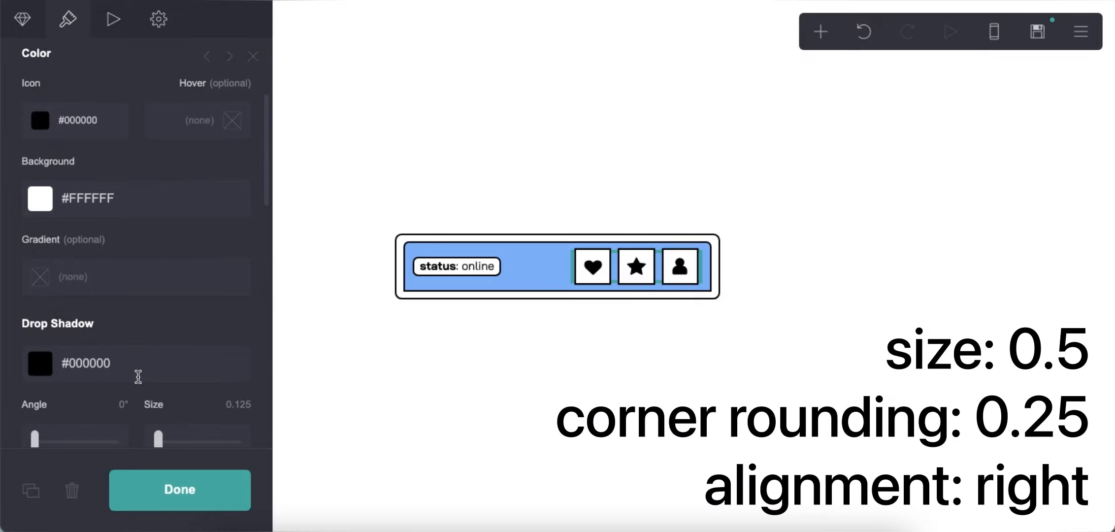
pyautogui.scroll(-6, 141, 364)
pyautogui.write('0.5')
pyautogui.press('Return')
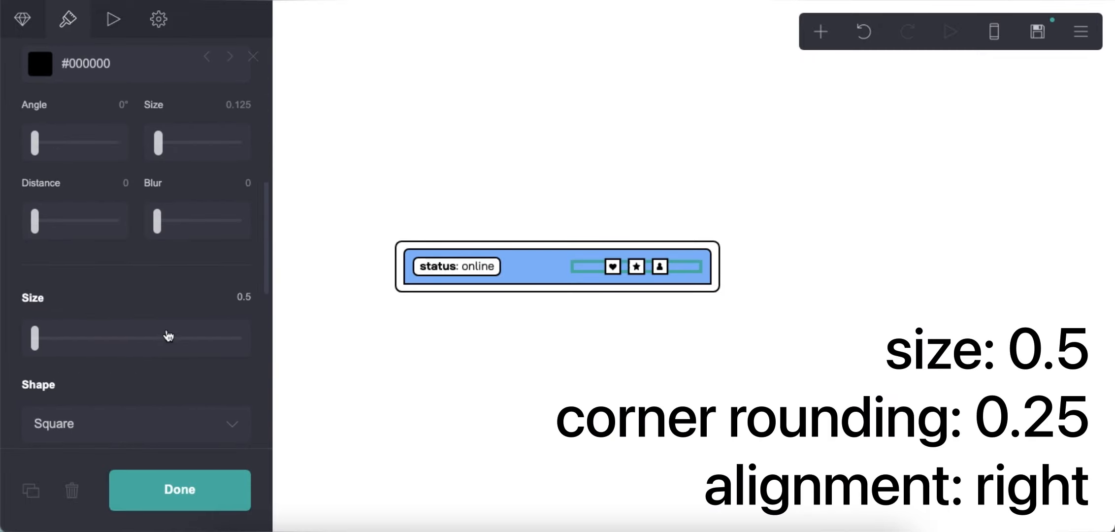
pyautogui.scroll(-4, 163, 334)
pyautogui.click(241, 351)
pyautogui.write('0.25')
pyautogui.press('Return')
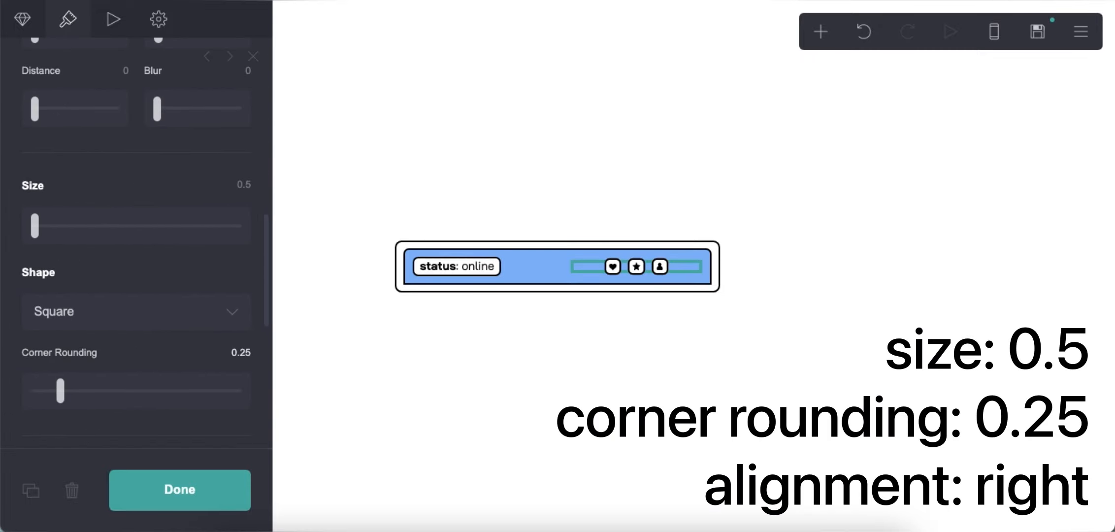
# - Set the icons element's alignment to Right
pyautogui.scroll(-4, 156, 345)
pyautogui.scroll(-3, 189, 348)
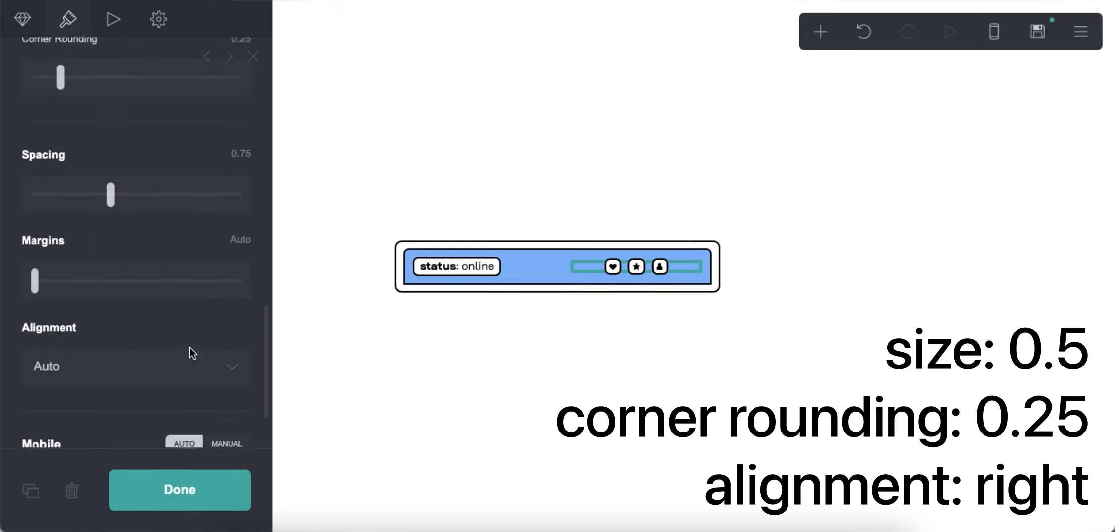
pyautogui.click(189, 345)
pyautogui.click(173, 399)
pyautogui.click(583, 354)
# - Add a single-column container below the status bar and delete its existing custom style lines
pyautogui.click(818, 33)
pyautogui.click(615, 386)
pyautogui.click(222, 286)
pyautogui.moveTo(222, 287); pyautogui.dragTo(7, 241)
pyautogui.press('BackSpace')
# - Set the new container's contents alignment to Left and its background color to #FFFFFF
pyautogui.click(85, 26)
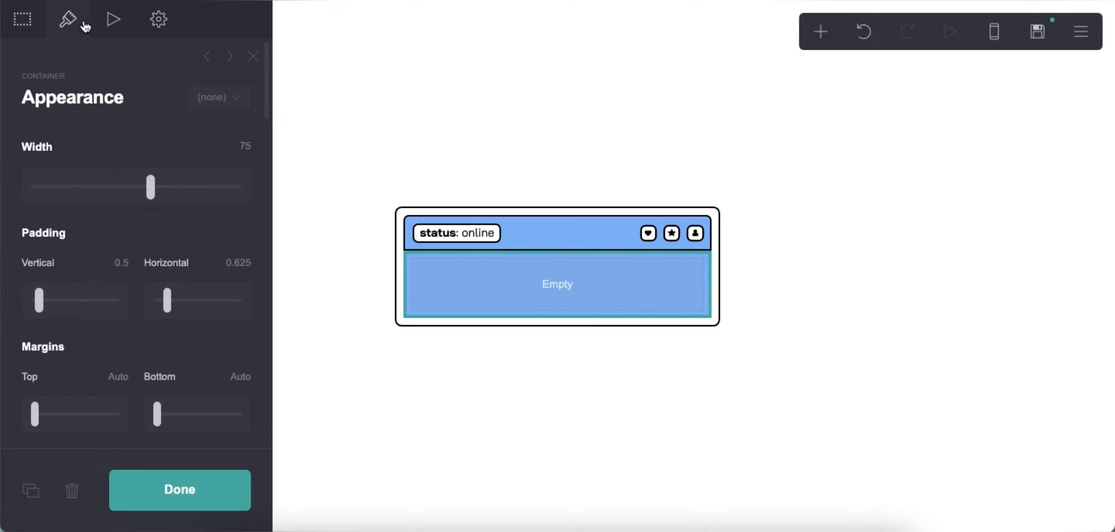
pyautogui.scroll(-8, 145, 291)
pyautogui.click(99, 374)
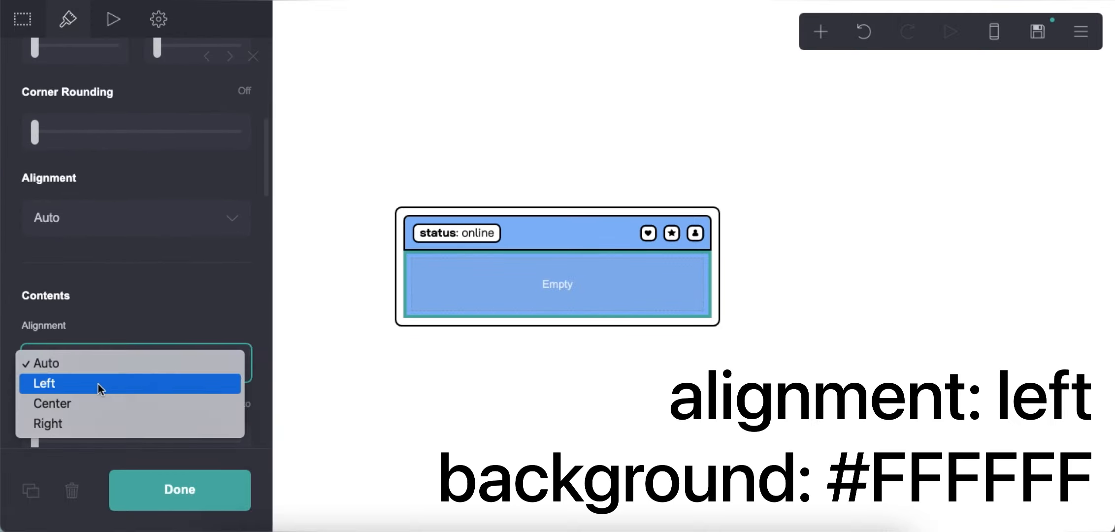
pyautogui.click(98, 383)
pyautogui.scroll(-10, 152, 305)
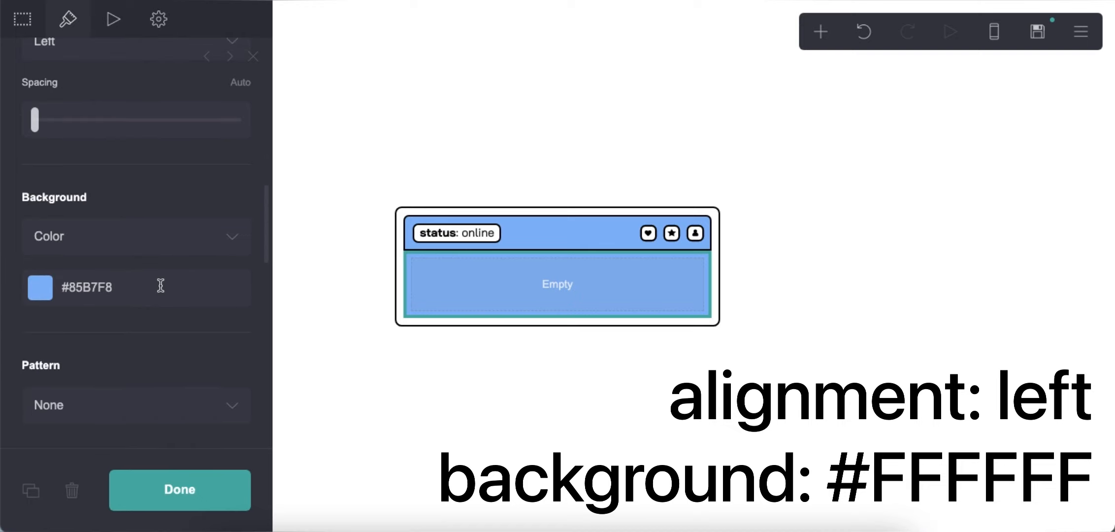
pyautogui.moveTo(161, 286); pyautogui.dragTo(2, 268)
pyautogui.write('#FFFFFF')
pyautogui.click(2, 269)
# - Give the white container a #000000 border of width 2 on its sides only, without top and bottom edges
pyautogui.scroll(-6, 146, 323)
pyautogui.click(147, 252)
pyautogui.scroll(-1, 147, 336)
pyautogui.moveTo(103, 390); pyautogui.dragTo(54, 445)
pyautogui.click(174, 162)
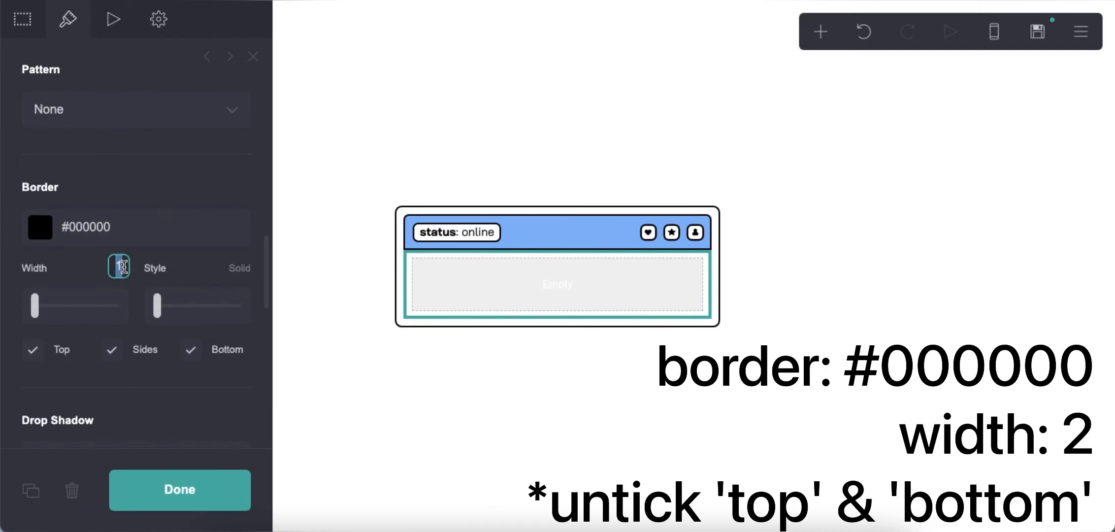
pyautogui.click(56, 351)
pyautogui.click(190, 350)
pyautogui.click(545, 373)
pyautogui.click(993, 32)
pyautogui.click(993, 31)
# - Add a buttons element with three buttons inside the white container, labelling the first "index" with URL "#i"
pyautogui.click(820, 33)
pyautogui.click(765, 123)
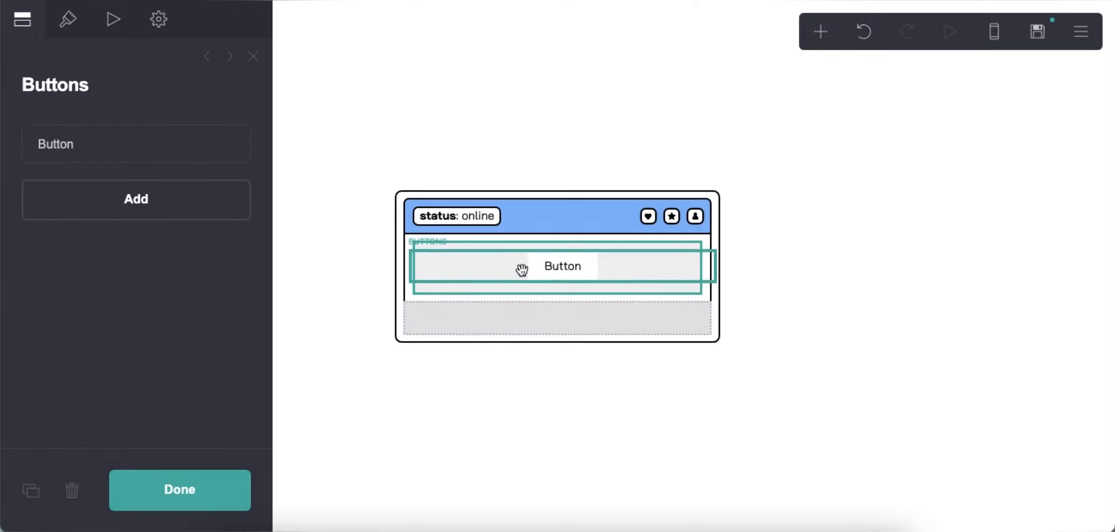
pyautogui.click(101, 216)
pyautogui.click(129, 238)
pyautogui.click(117, 241)
pyautogui.write('index')
pyautogui.click(102, 319)
pyautogui.write('#i')
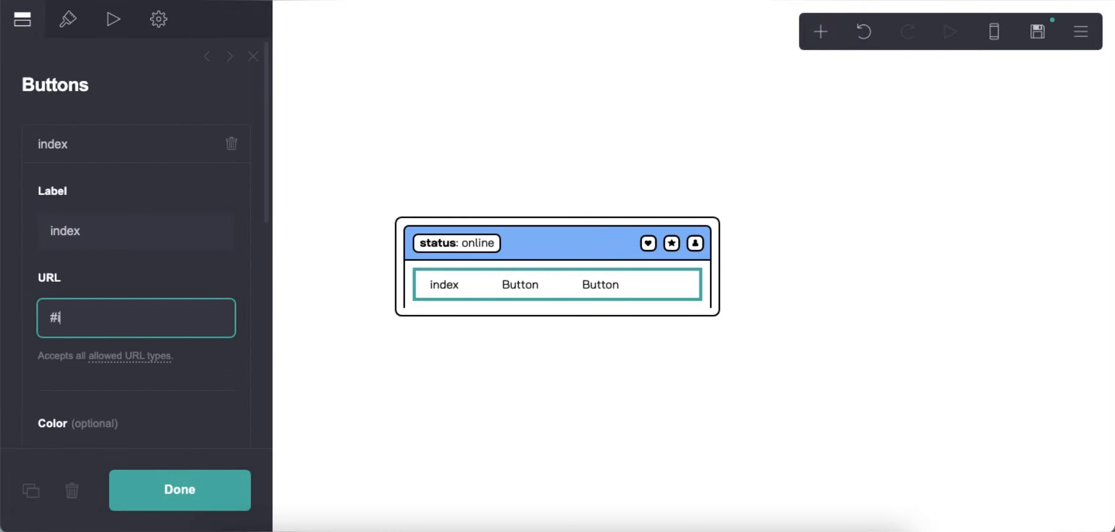
# - Label the second button "guidelines" and replace its placeholder URL with a section link
pyautogui.click(107, 143)
pyautogui.click(99, 182)
pyautogui.click(148, 269)
pyautogui.write('guideline')
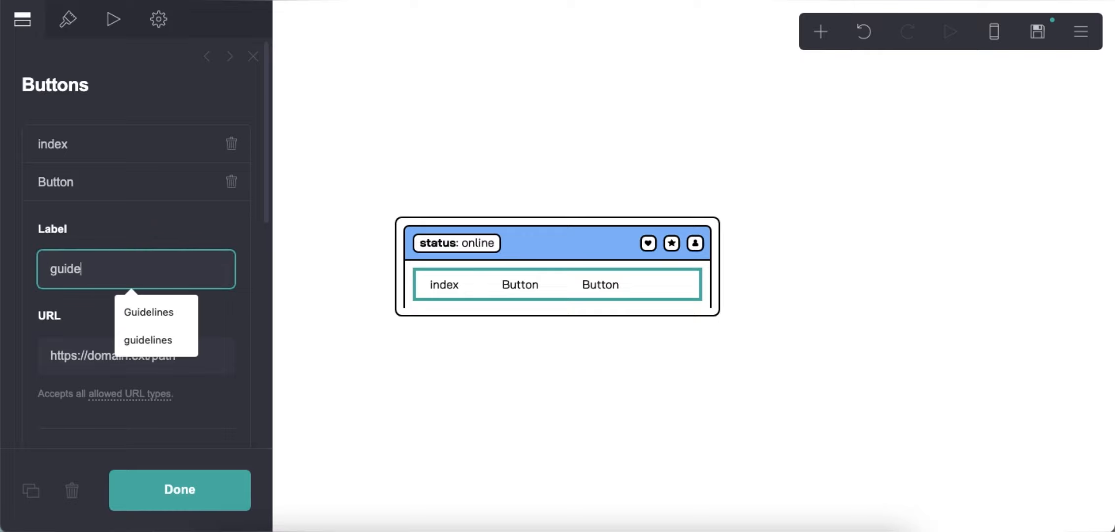
pyautogui.click(143, 338)
pyautogui.click(124, 356)
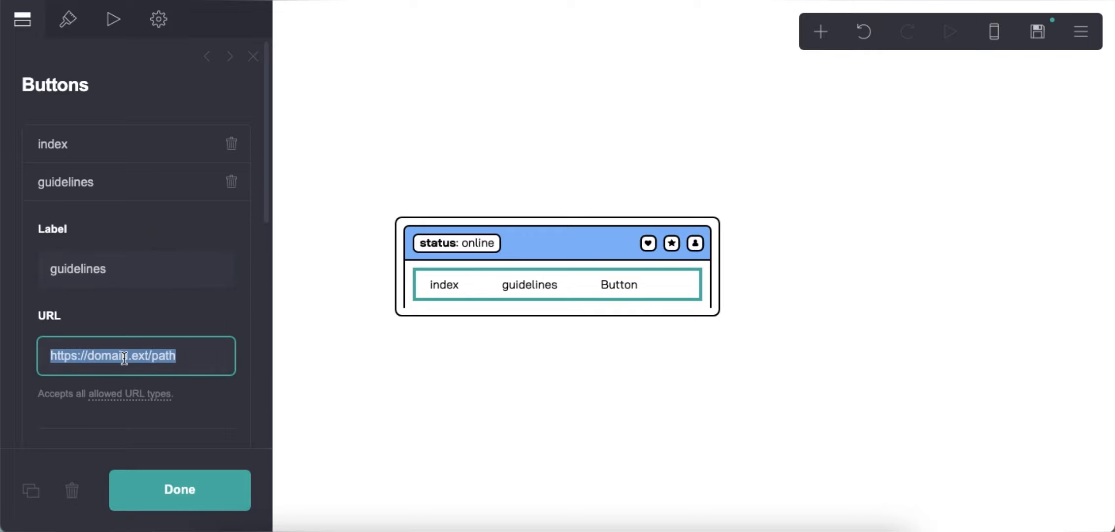
pyautogui.write('##')
# - Label the third button "likes" and set its URL to "#iii"
pyautogui.click(123, 182)
pyautogui.click(126, 220)
pyautogui.click(119, 307)
pyautogui.click(109, 400)
pyautogui.tripleClick(109, 400)
pyautogui.write('#iii')
pyautogui.click(111, 270)
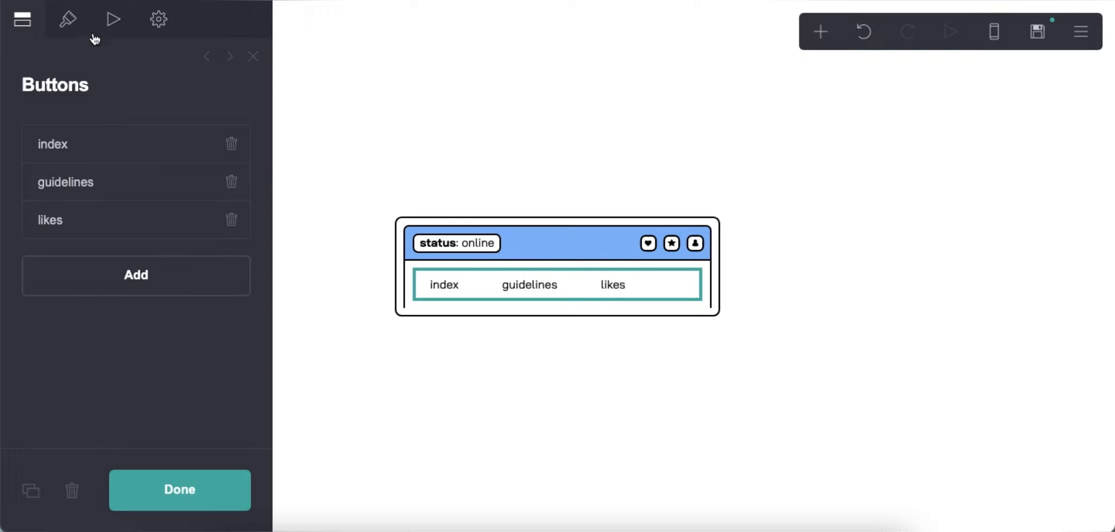
# - Set the buttons' background color to #85B7F8
pyautogui.click(68, 22)
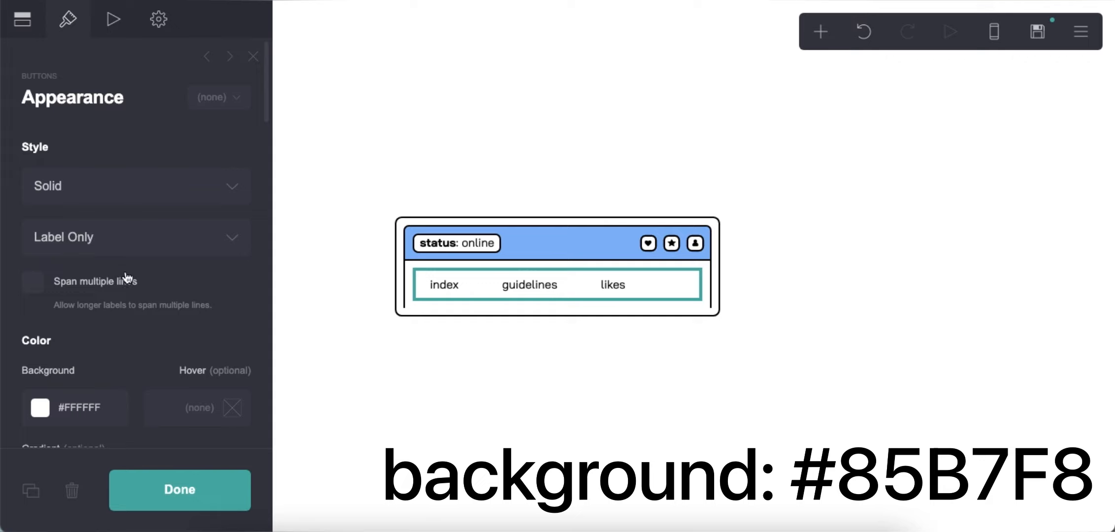
pyautogui.scroll(-5, 127, 279)
pyautogui.click(79, 143)
pyautogui.doubleClick(91, 142)
pyautogui.write('85B7F8')
pyautogui.press('Return')
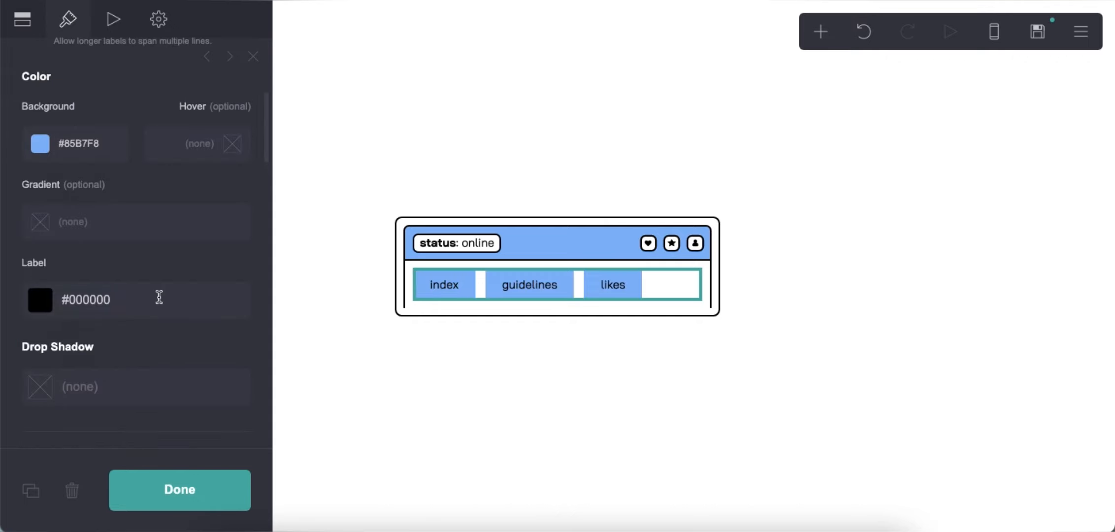
# - Set the buttons' height to 1.25 and turn off their corner rounding
pyautogui.scroll(-6, 155, 302)
pyautogui.click(239, 293)
pyautogui.write('1.25')
pyautogui.press('Return')
pyautogui.scroll(-1, 148, 320)
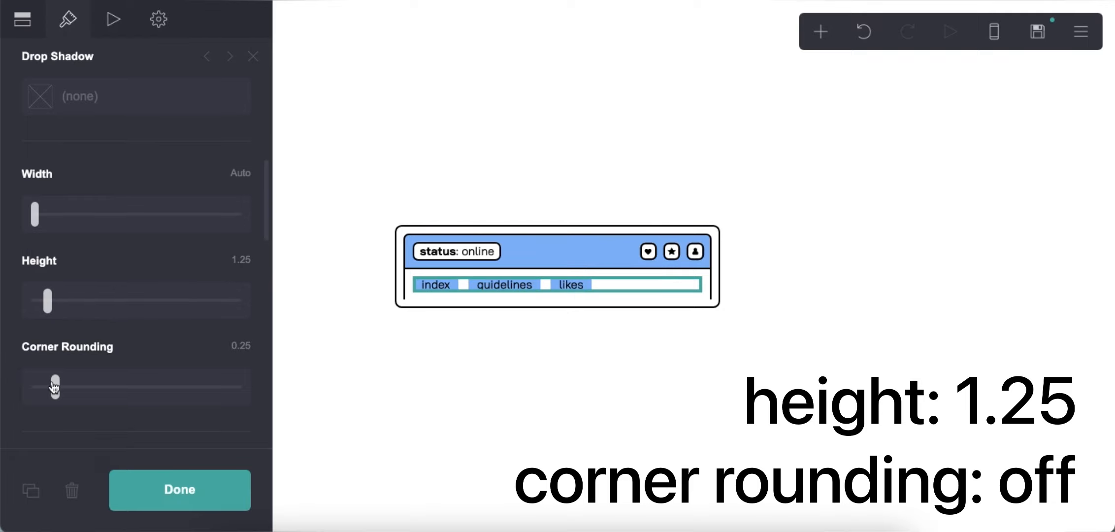
pyautogui.moveTo(54, 386); pyautogui.dragTo(34, 386)
# - Set the buttons' font to Krona One with size 0.75 and letter spacing 0.025
pyautogui.scroll(-4, 146, 345)
pyautogui.click(145, 351)
pyautogui.scroll(-15, 121, 256)
pyautogui.scroll(-6, 113, 289)
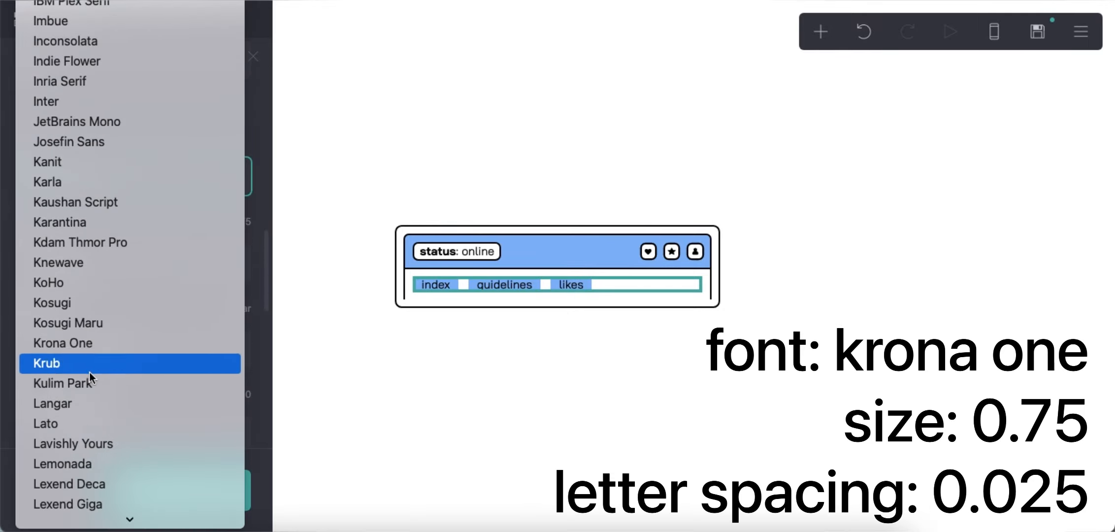
pyautogui.click(95, 339)
pyautogui.click(231, 222)
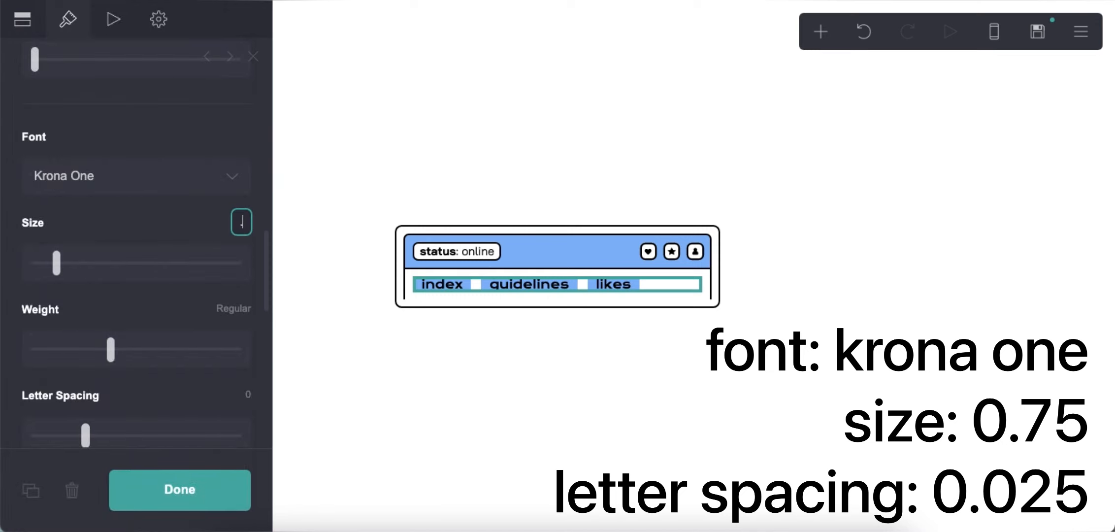
pyautogui.write('0.75')
pyautogui.press('Return')
pyautogui.scroll(-1, 212, 323)
pyautogui.click(244, 364)
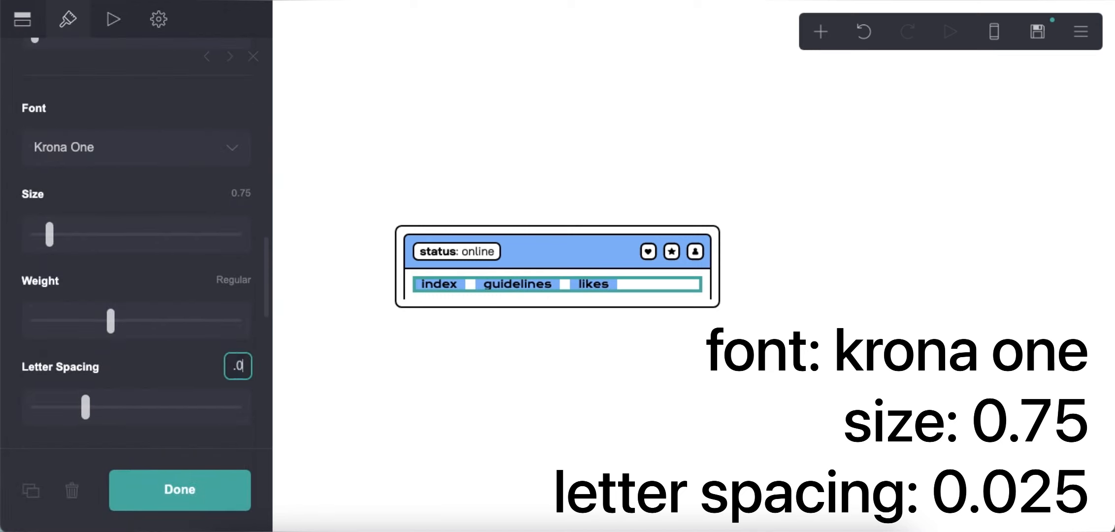
pyautogui.write('0.025')
pyautogui.press('Return')
# - Set the spacing between the buttons to 0.25
pyautogui.scroll(-10, 192, 359)
pyautogui.click(227, 275)
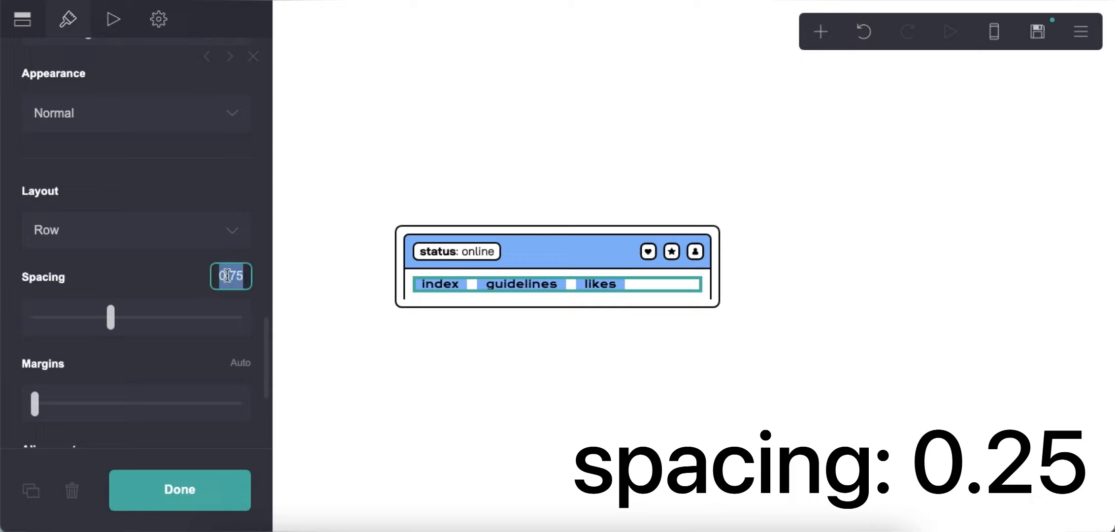
pyautogui.write('0.25')
pyautogui.press('Return')
# - Switch the buttons' mobile settings to manual and set their mobile layout to Default
pyautogui.scroll(-7, 152, 303)
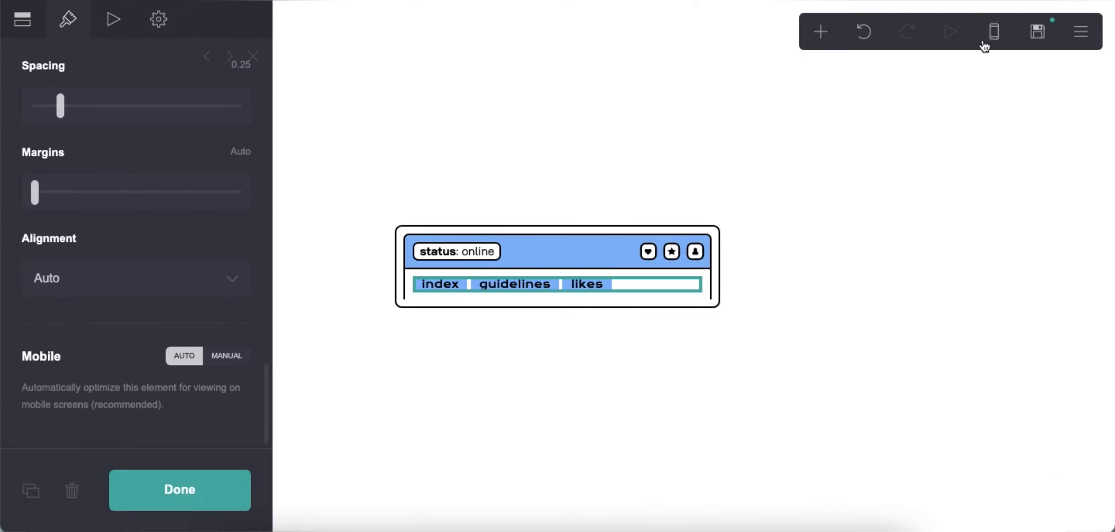
pyautogui.click(993, 33)
pyautogui.click(227, 355)
pyautogui.scroll(-7, 89, 279)
pyautogui.click(89, 276)
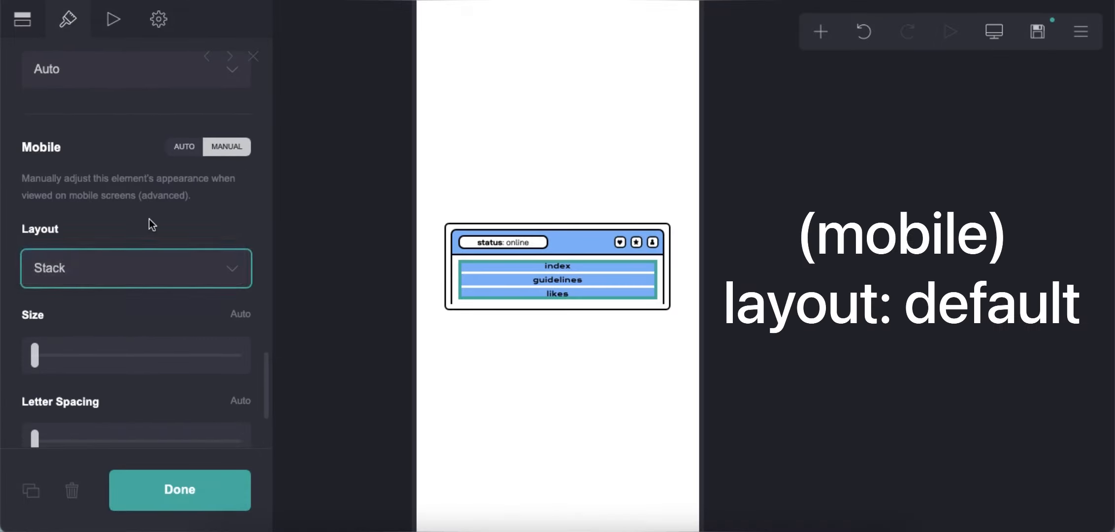
pyautogui.click(149, 219)
pyautogui.click(996, 33)
pyautogui.click(828, 272)
# - Set the buttons' label color to #FFFFFF
pyautogui.click(520, 287)
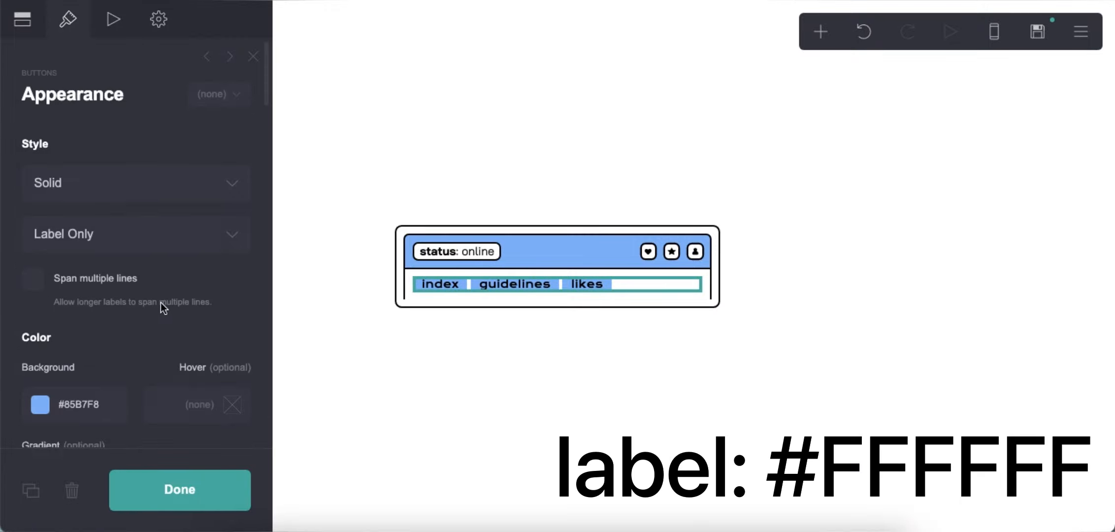
pyautogui.scroll(-7, 168, 295)
pyautogui.click(99, 214)
pyautogui.moveTo(89, 264); pyautogui.dragTo(57, 186)
pyautogui.click(547, 365)
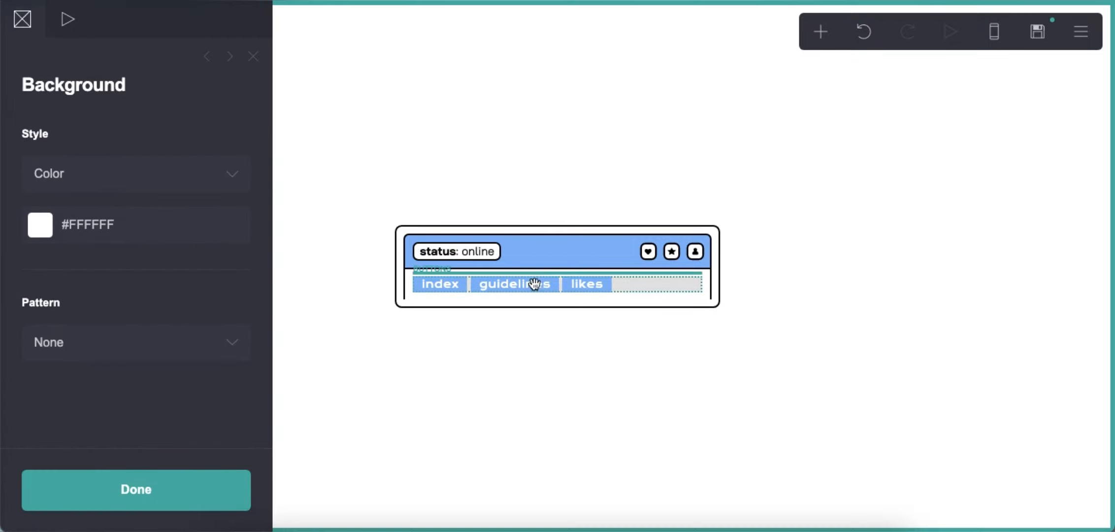
# - Add custom button style lines giving border-top, border-left and border-right a value of 2px solid black
pyautogui.click(450, 291)
pyautogui.click(158, 18)
pyautogui.click(137, 147)
pyautogui.click(112, 258)
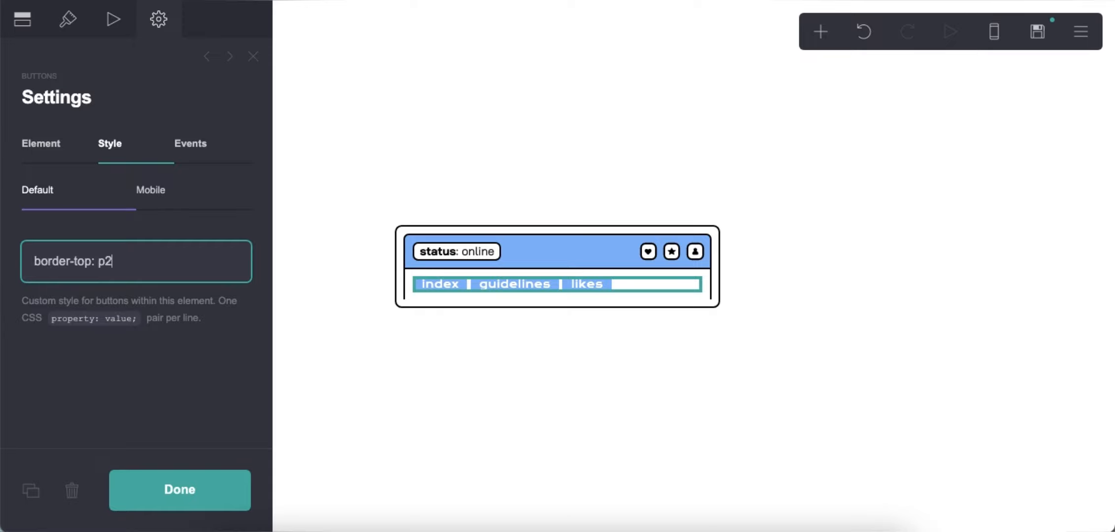
pyautogui.press('Return')
pyautogui.write('border-left: 2px solid black;')
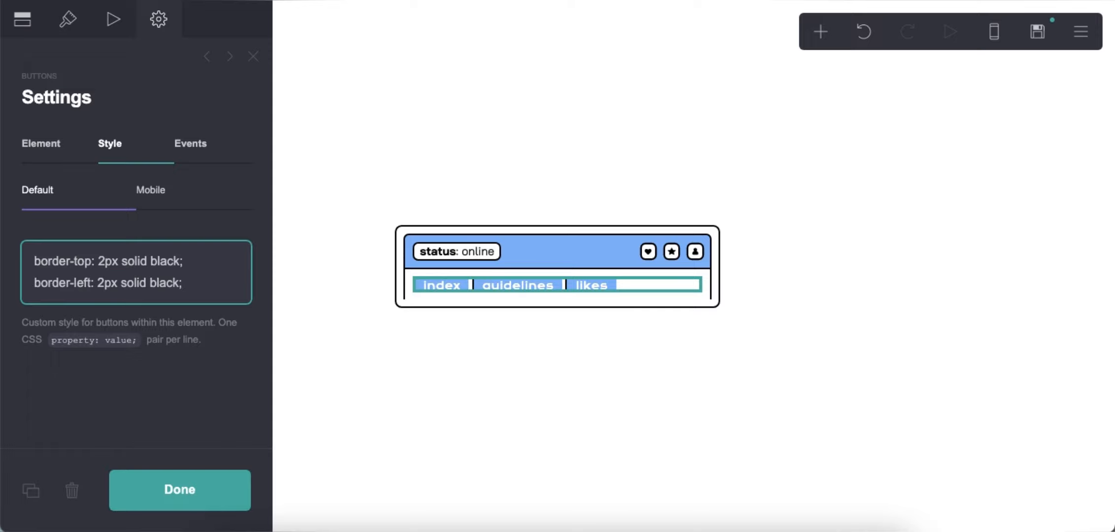
pyautogui.press('Return')
pyautogui.write('border-right: 2px solid black;')
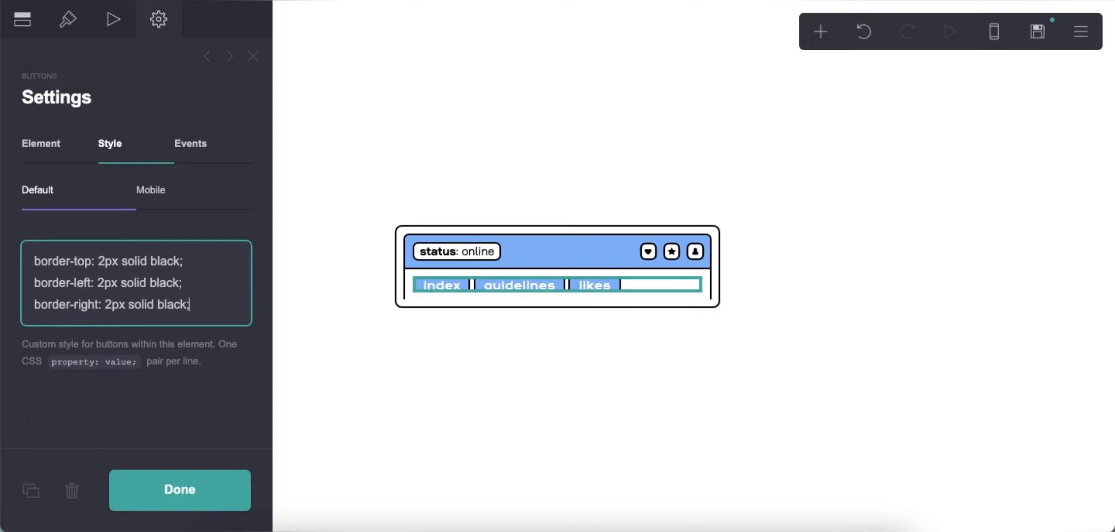
# - Round the buttons' upper corners with the custom style line "border-radius: 7px 7px 0px 0px;"
pyautogui.press('Return')
pyautogui.write('border-radius: 7px 7px 0px 0px;')
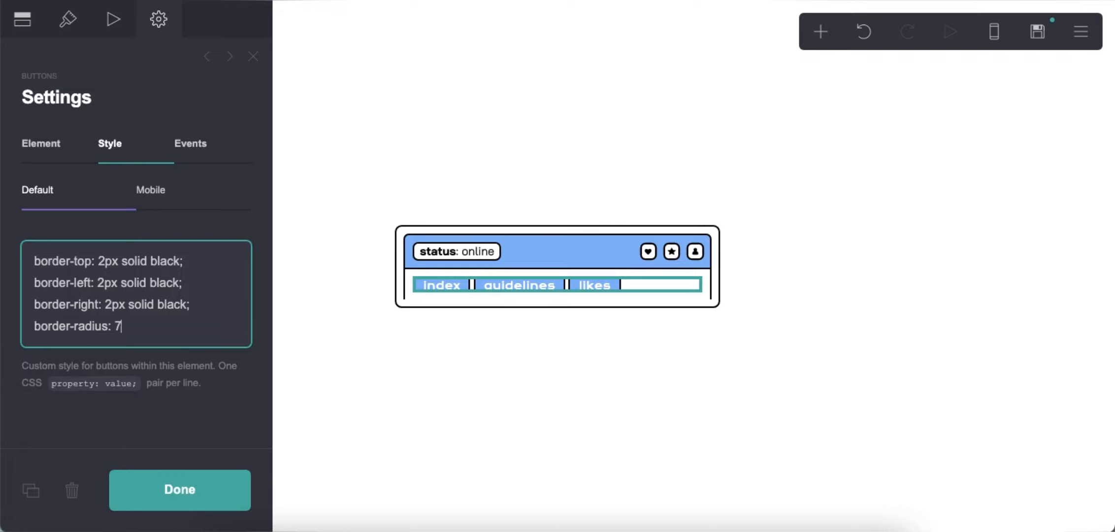
pyautogui.click(450, 328)
pyautogui.click(500, 295)
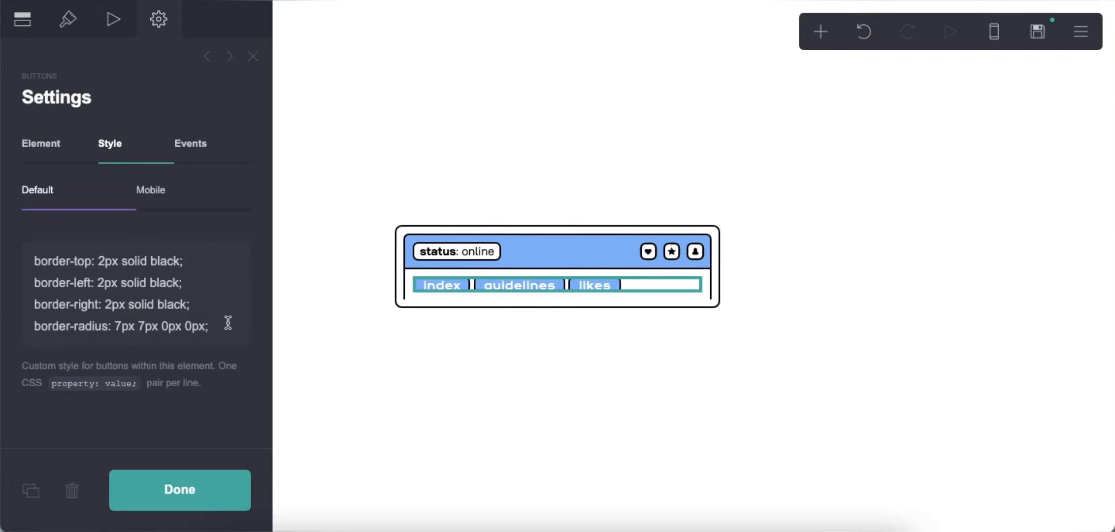
# - Add the custom style lines "padding-right: 5px;" and "padding-left: 5px;" to the buttons
pyautogui.click(209, 326)
pyautogui.press('Return')
pyautogui.write('padding-right: 5px;')
pyautogui.press('Return')
pyautogui.write('p')
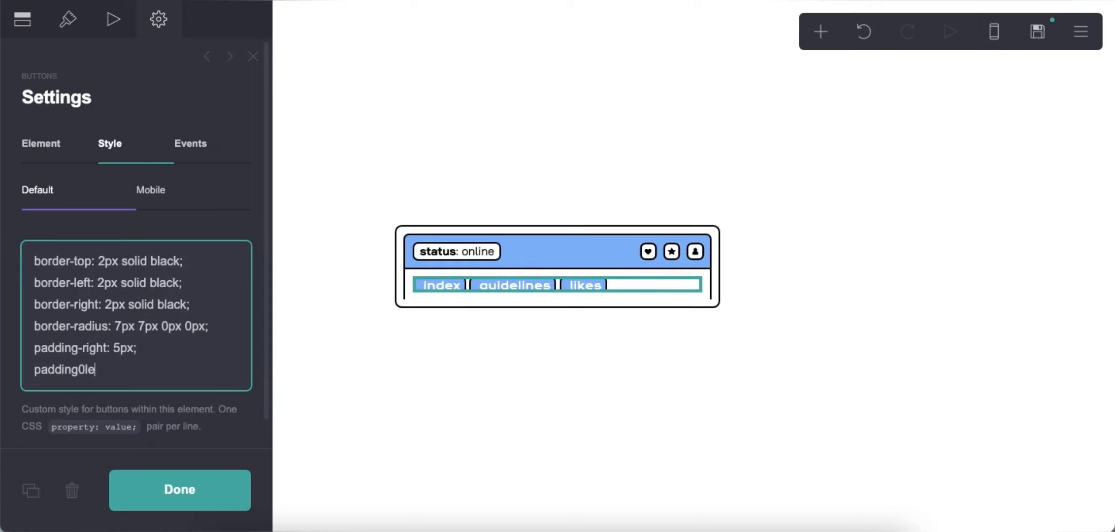
pyautogui.write('adding-left: 5px;')
pyautogui.click(556, 355)
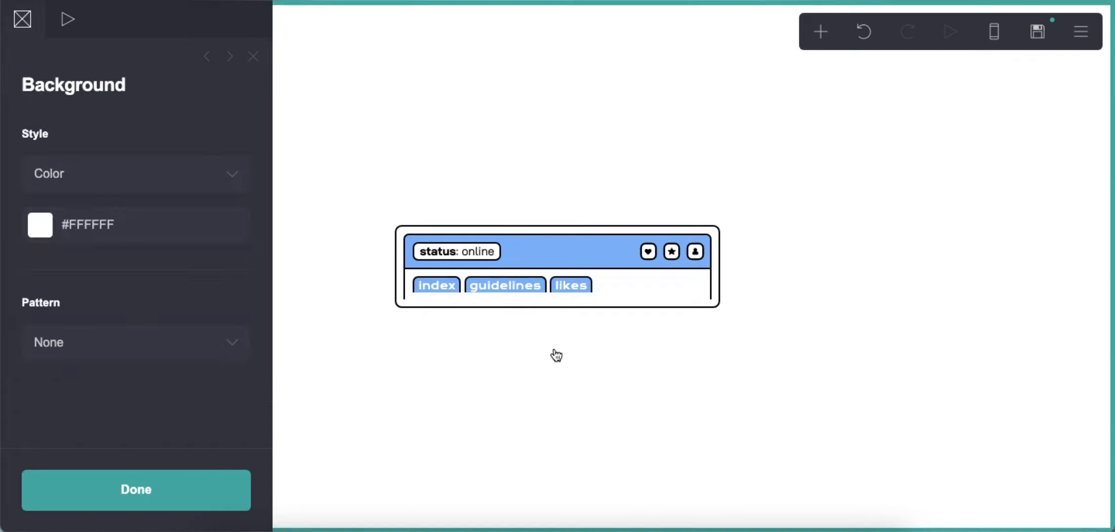
# - Add the custom style lines "z-index: 3;" and "position: relative;" to the buttons
pyautogui.click(537, 305)
pyautogui.click(186, 351)
pyautogui.press('Return')
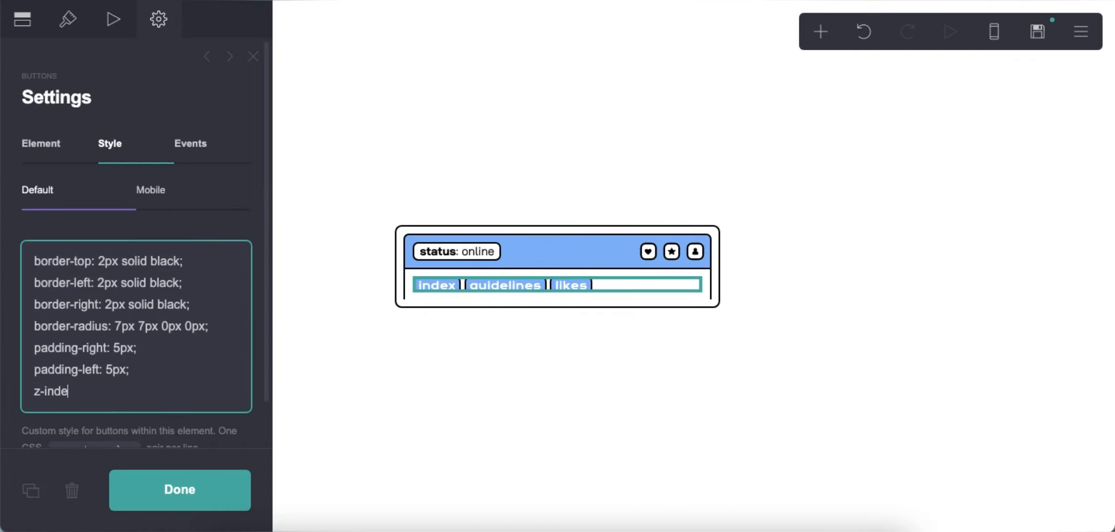
pyautogui.press('Return')
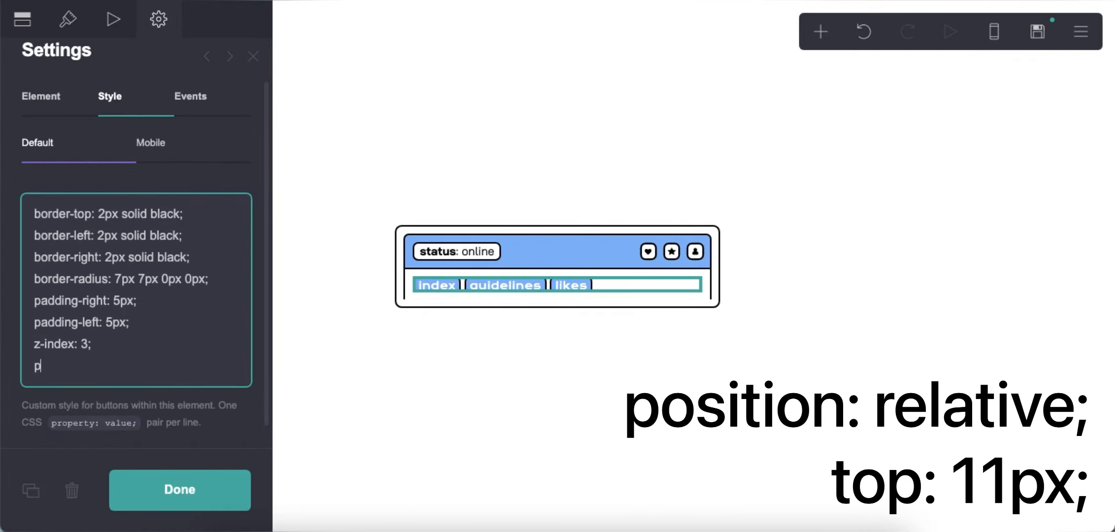
pyautogui.write('position: relativ')
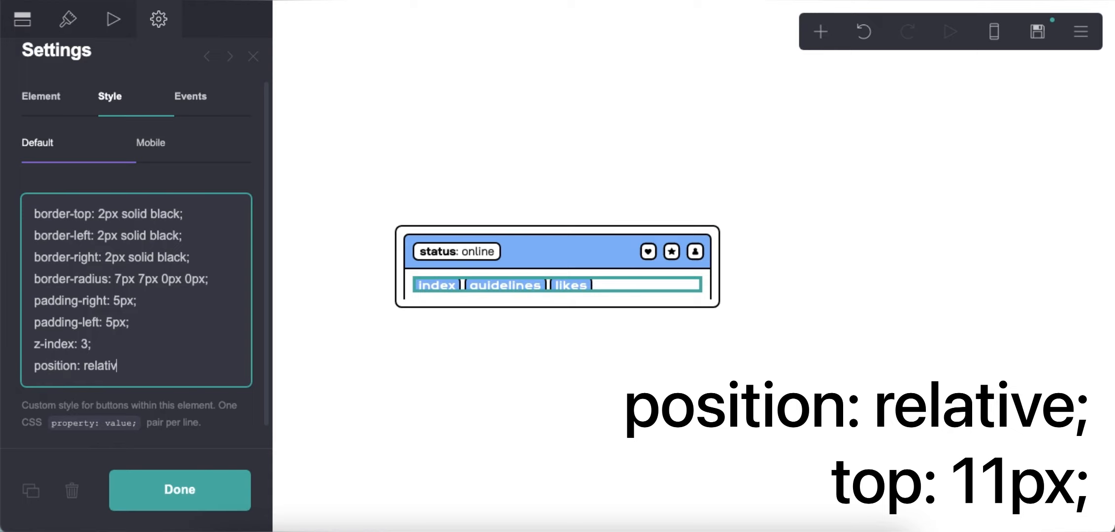
pyautogui.write('e;')
# - Shift the buttons down with the custom style line "top: 11px;"
pyautogui.press('Return')
pyautogui.write('top: 10px')
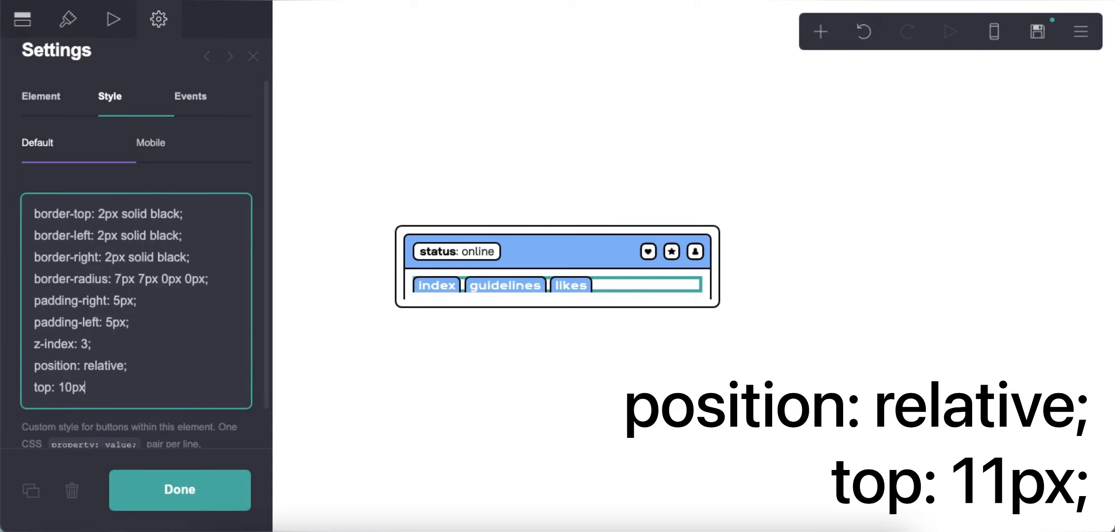
pyautogui.write(';')
pyautogui.press('Right')
pyautogui.press('BackSpace')
pyautogui.write('1')
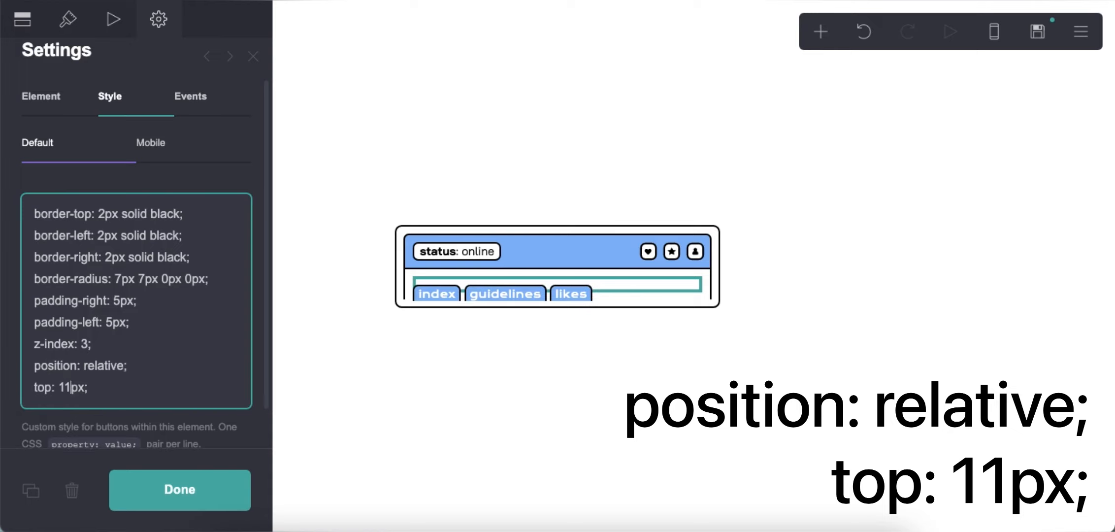
pyautogui.click(626, 421)
# - Add "top: 8px;" as the buttons' custom mobile style and return to the desktop view
pyautogui.click(492, 298)
pyautogui.click(994, 32)
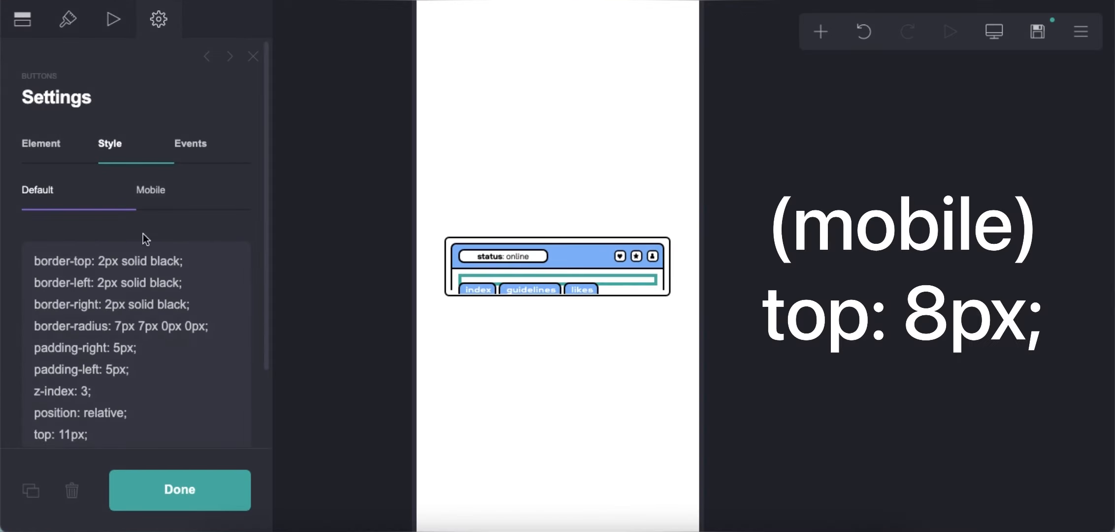
pyautogui.click(144, 260)
pyautogui.write('top: 8px;')
pyautogui.click(994, 32)
pyautogui.click(710, 367)
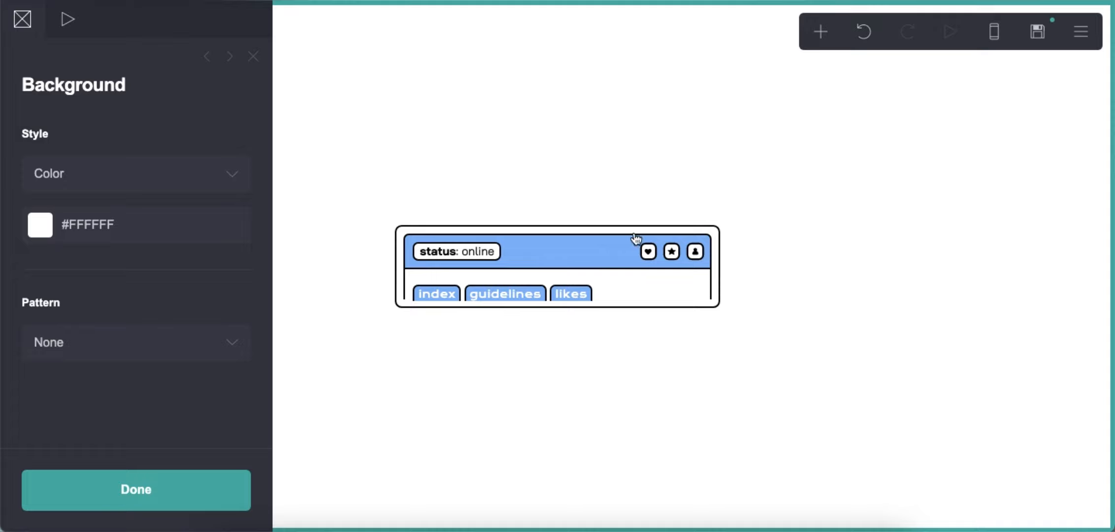
# - Add a container below the navigation buttons and make it a Columns container
pyautogui.click(615, 281)
pyautogui.click(820, 32)
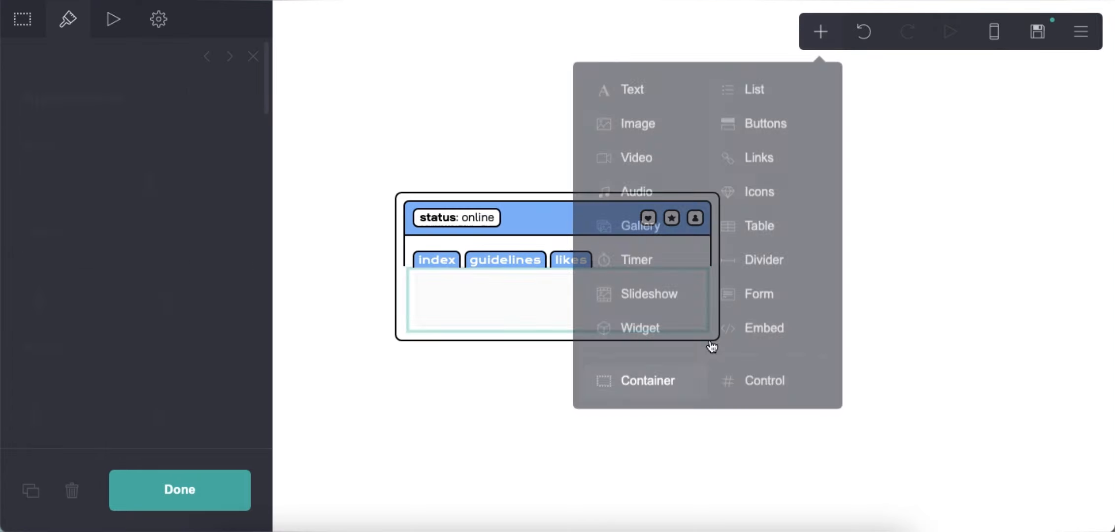
pyautogui.click(84, 170)
pyautogui.click(74, 187)
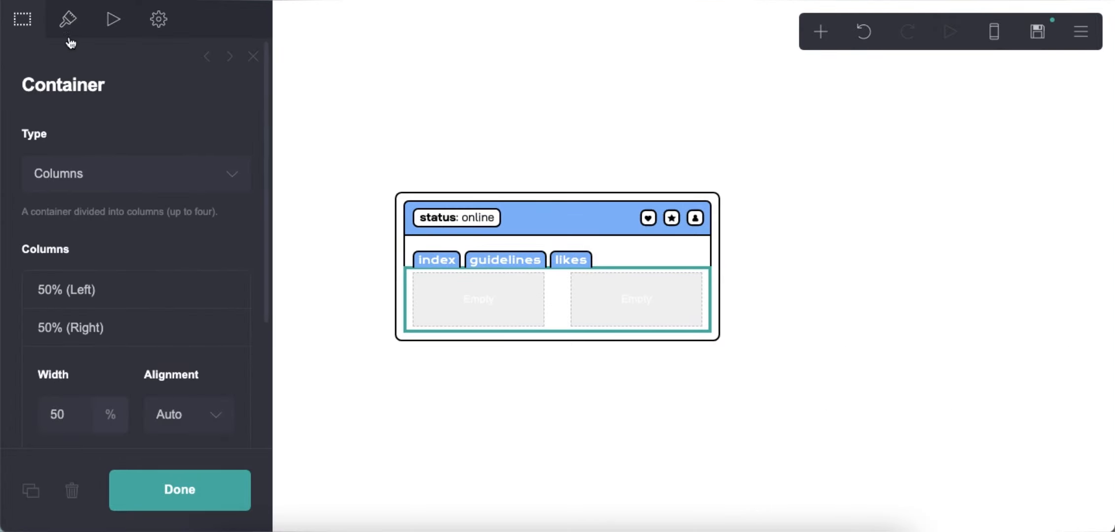
# - Set the columns container's horizontal padding and gutters to 0.5 and its spacing to 0.375
pyautogui.click(68, 39)
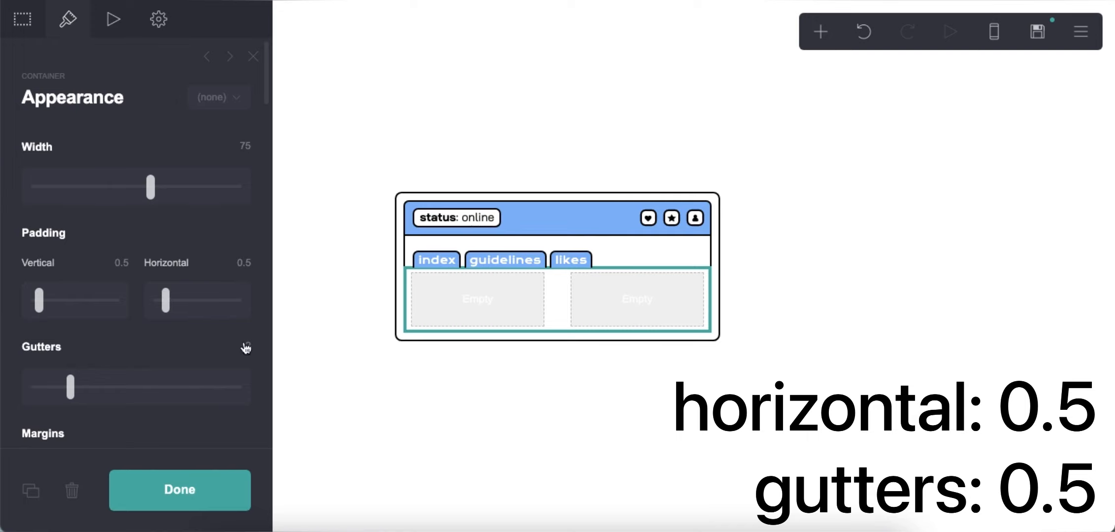
pyautogui.press('Return')
pyautogui.scroll(-10, 136, 310)
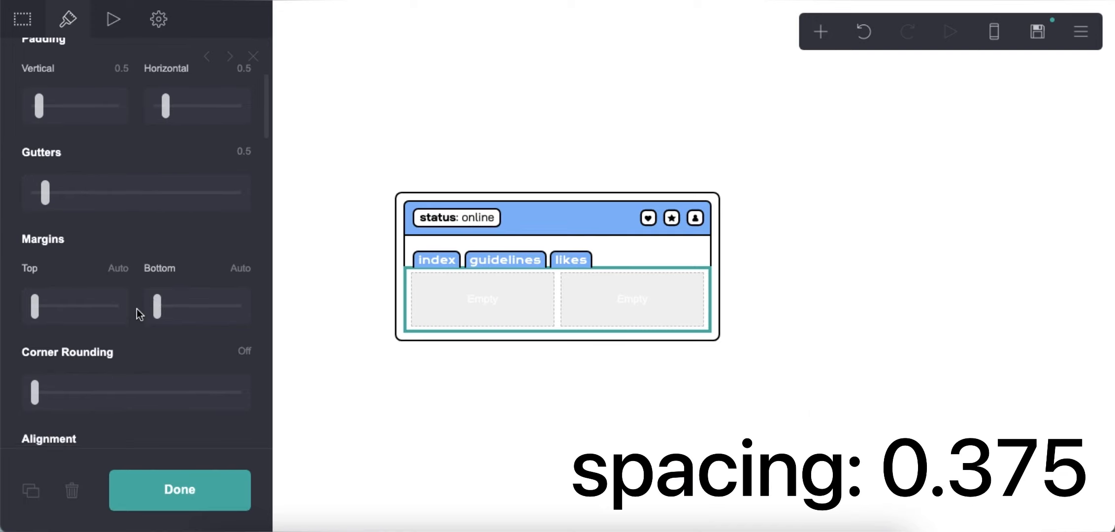
pyautogui.scroll(-1, 155, 350)
pyautogui.click(222, 285)
pyautogui.write('0.375')
pyautogui.press('Return')
# - Fill the columns container's background with the color #85B7F8
pyautogui.scroll(-5, 175, 340)
pyautogui.click(160, 256)
pyautogui.write('85B7F8')
pyautogui.press('Return')
# - Enable the top and bottom borders on the columns container in addition to the sides
pyautogui.scroll(-5, 154, 266)
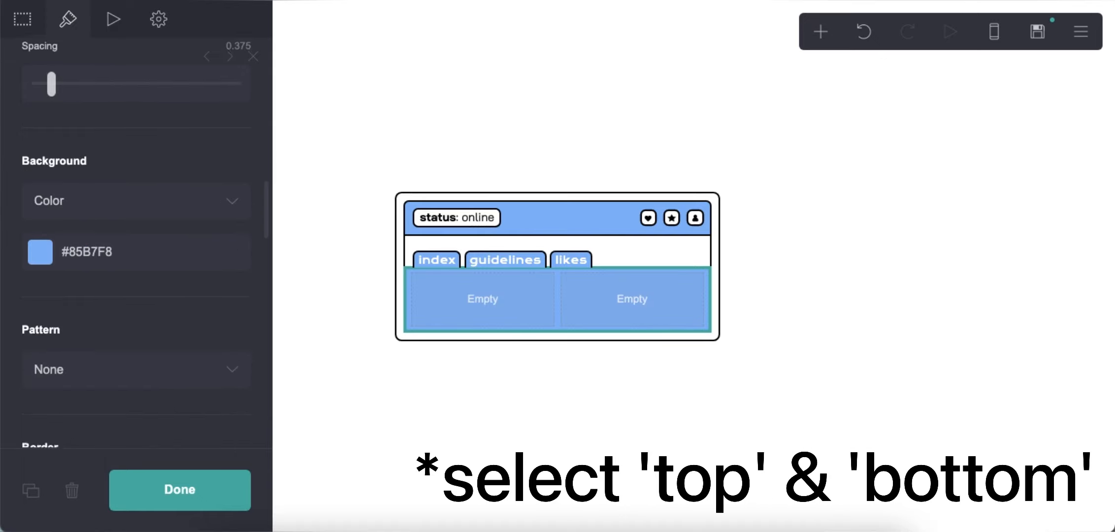
pyautogui.scroll(-3, 154, 266)
pyautogui.click(33, 283)
pyautogui.click(190, 283)
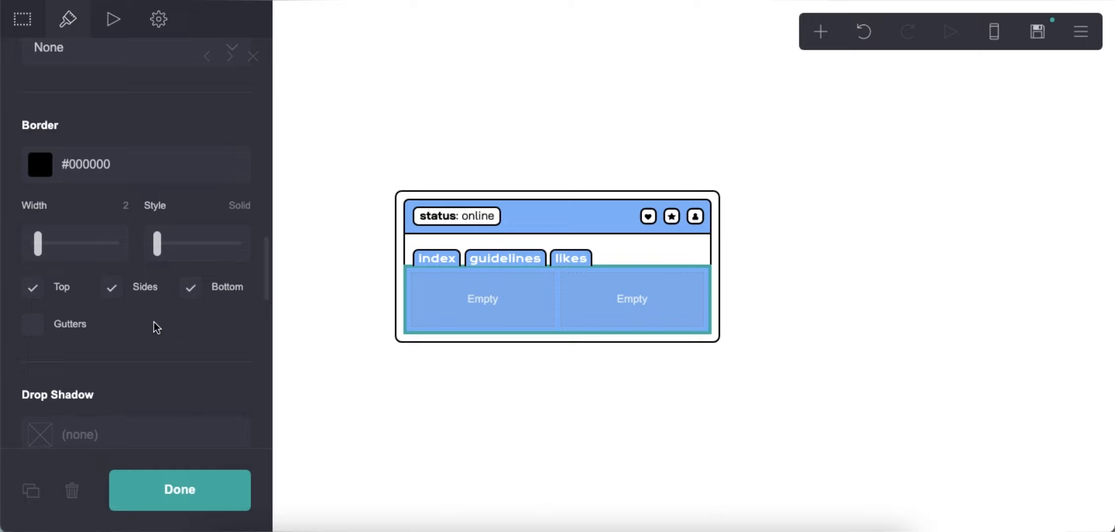
pyautogui.scroll(-1, 149, 341)
pyautogui.scroll(-10, 184, 357)
pyautogui.click(851, 175)
# - Add a gallery and place it in the left column of the blue container
pyautogui.click(820, 32)
pyautogui.click(637, 230)
pyautogui.moveTo(522, 299); pyautogui.dragTo(482, 211)
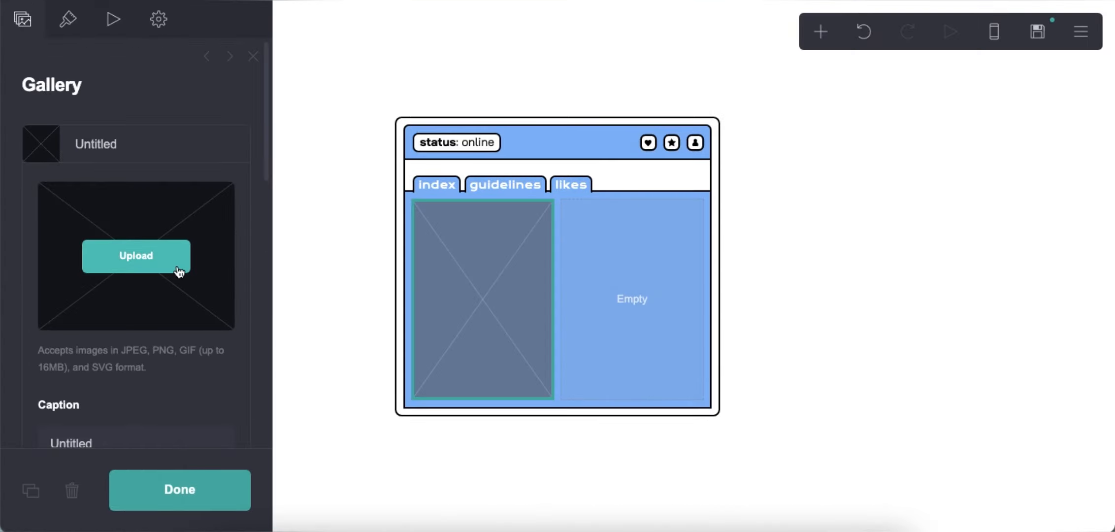
# - Upload the portrait image to the gallery and crop it to a square around the face and visor
pyautogui.click(177, 266)
pyautogui.click(357, 175)
pyautogui.doubleClick(356, 175)
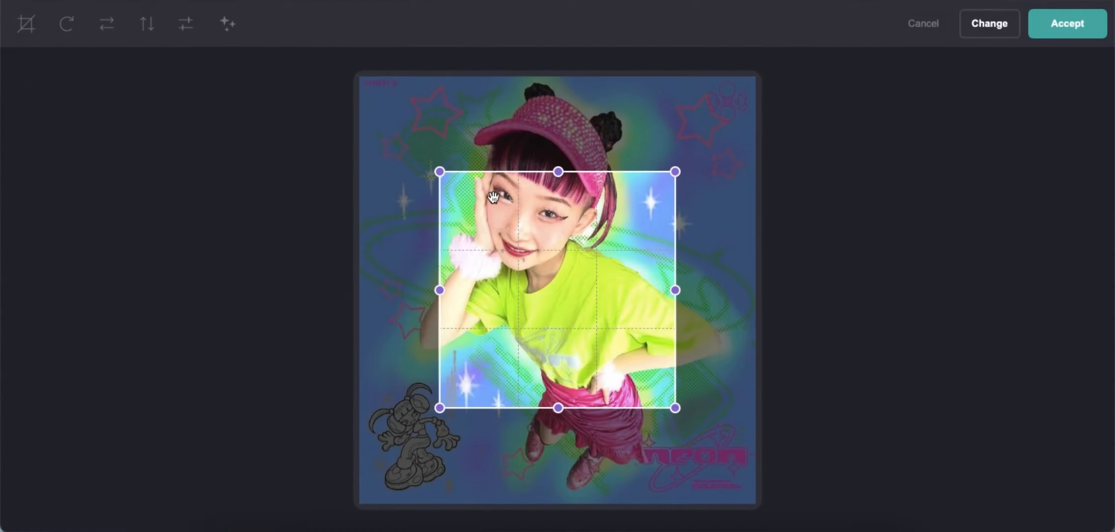
pyautogui.moveTo(469, 241); pyautogui.dragTo(434, 142)
pyautogui.moveTo(658, 320)
pyautogui.mouseDown()
pyautogui.moveTo(635, 301)
pyautogui.moveTo(649, 308)
pyautogui.mouseUp()
pyautogui.moveTo(562, 251); pyautogui.dragTo(570, 263)
pyautogui.click(1064, 24)
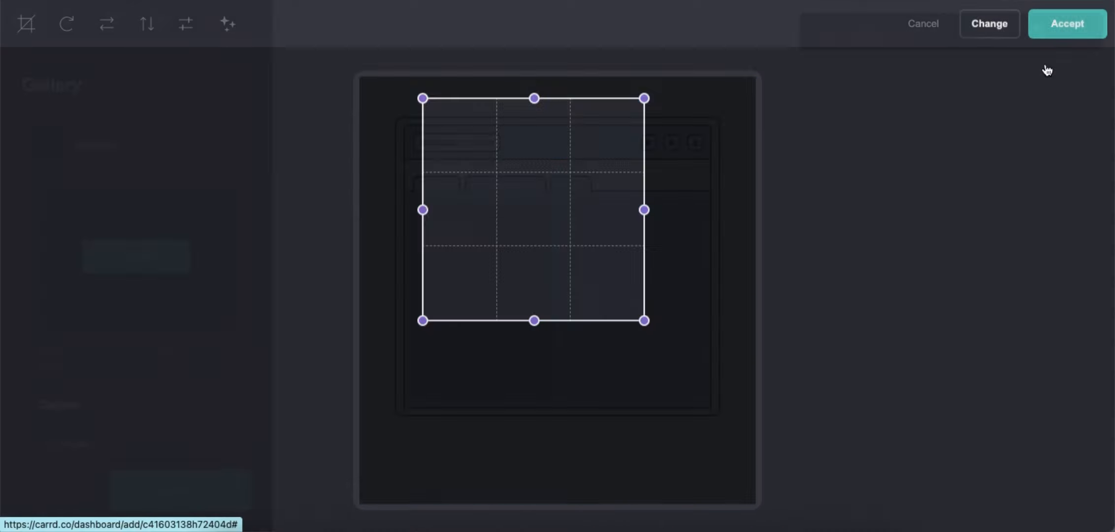
# - Set the gallery images' size to 8.5 and corner rounding to 0.5
pyautogui.click(68, 20)
pyautogui.click(117, 144)
pyautogui.write('8.5')
pyautogui.press('Return')
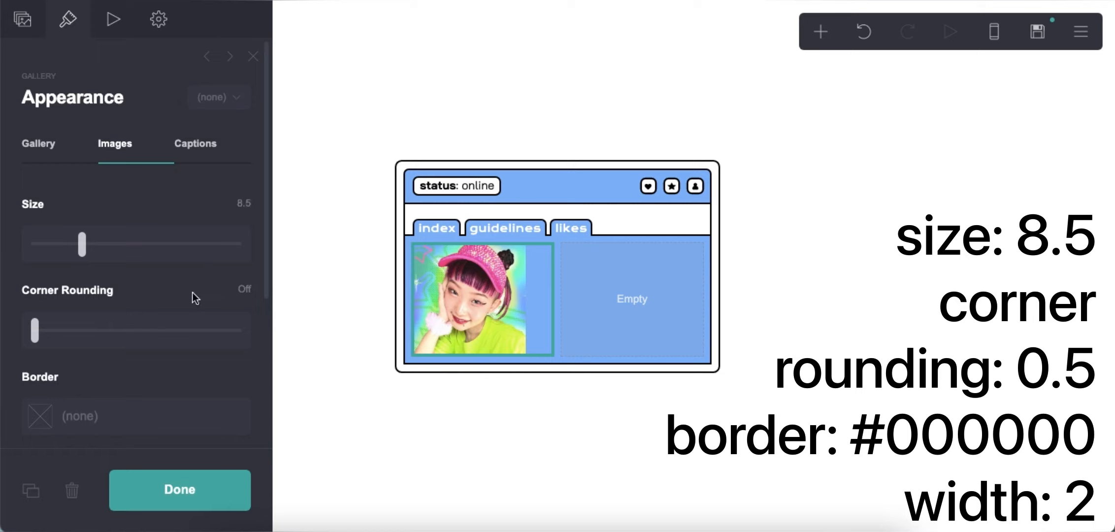
pyautogui.scroll(-1, 193, 295)
pyautogui.click(241, 261)
# - Give the gallery image a #000000 border with a width of 2
pyautogui.scroll(-3, 156, 303)
pyautogui.click(154, 296)
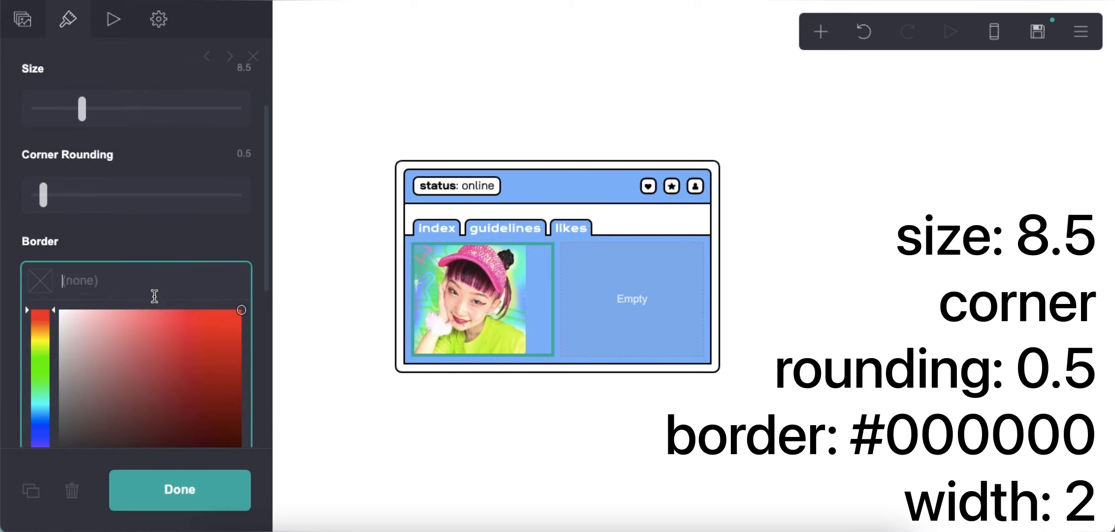
pyautogui.write('#000000')
pyautogui.press('Return')
pyautogui.click(125, 322)
pyautogui.write('2')
pyautogui.press('Return')
pyautogui.scroll(-5, 151, 343)
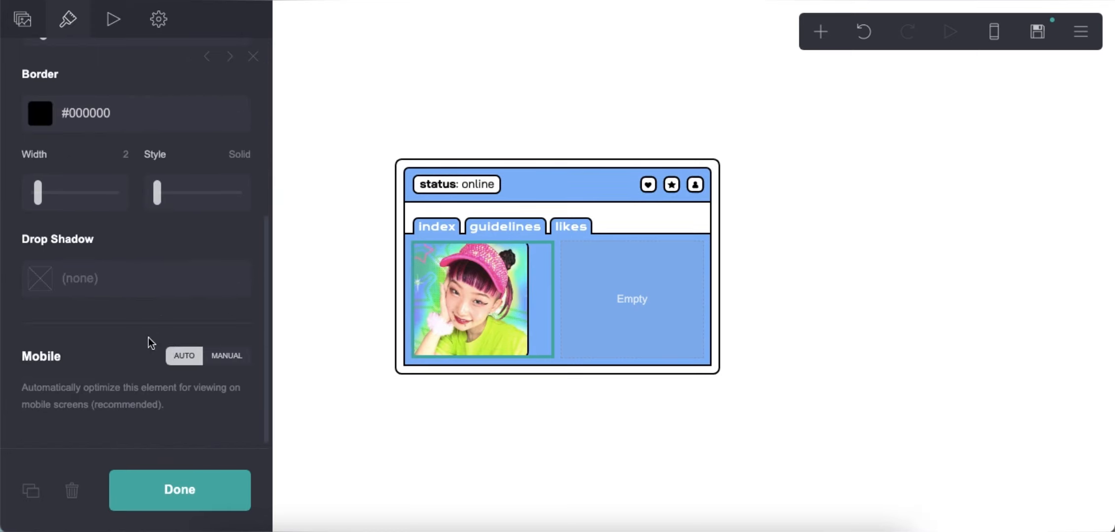
# - Manually set the gallery image's mobile size to 8.5 and return to the desktop view
pyautogui.click(1006, 38)
pyautogui.click(226, 355)
pyautogui.scroll(-3, 226, 348)
pyautogui.click(233, 356)
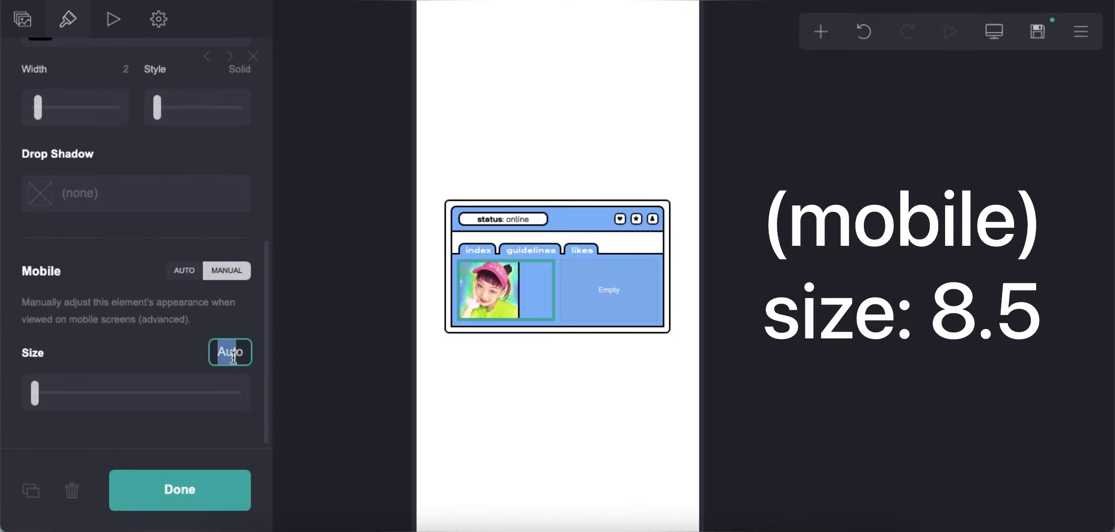
pyautogui.press('Return')
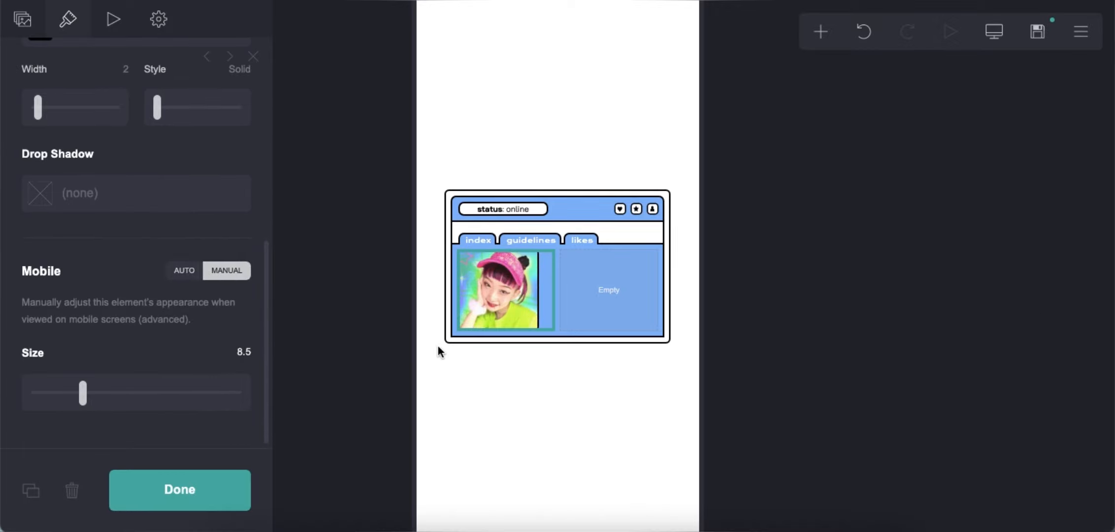
pyautogui.click(439, 347)
pyautogui.click(996, 39)
# - Add a text element below the gallery image reading "welcome to my crd!"
pyautogui.click(820, 31)
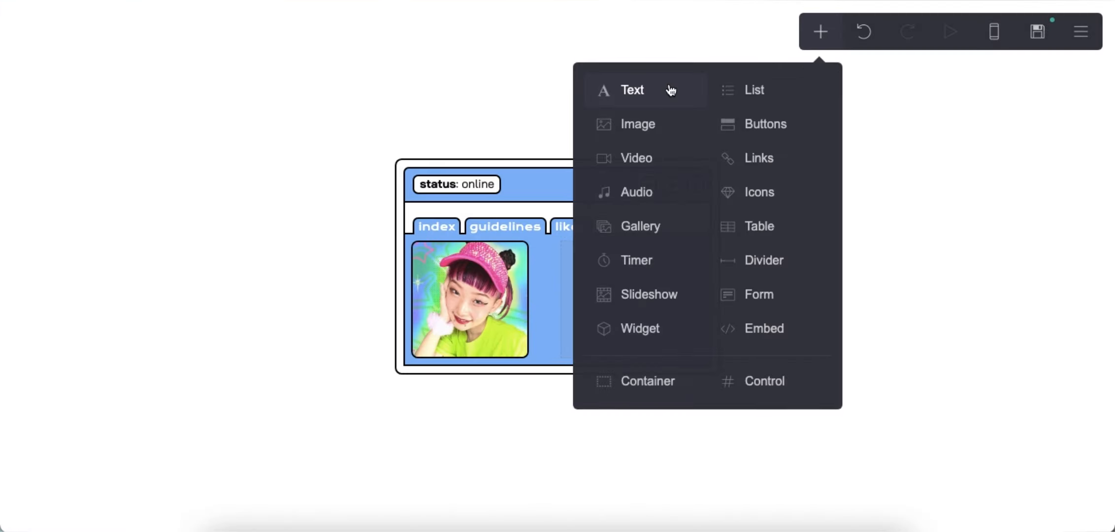
pyautogui.click(669, 90)
pyautogui.moveTo(468, 367); pyautogui.dragTo(480, 340)
pyautogui.click(128, 363)
pyautogui.press('super+a')
pyautogui.press('BackSpace')
pyautogui.click(180, 195)
pyautogui.click(49, 190)
pyautogui.click(23, 20)
pyautogui.click(81, 133)
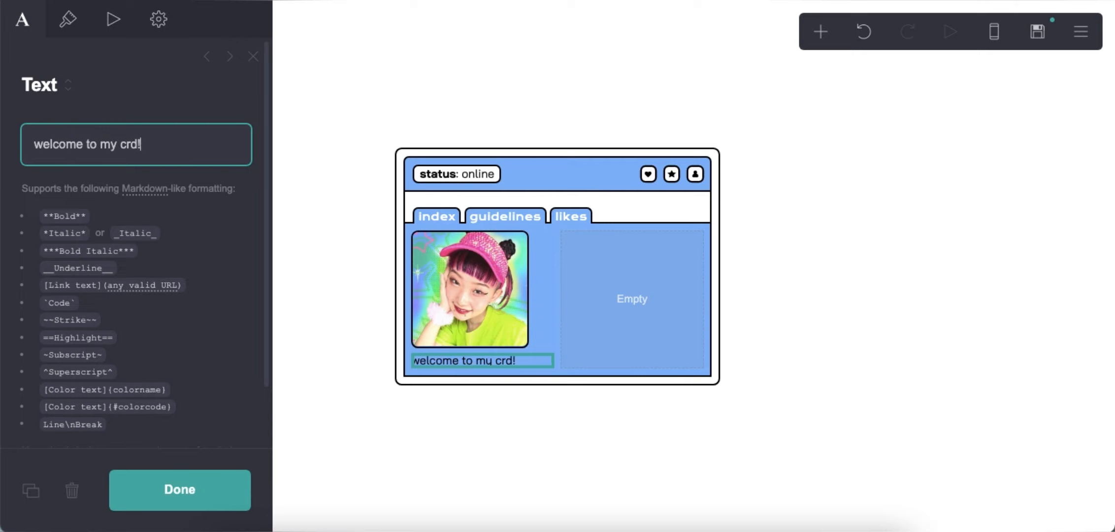
# - Set the welcome text's size to 0.75 and its alignment to Center
pyautogui.click(68, 21)
pyautogui.click(240, 319)
pyautogui.write('.75')
pyautogui.press('Return')
pyautogui.scroll(-10, 125, 247)
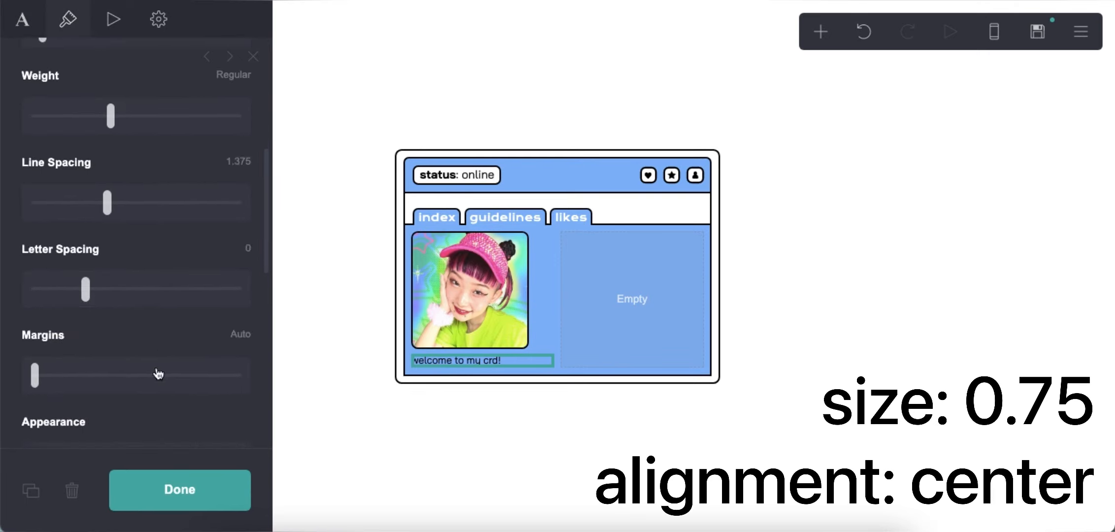
pyautogui.click(132, 167)
pyautogui.click(150, 193)
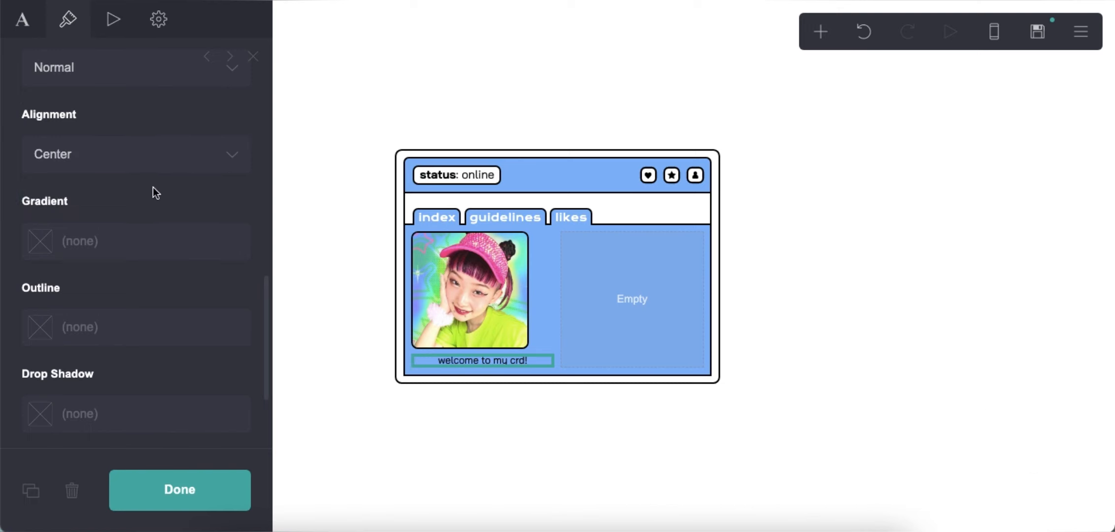
# - Add the custom style line "background: white;" to the welcome text
pyautogui.scroll(10, 153, 190)
pyautogui.click(168, 33)
pyautogui.click(90, 273)
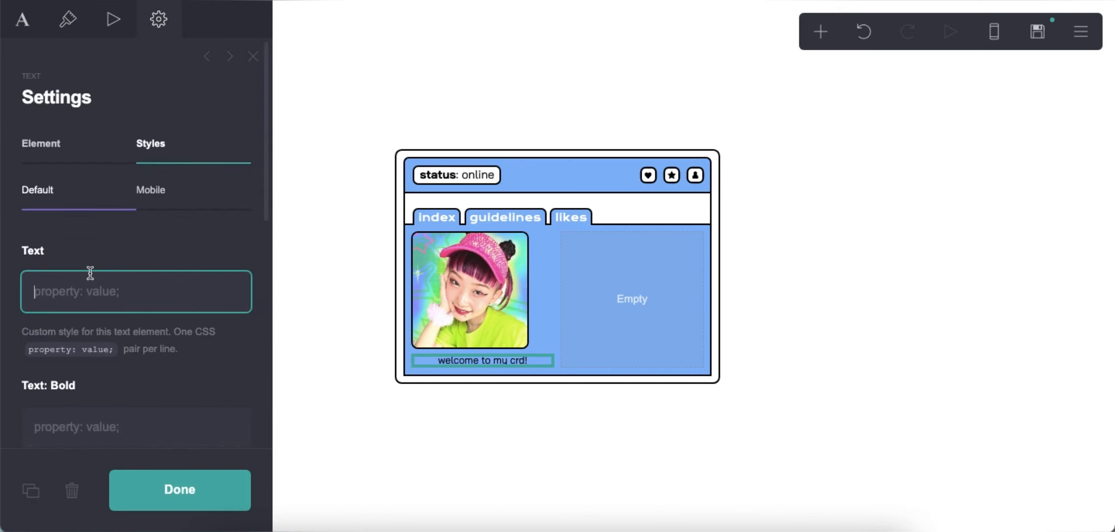
pyautogui.write('background: white;')
pyautogui.press('Return')
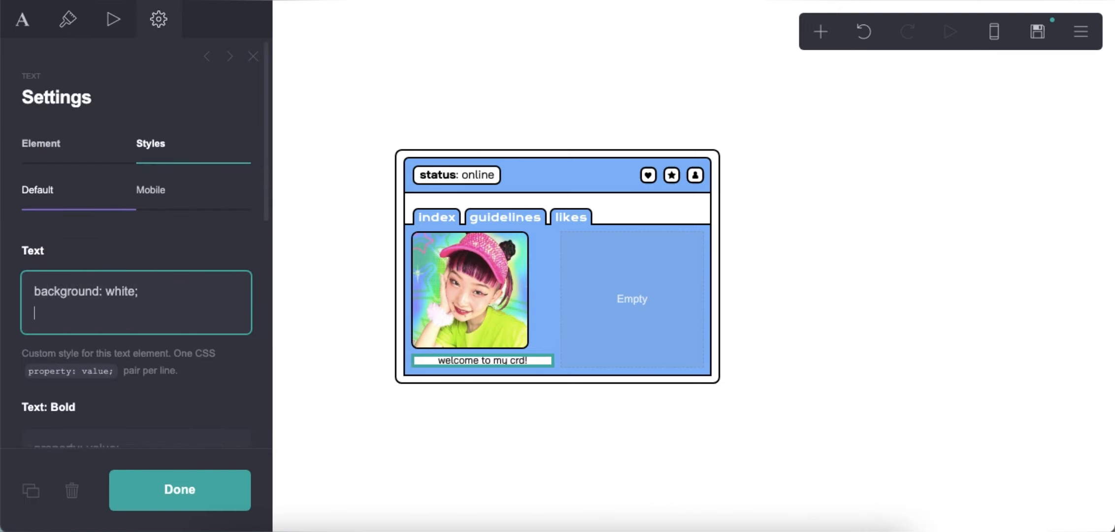
# - Add the custom style lines "border: 2px solid black;" and "border-radius: 7px;" to the welcome text
pyautogui.write('border: 2px solid black;')
pyautogui.press('Return')
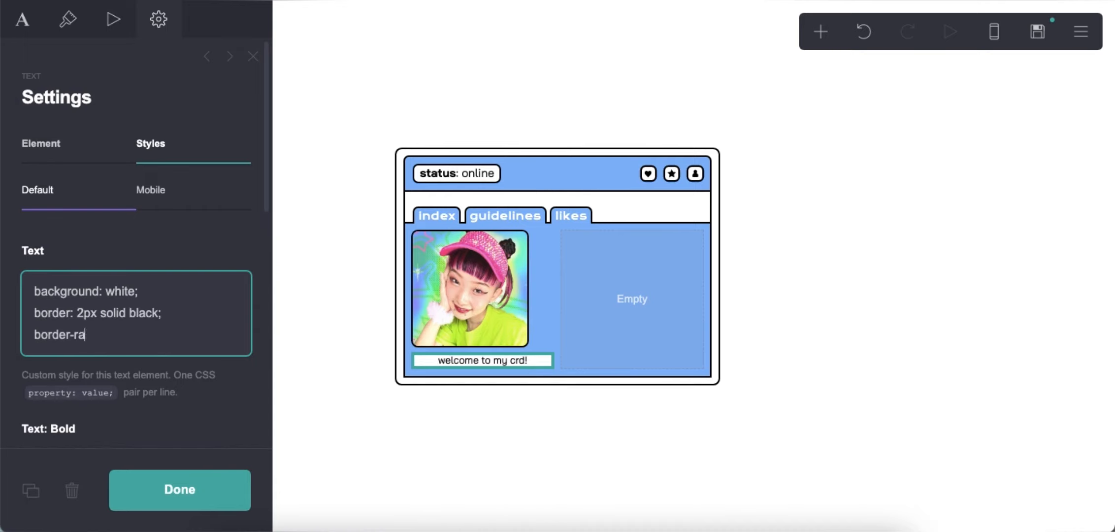
pyautogui.write(';')
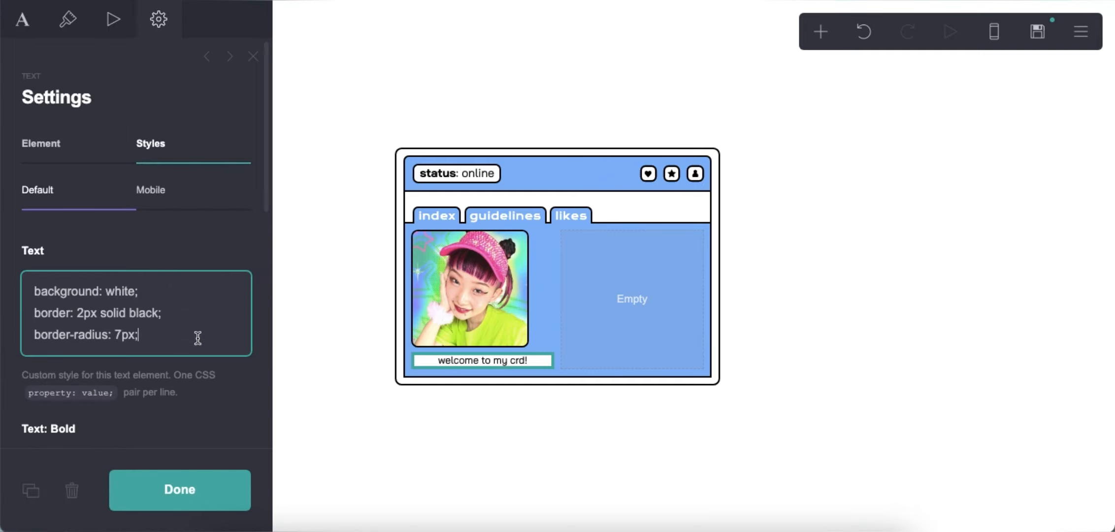
# - Match the welcome text box to the image's width with the custom style line "width: 11.7em;"
pyautogui.press('Return')
pyautogui.write('width: 10em;')
pyautogui.press('Left')
pyautogui.press('BackSpace')
pyautogui.write('1.7')
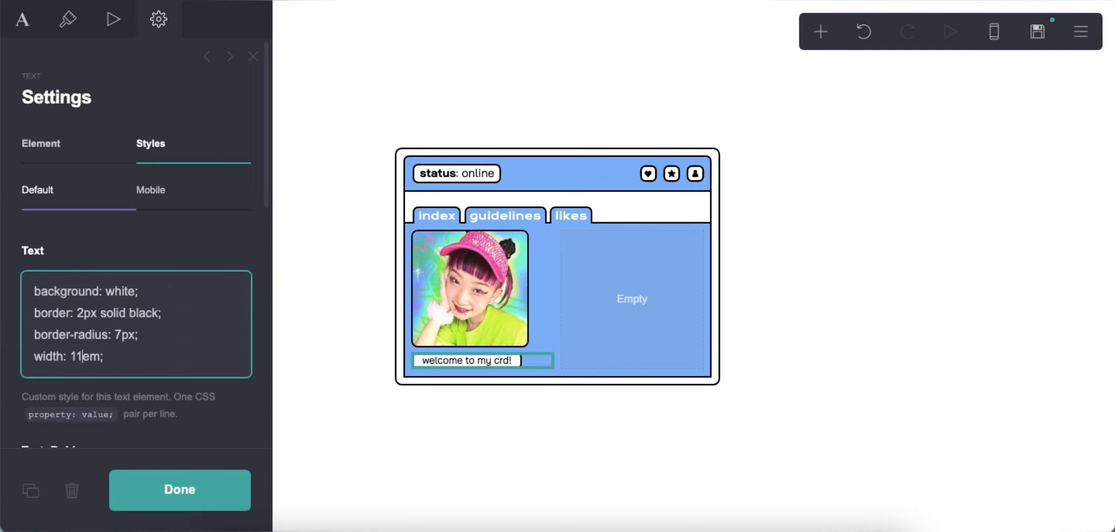
pyautogui.click(455, 452)
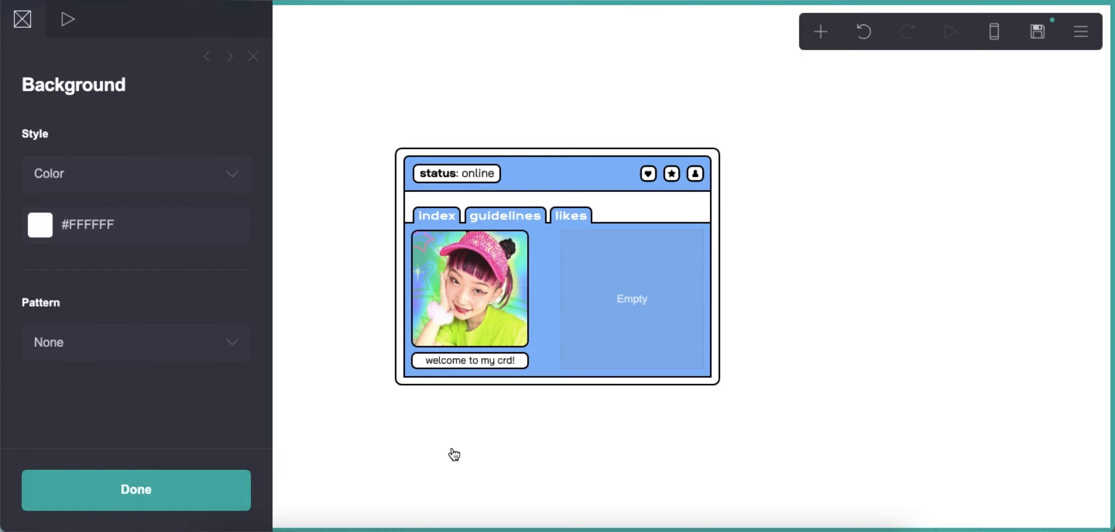
# - Add a custom mobile width style that fits the welcome text to the image, and return to the desktop view
pyautogui.click(994, 34)
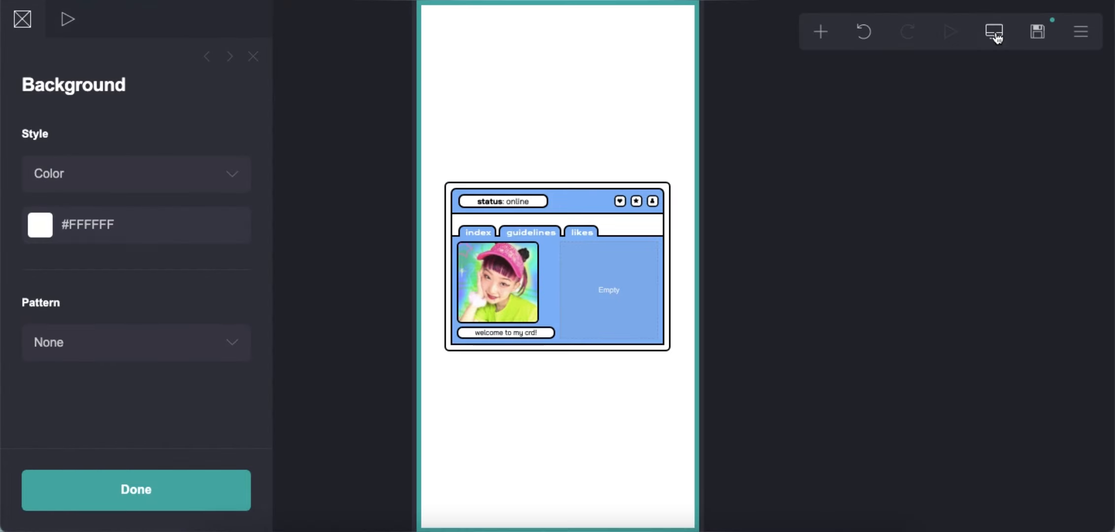
pyautogui.click(501, 337)
pyautogui.click(164, 197)
pyautogui.click(137, 303)
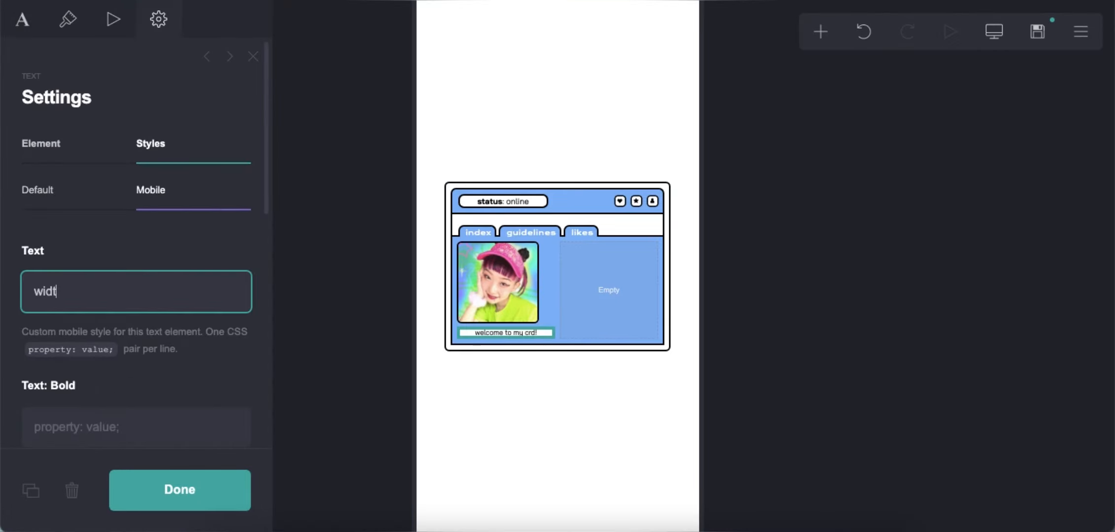
pyautogui.click(522, 397)
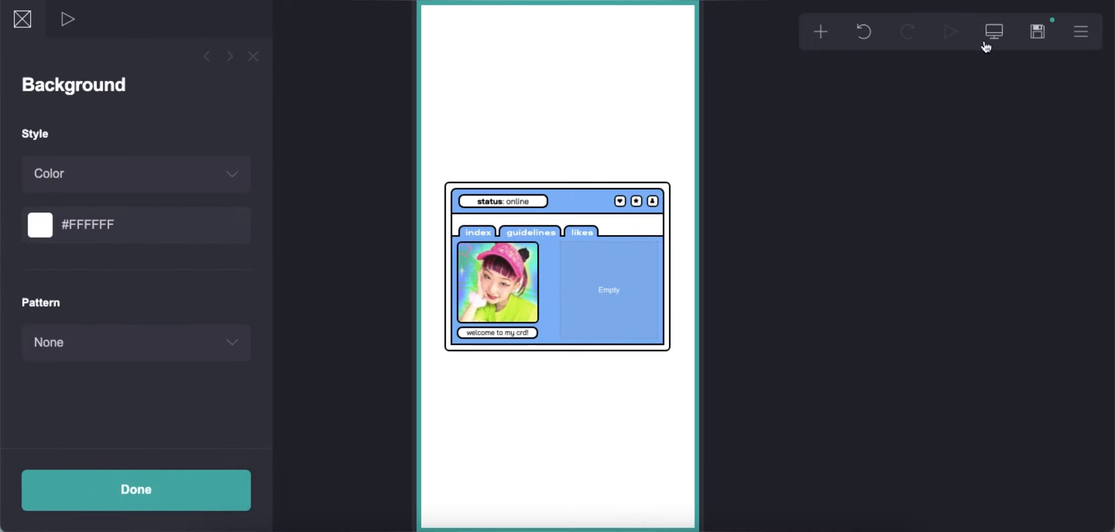
pyautogui.click(993, 32)
# - Add a new container below the blue two-column container
pyautogui.click(819, 33)
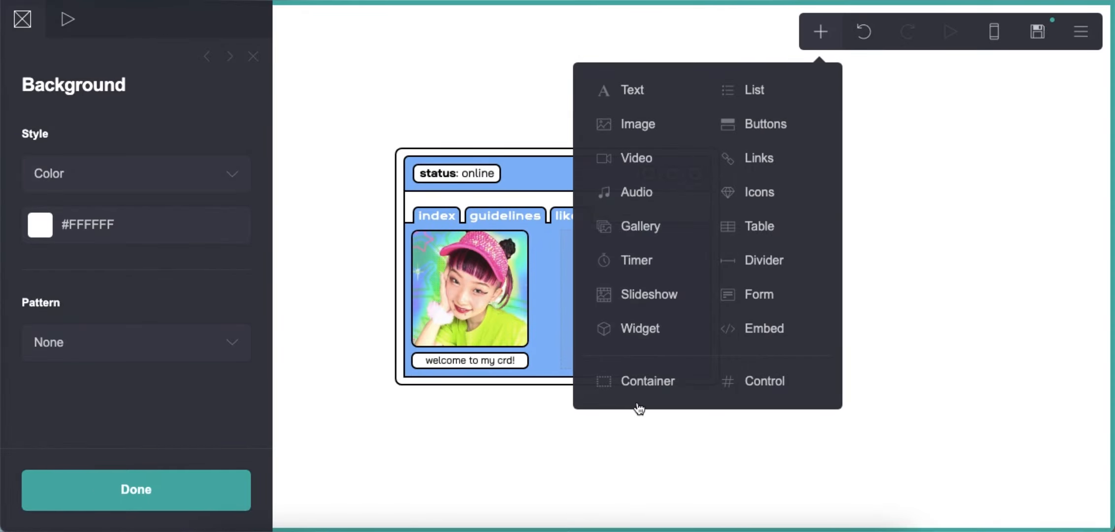
pyautogui.click(820, 33)
pyautogui.click(645, 380)
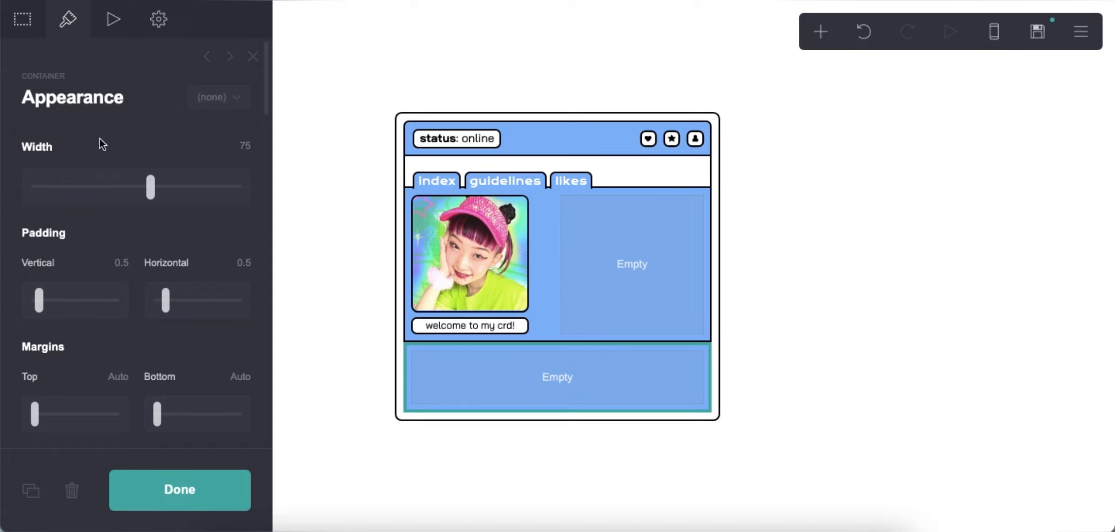
# - Change the new container's background color to #FFFFFF
pyautogui.scroll(-10, 118, 347)
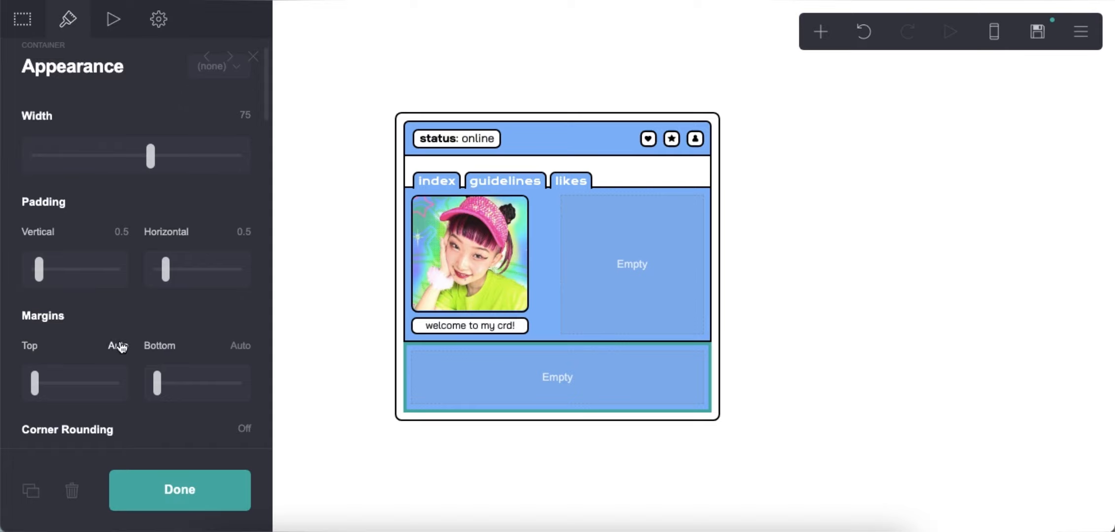
pyautogui.scroll(-8, 123, 344)
pyautogui.click(40, 151)
pyautogui.click(56, 185)
pyautogui.click(103, 74)
pyautogui.scroll(15, 145, 239)
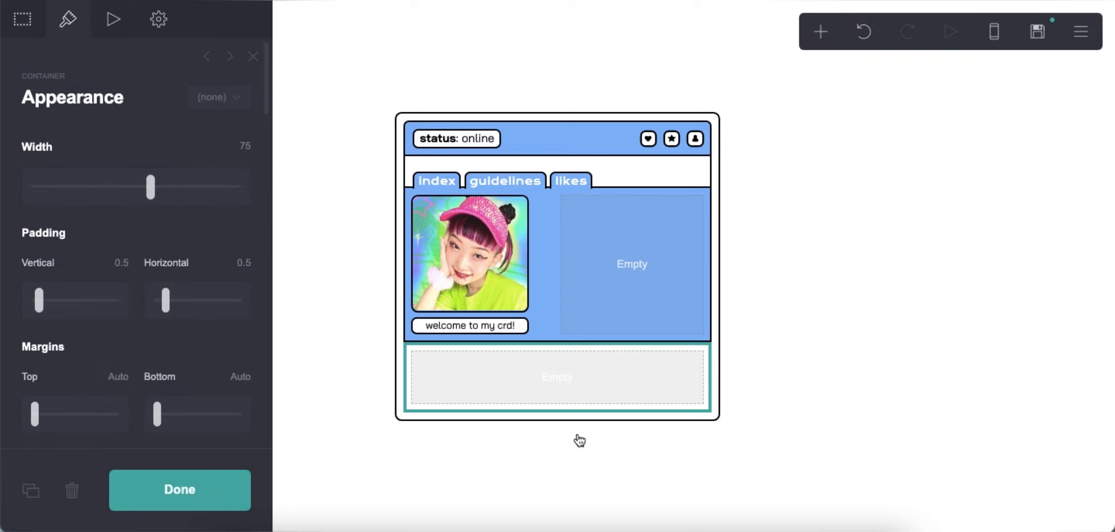
# - Remove the border color from the new white container
pyautogui.click(805, 409)
pyautogui.click(572, 384)
pyautogui.scroll(-10, 137, 323)
pyautogui.click(164, 303)
pyautogui.press('BackSpace')
pyautogui.scroll(10, 165, 276)
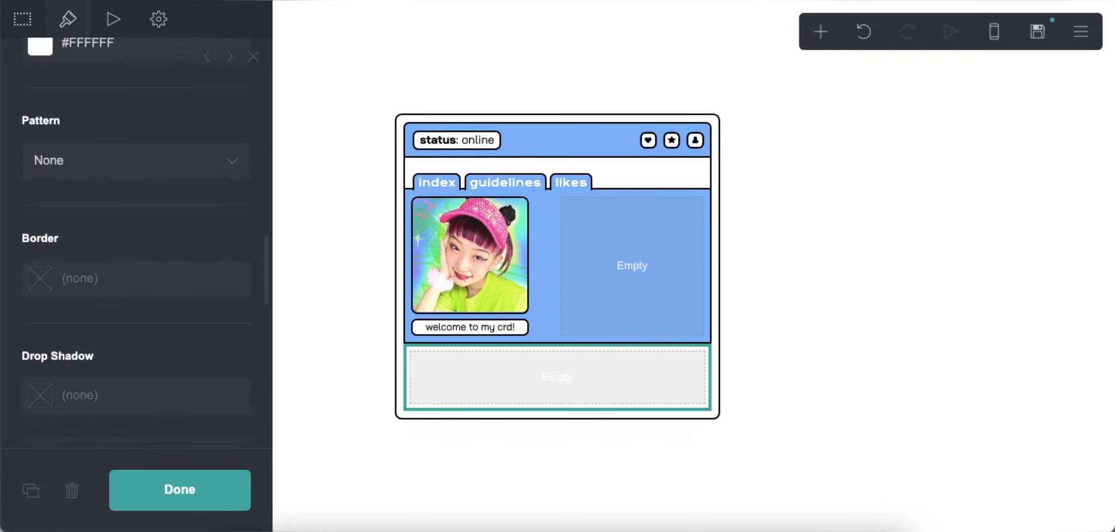
# - Add the custom style line "border-left: 2px solid black;" to the white container
pyautogui.click(159, 19)
pyautogui.click(579, 448)
pyautogui.click(553, 397)
pyautogui.click(102, 265)
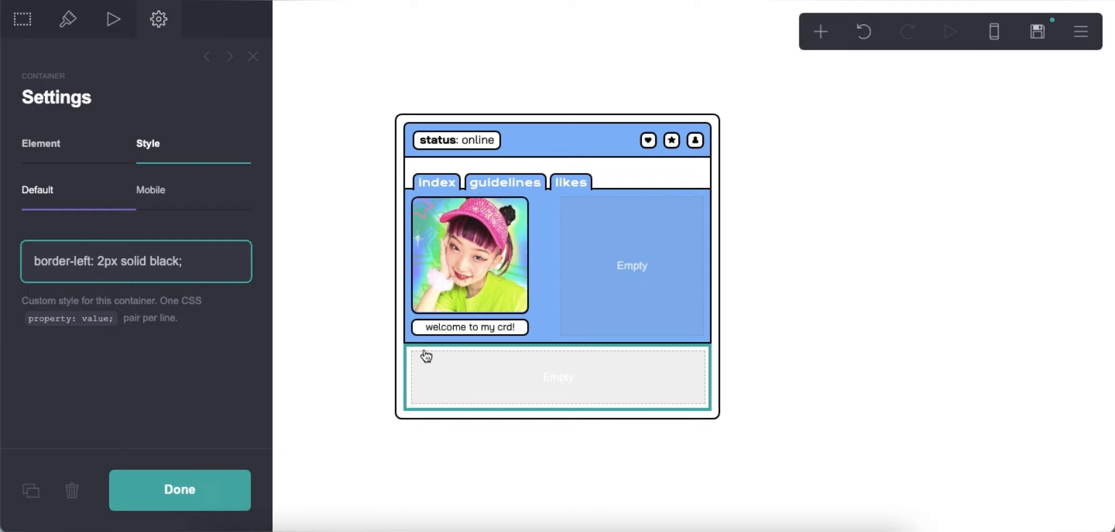
# - Add the custom style line "border-right: 2px solid black;" to the white container
pyautogui.click(572, 446)
pyautogui.click(590, 385)
pyautogui.click(212, 266)
pyautogui.press('Return')
pyautogui.write('border-right: 2px solid black;')
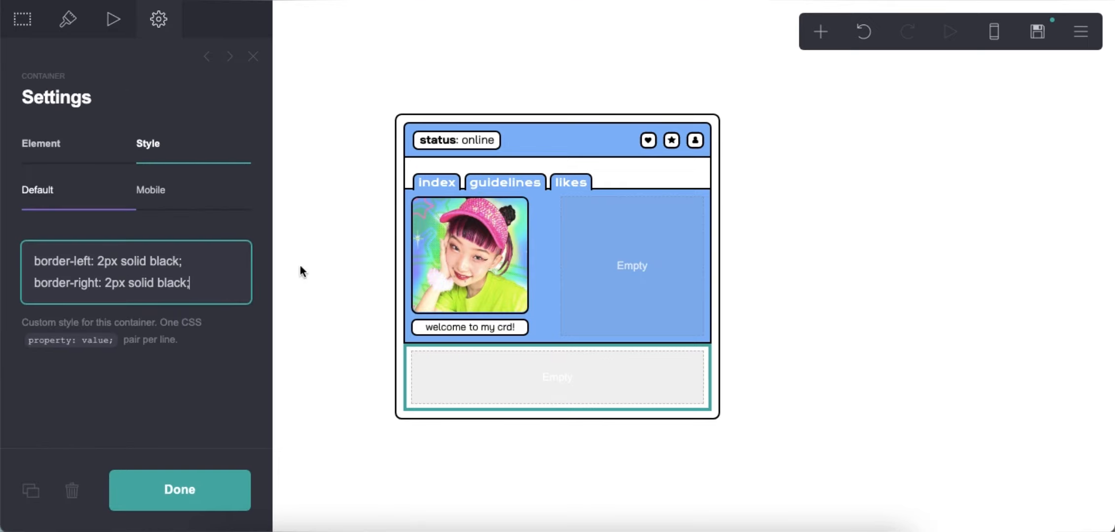
# - Add the custom style line "border-bottom: 2px solid black;" to the white container
pyautogui.click(373, 348)
pyautogui.click(430, 370)
pyautogui.click(225, 287)
pyautogui.press('Return')
pyautogui.write('border-bottom: 2')
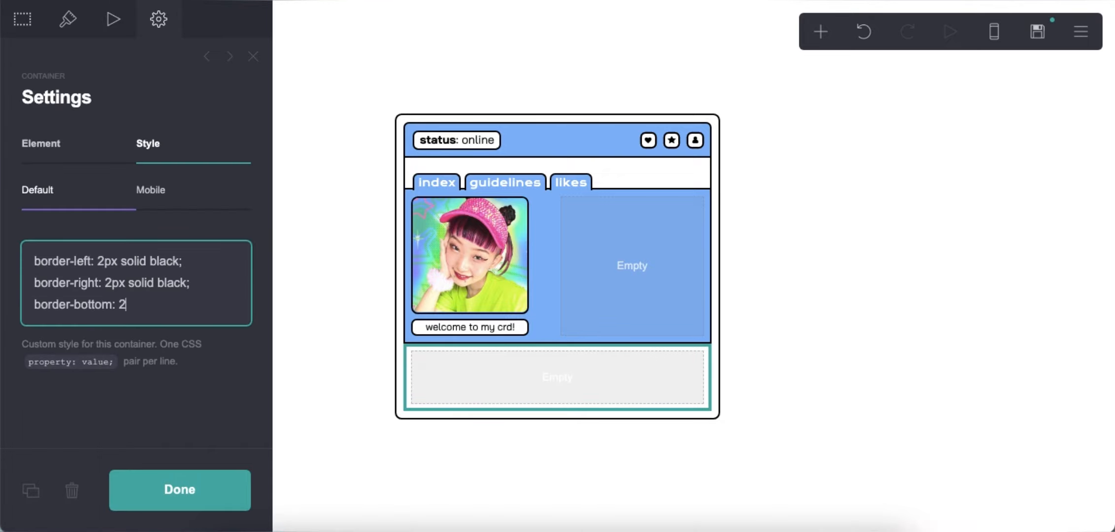
pyautogui.write(';')
# - Add a border-radius custom style line that rounds only the white container's two bottom corners by 7px
pyautogui.click(742, 370)
pyautogui.click(557, 377)
pyautogui.click(225, 302)
pyautogui.press('Return')
pyautogui.write('border-radius: 0px 0px 7px 7xp')
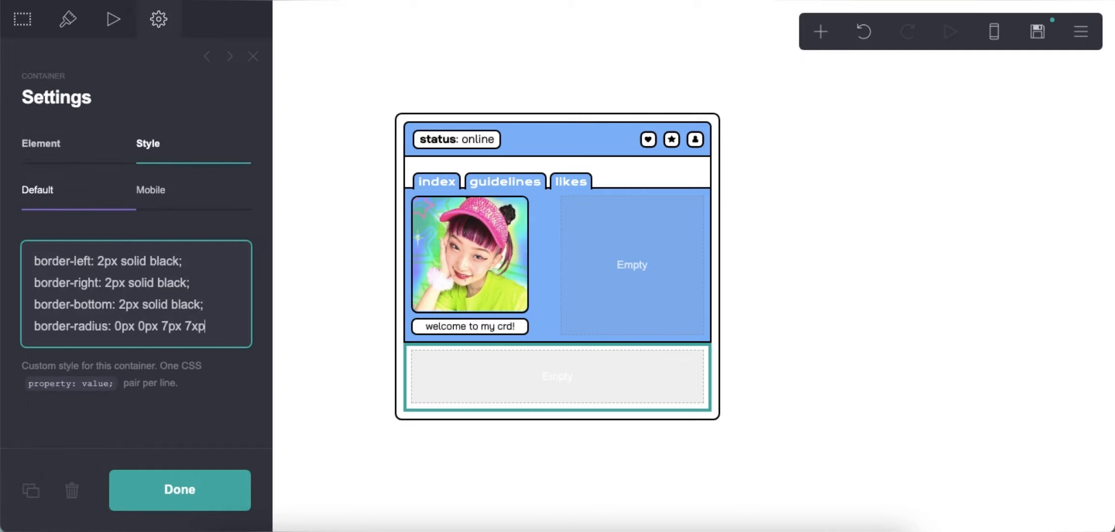
pyautogui.click(905, 329)
# - Add an Embed element inside the white bottom container and label it "music player"
pyautogui.click(820, 31)
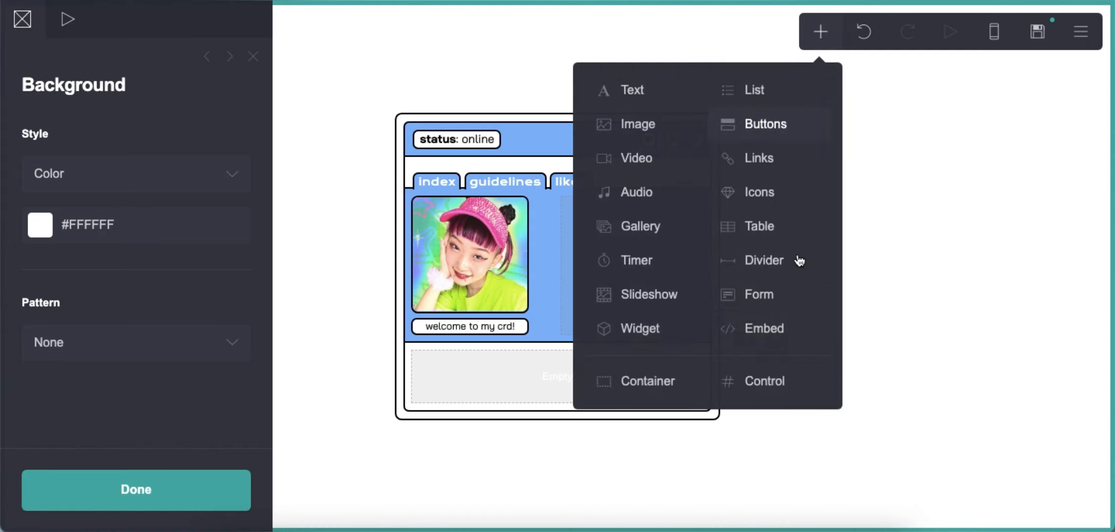
pyautogui.click(753, 328)
pyautogui.moveTo(551, 404); pyautogui.dragTo(497, 336)
pyautogui.click(117, 316)
pyautogui.write('music player')
pyautogui.press('Return')
# - Copy the "sanrio music player" code from Pastebin and paste it as the embed's code
pyautogui.scroll(-3, 137, 246)
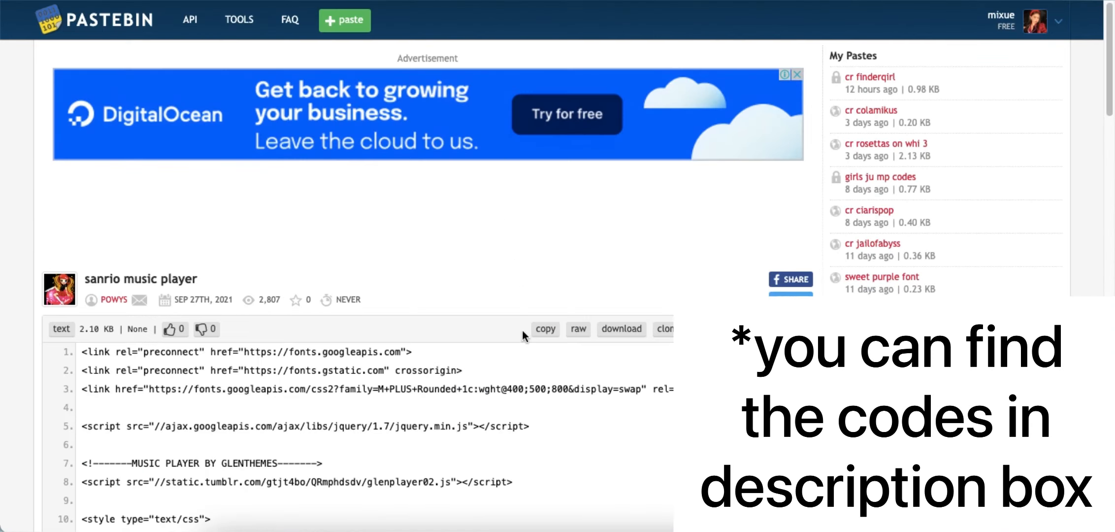
pyautogui.scroll(-3, 522, 329)
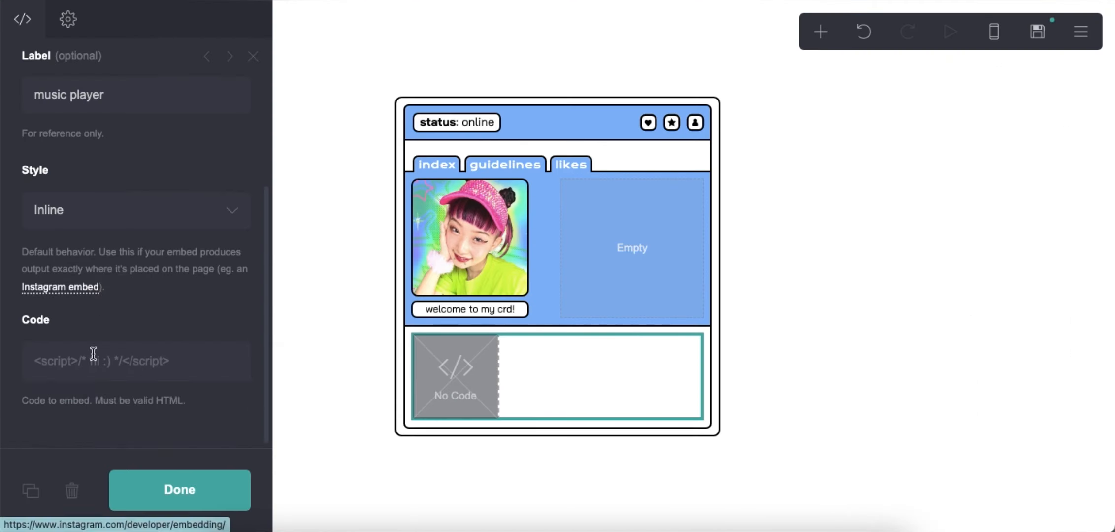
pyautogui.rightClick(93, 353)
pyautogui.click(126, 386)
# - Save the site as a template with "." as title and description, and view its demo
pyautogui.click(1034, 46)
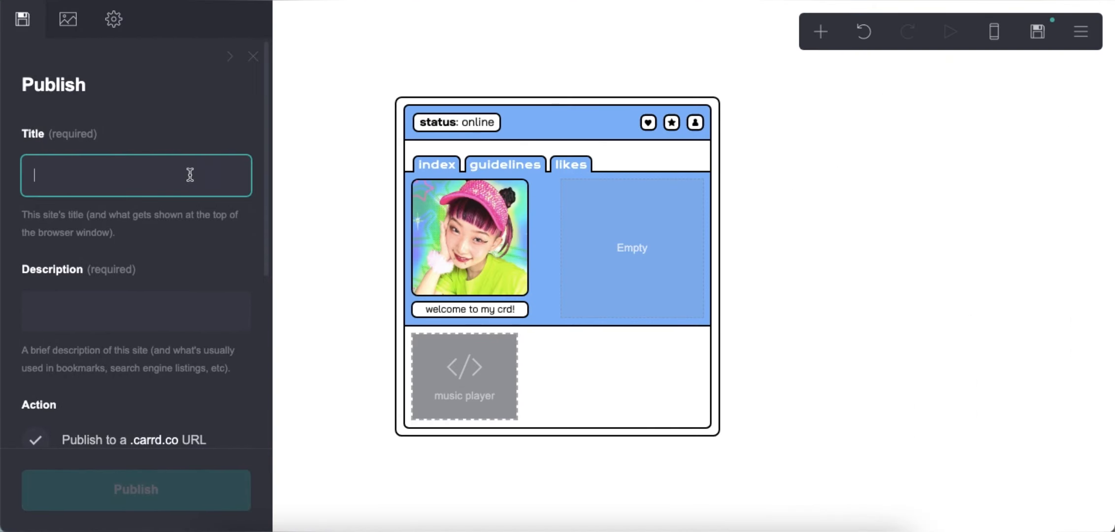
pyautogui.click(158, 315)
pyautogui.scroll(-3, 148, 345)
pyautogui.click(114, 379)
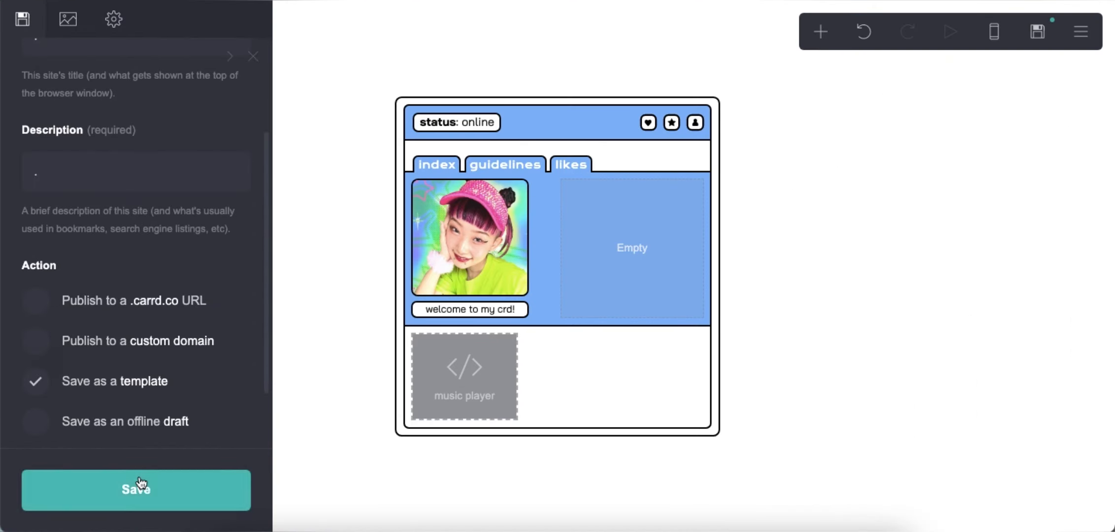
pyautogui.click(142, 481)
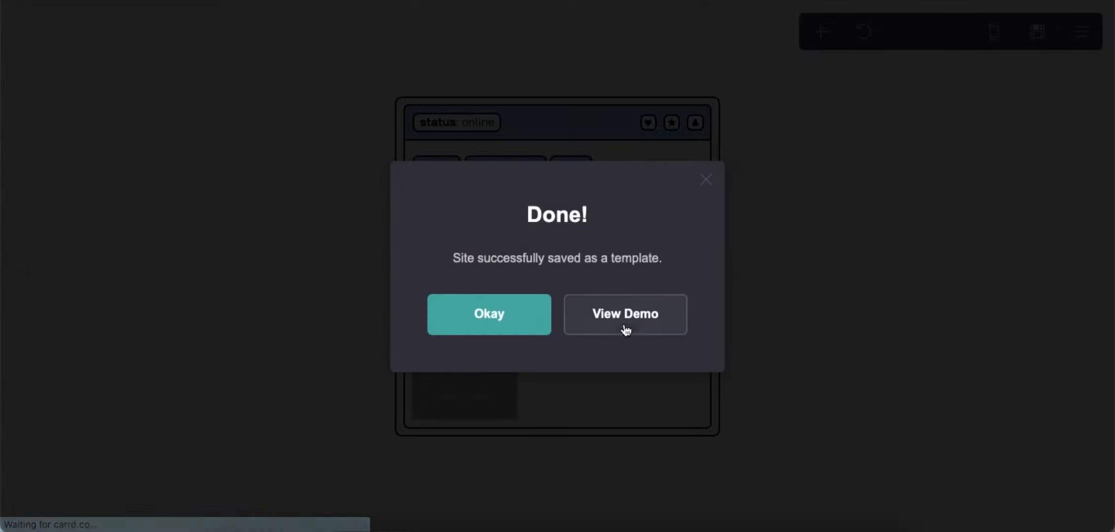
pyautogui.click(624, 326)
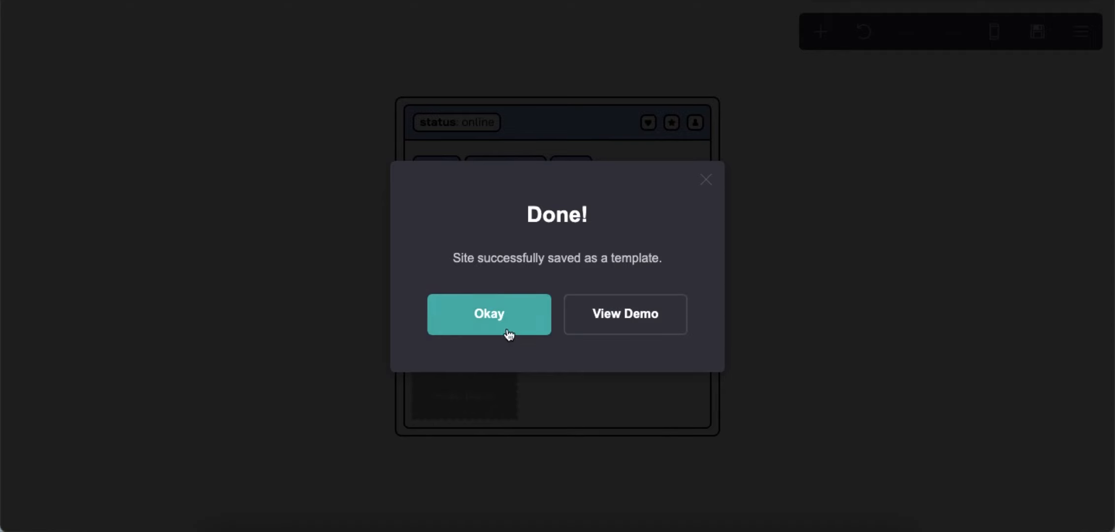
pyautogui.click(508, 335)
# - Set the color of the play and pause buttons in the music player's code to #508EDE
pyautogui.click(550, 361)
pyautogui.scroll(-6, 133, 311)
pyautogui.scroll(-15, 132, 315)
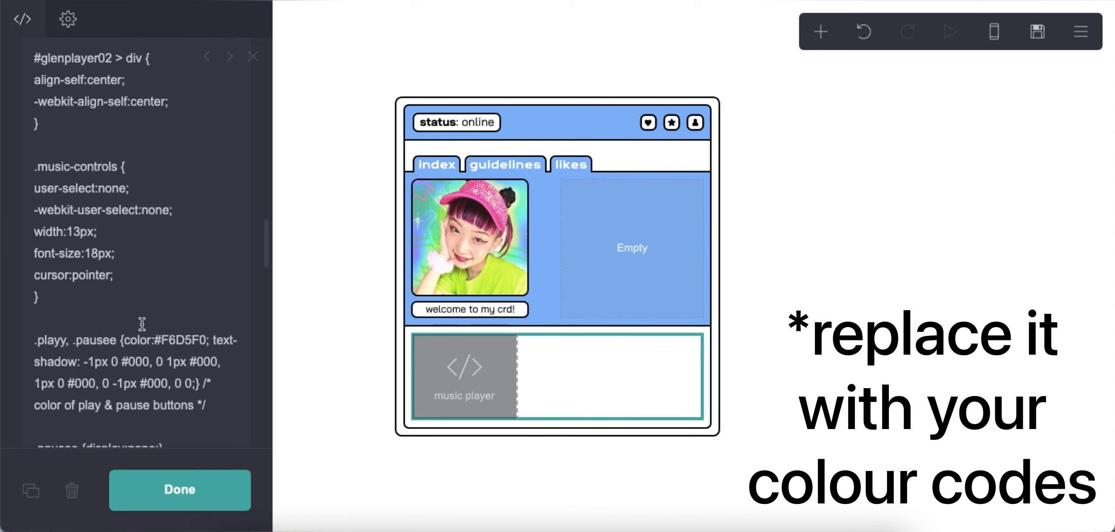
pyautogui.doubleClick(181, 207)
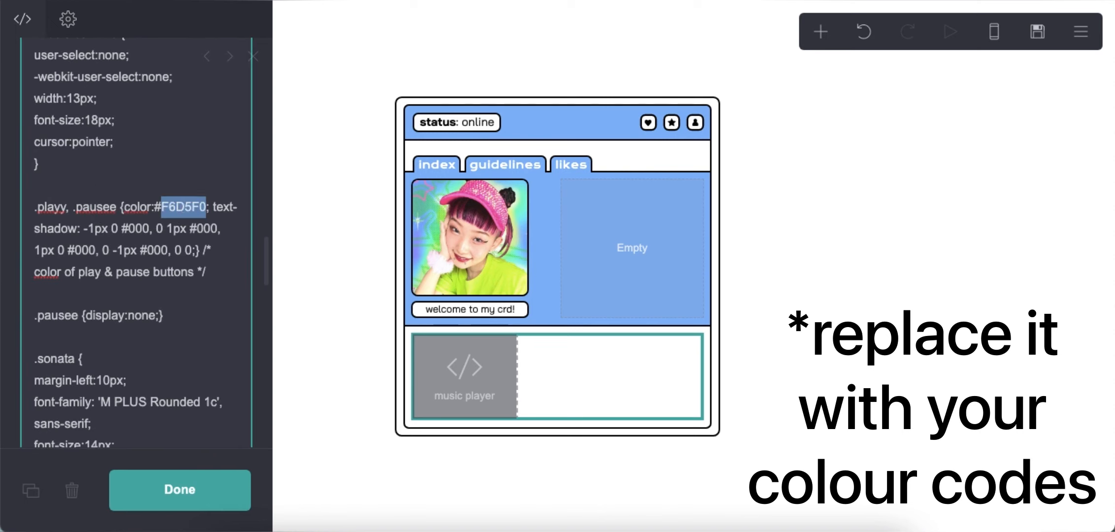
pyautogui.write('508EDE')
# - Set the .sonata text color in the music player's code to #85B7F8
pyautogui.scroll(-4, 150, 304)
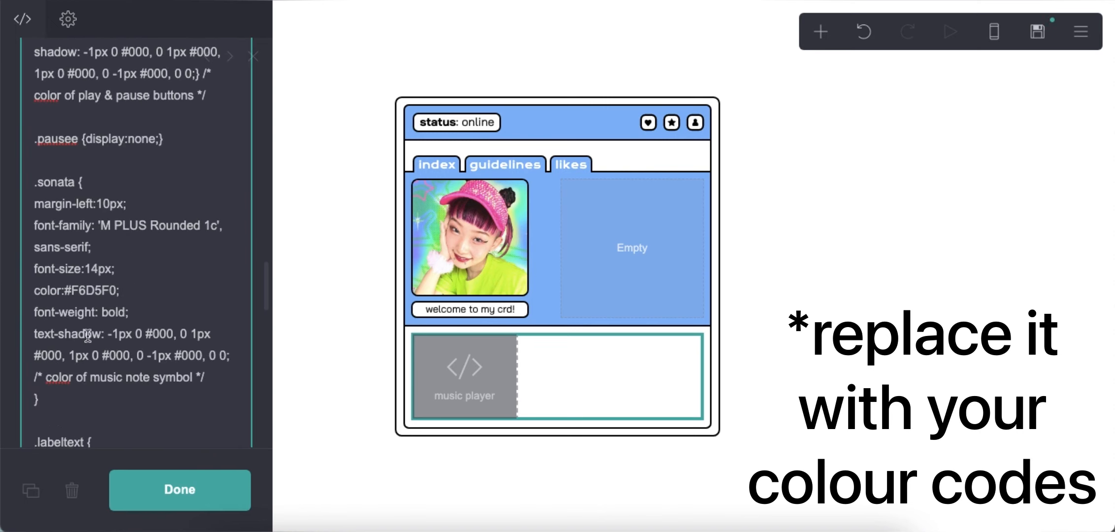
pyautogui.doubleClick(98, 291)
pyautogui.write('85B7F8')
# - Set the .labeltext song title color in the music player's code to #508EDE
pyautogui.scroll(-7, 94, 285)
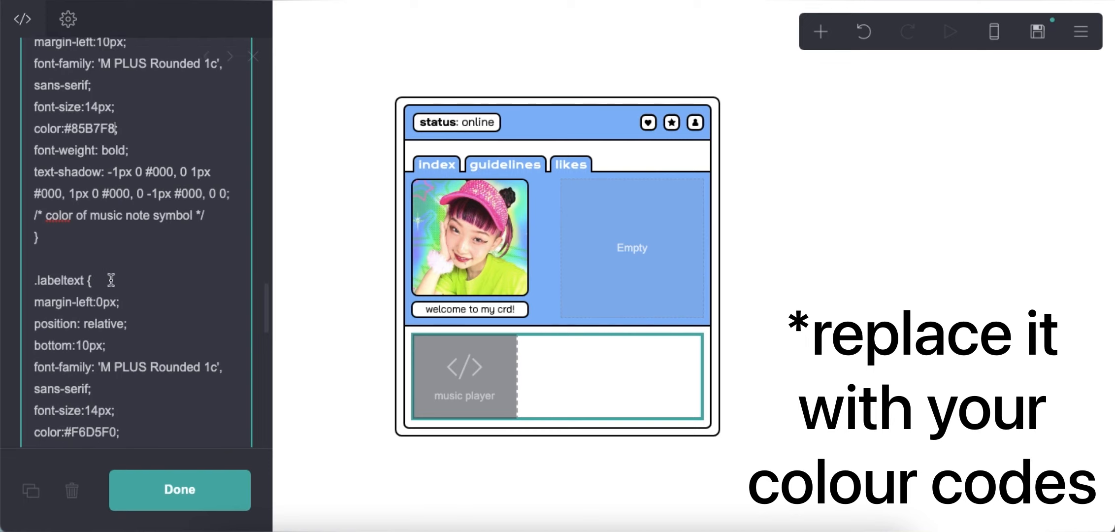
pyautogui.doubleClick(94, 280)
pyautogui.write('508EDE')
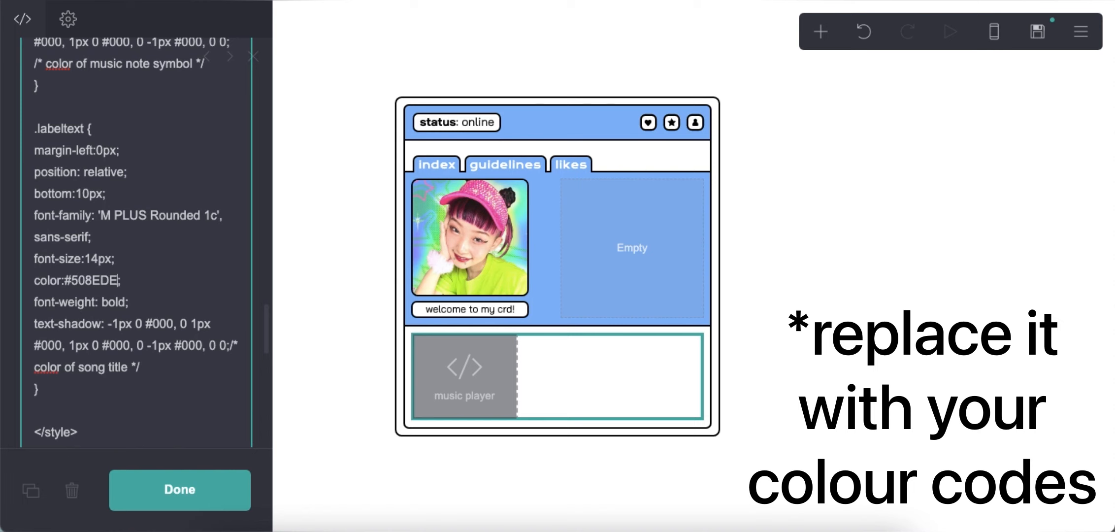
# - Replace the placeholder lyrics with the song's lyrics and the audio source with the Happiness_-_The_1975.mp3 link copied from Discord
pyautogui.scroll(-9, 71, 227)
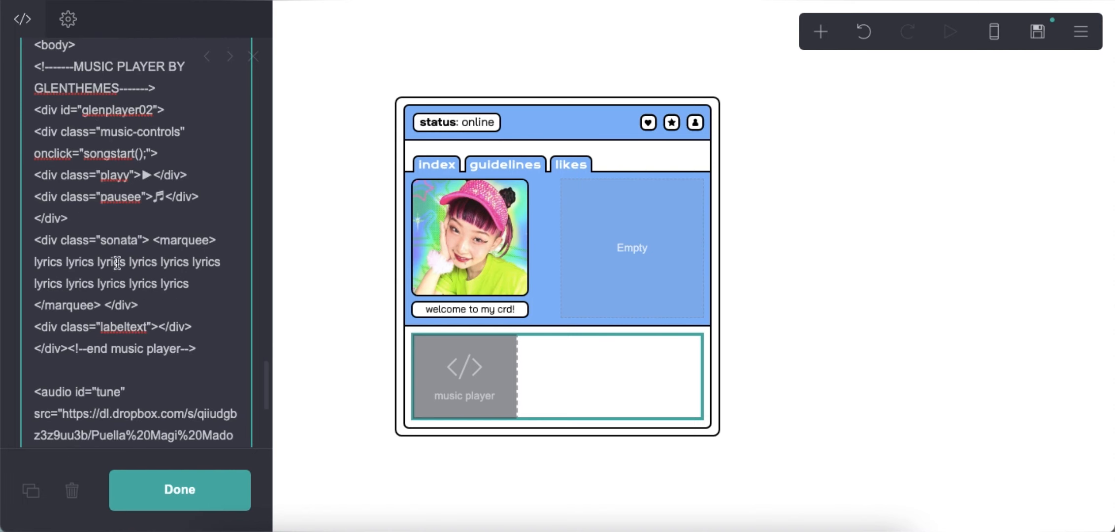
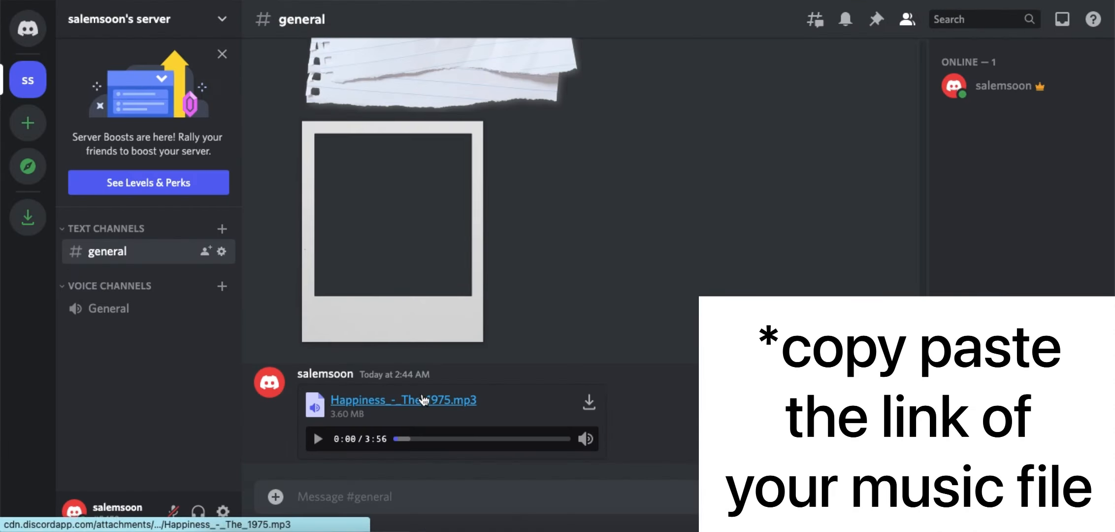
pyautogui.rightClick(422, 394)
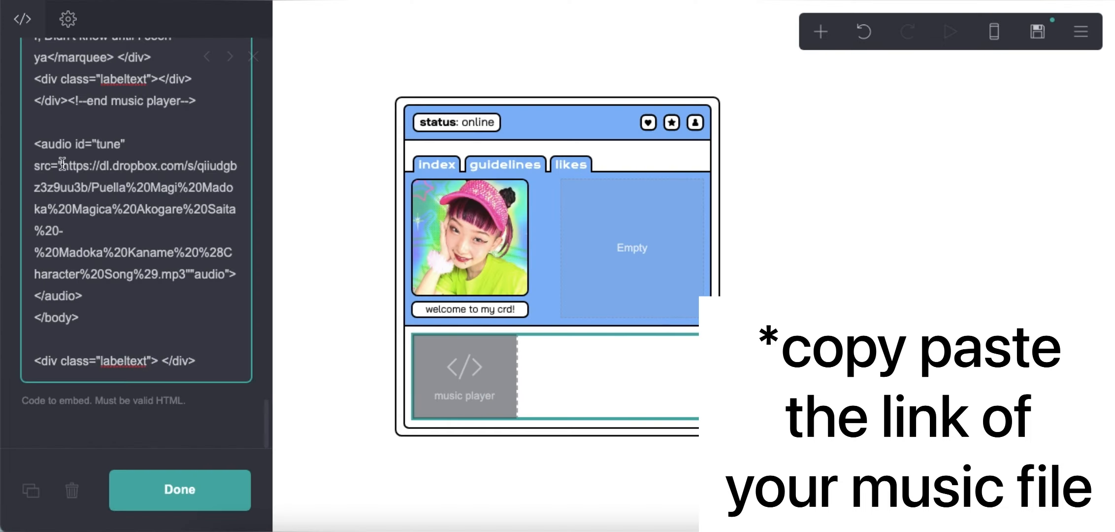
pyautogui.moveTo(62, 165); pyautogui.dragTo(178, 274)
pyautogui.rightClick(179, 274)
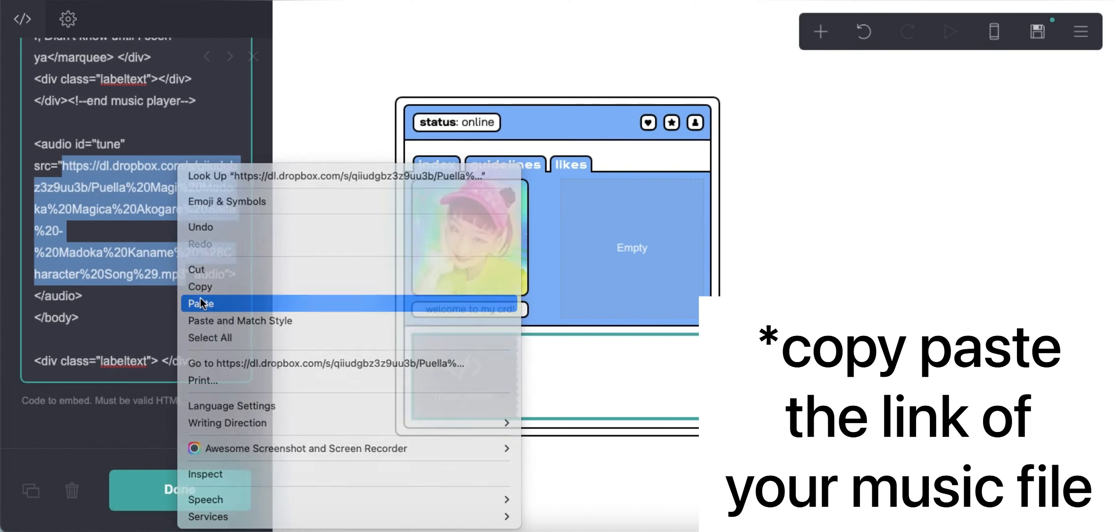
pyautogui.click(201, 302)
# - Save the template again and view the demo to check the music player
pyautogui.click(1037, 32)
pyautogui.click(209, 488)
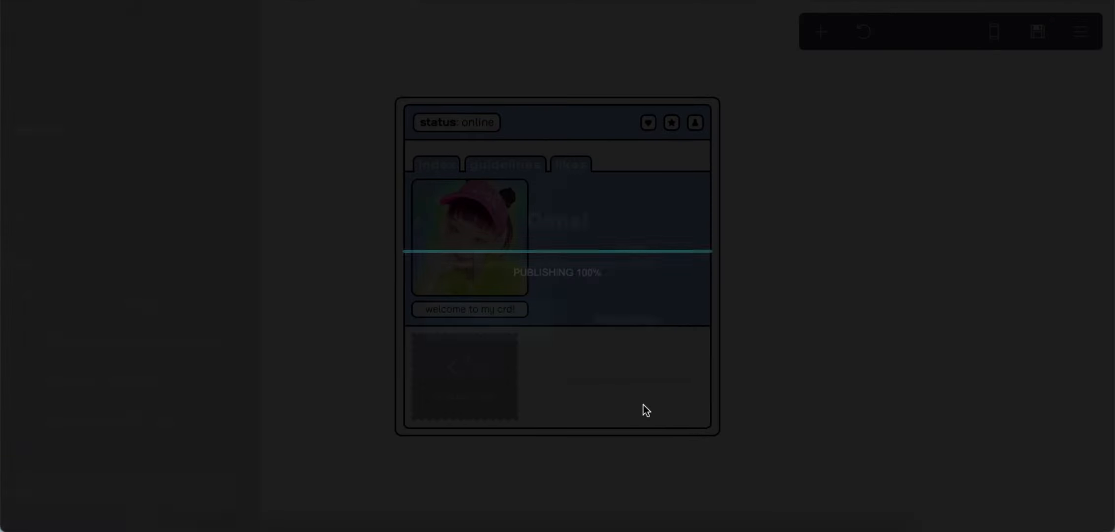
pyautogui.click(623, 318)
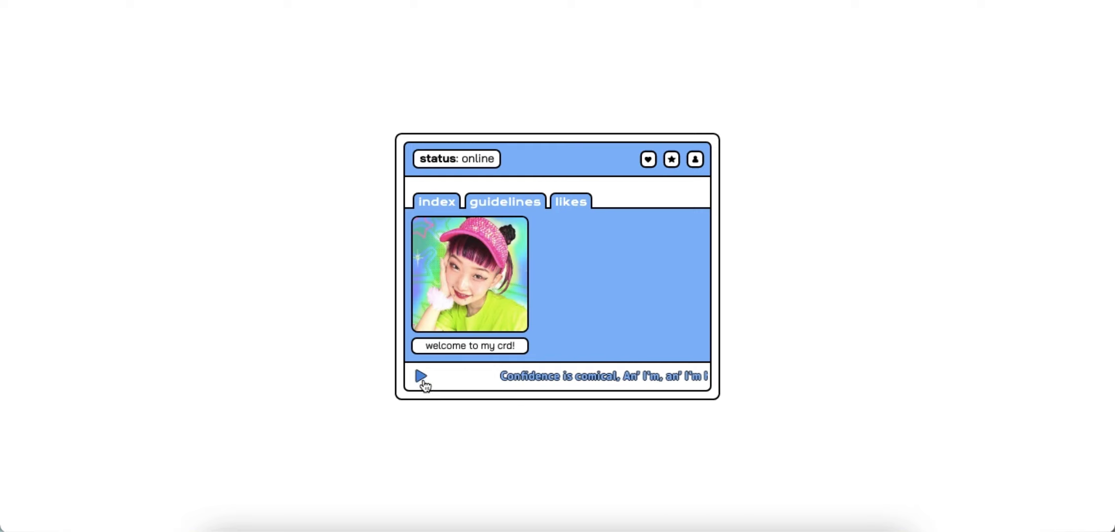
pyautogui.click(299, 1)
pyautogui.click(463, 305)
# - Add a Control element below the card's contents and set its type to Header Marker
pyautogui.click(820, 32)
pyautogui.click(753, 380)
pyautogui.click(119, 187)
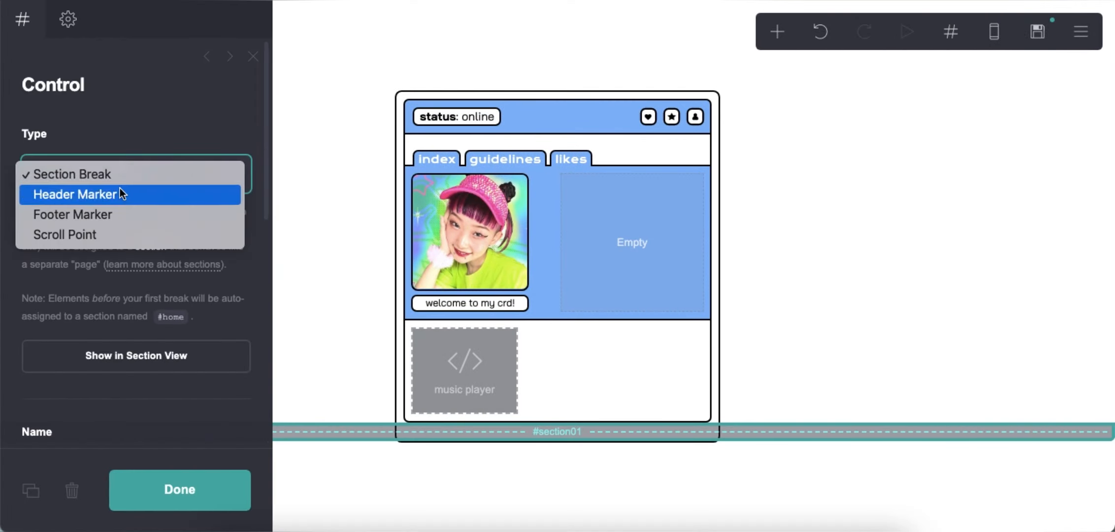
pyautogui.click(121, 194)
# - Add a section break control below the header marker and name it "i"
pyautogui.click(777, 32)
pyautogui.click(758, 380)
pyautogui.scroll(-3, 185, 338)
pyautogui.doubleClick(185, 338)
pyautogui.write('i')
pyautogui.click(837, 361)
# - Add a container below the #i section break and clear its inherited custom style lines
pyautogui.click(777, 31)
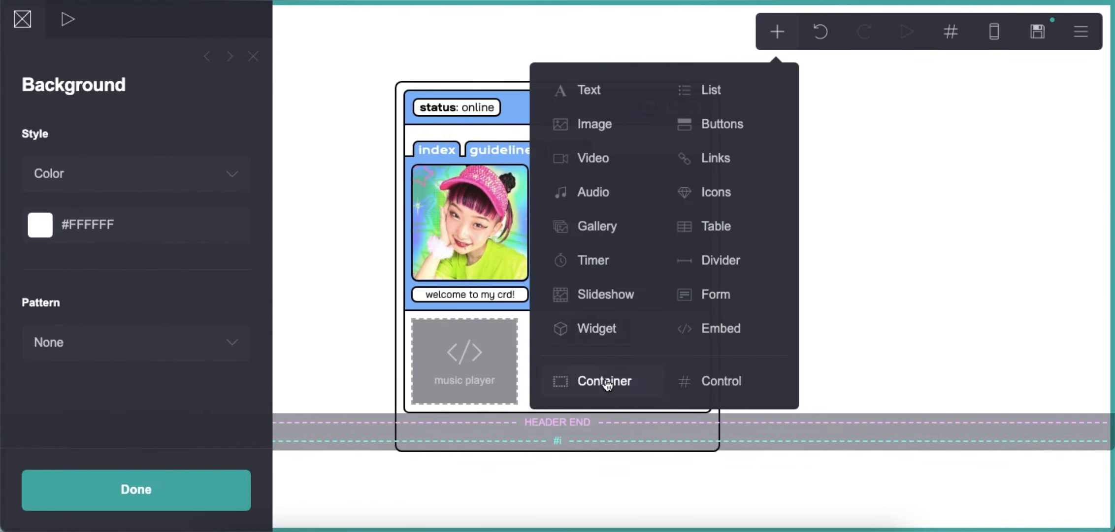
pyautogui.click(607, 385)
pyautogui.click(158, 19)
pyautogui.moveTo(214, 326); pyautogui.dragTo(4, 230)
pyautogui.press('BackSpace')
pyautogui.click(153, 202)
# - Set the new container's corner rounding to 0.5
pyautogui.click(68, 22)
pyautogui.scroll(-5, 161, 321)
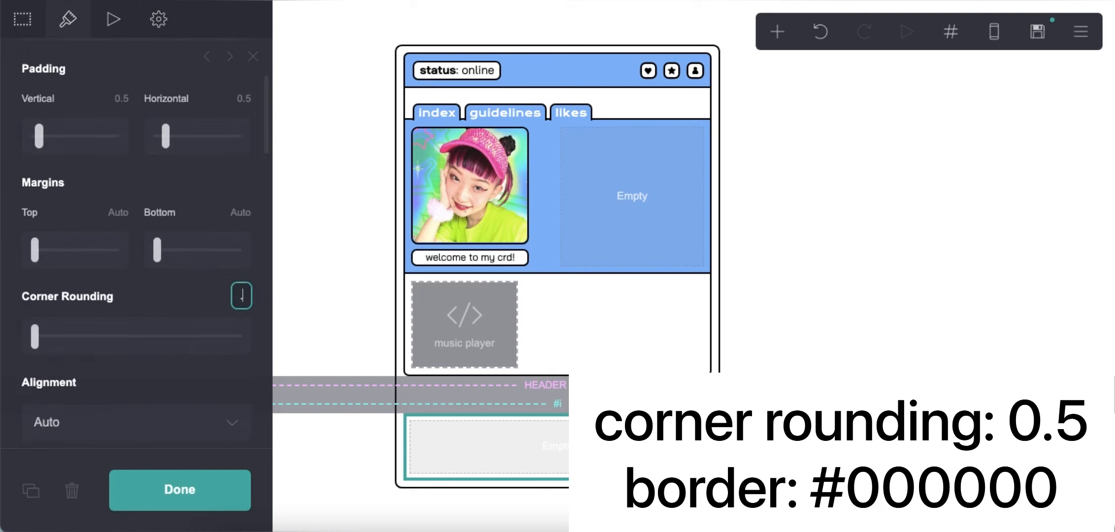
pyautogui.scroll(-10, 199, 355)
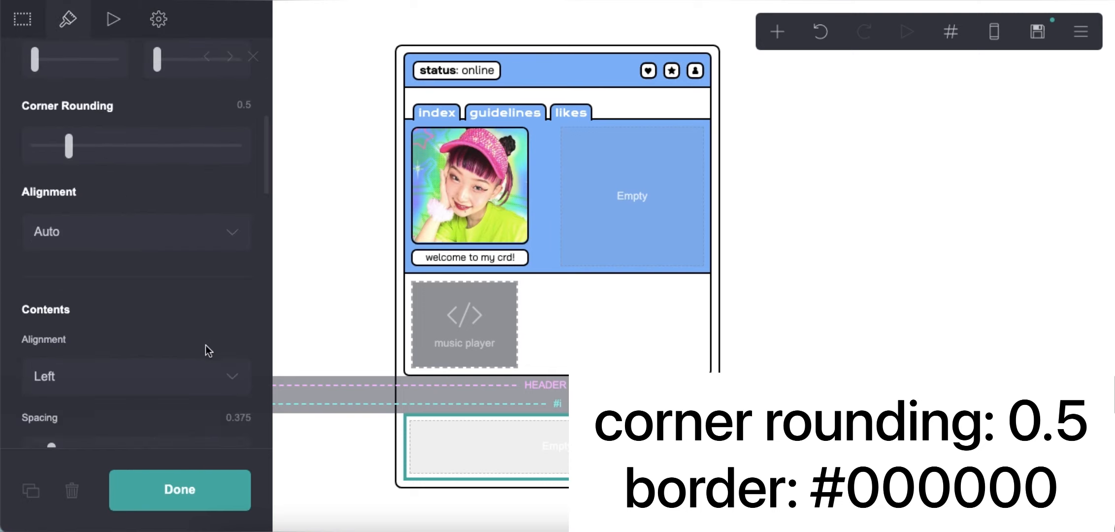
# - Set the border color of the container in section #i to #000000
pyautogui.scroll(-1, 173, 330)
pyautogui.click(167, 329)
pyautogui.write('#000000')
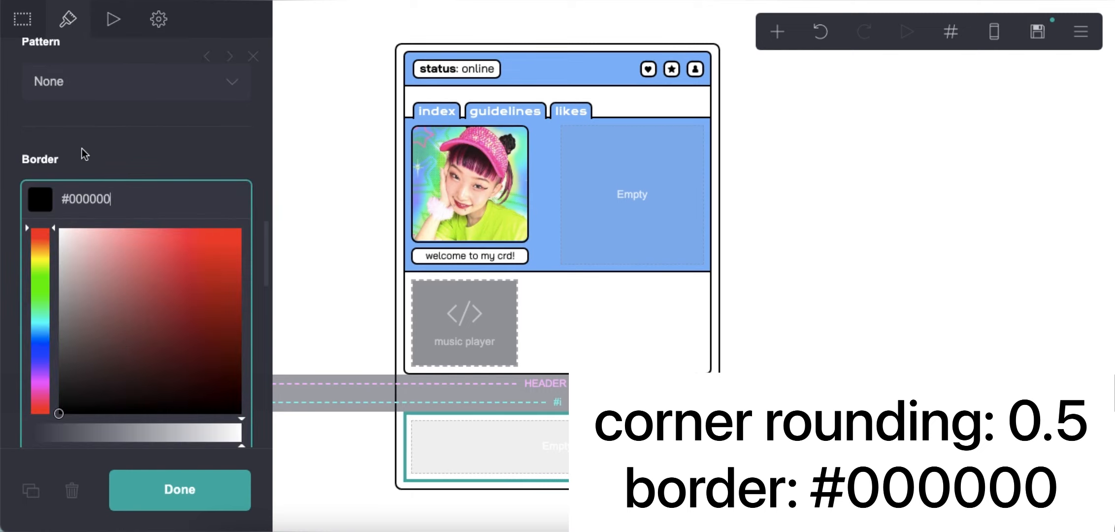
pyautogui.click(81, 148)
pyautogui.scroll(-5, 200, 366)
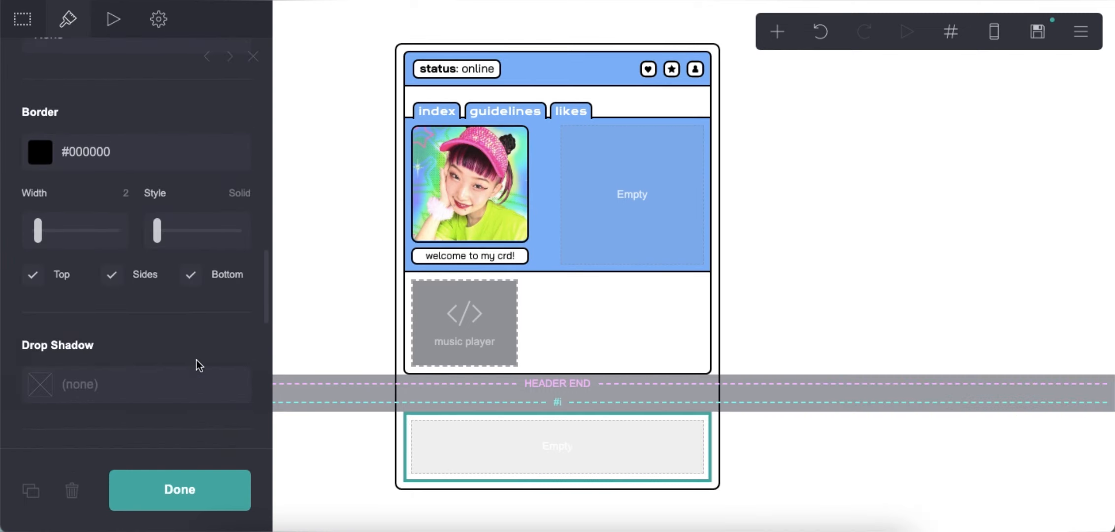
pyautogui.click(796, 507)
pyautogui.click(629, 466)
pyautogui.click(789, 473)
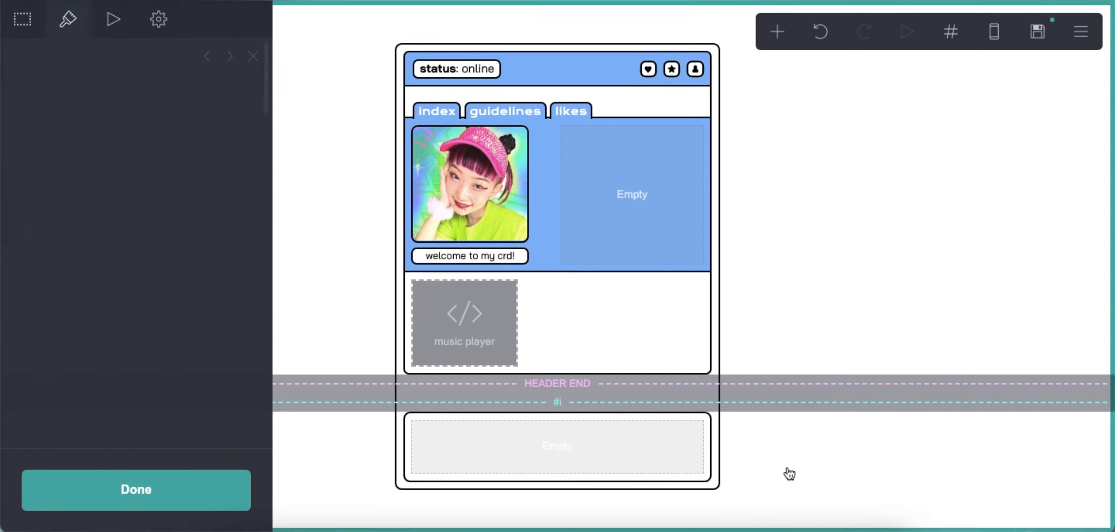
# - Add the custom style lines "overflow-y: scroll;" and "overflow-x: hidden;" to the container in section #i
pyautogui.click(625, 461)
pyautogui.click(166, 30)
pyautogui.click(74, 197)
pyautogui.click(99, 257)
pyautogui.write('overflow-y: scroll;')
pyautogui.press('Return')
pyautogui.write('overflow-x: hidden;')
pyautogui.press('Return')
# - Add the custom style line "width: 12.2em;" to the container in section #i
pyautogui.write('width: ')
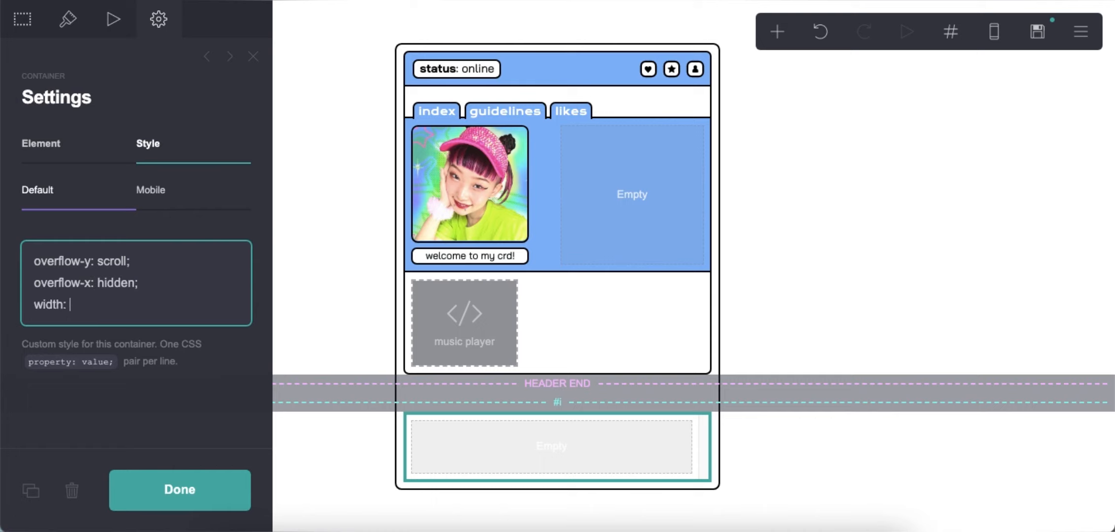
pyautogui.write('10em;')
pyautogui.press('Left')
pyautogui.press('Left')
pyautogui.press('BackSpace')
pyautogui.write('2.2')
pyautogui.press('Right')
pyautogui.press('Return')
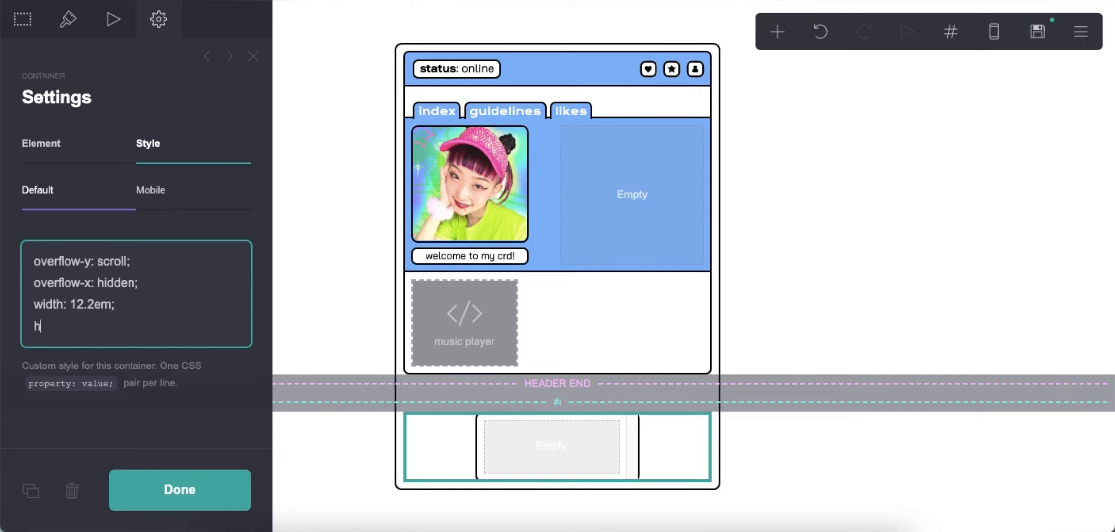
# - Add the custom style line "height: 10.5em;" to the container in section #i
pyautogui.write('height: 10.5em;')
pyautogui.press('Left')
pyautogui.press('Left')
pyautogui.press('Left')
pyautogui.write('.5')
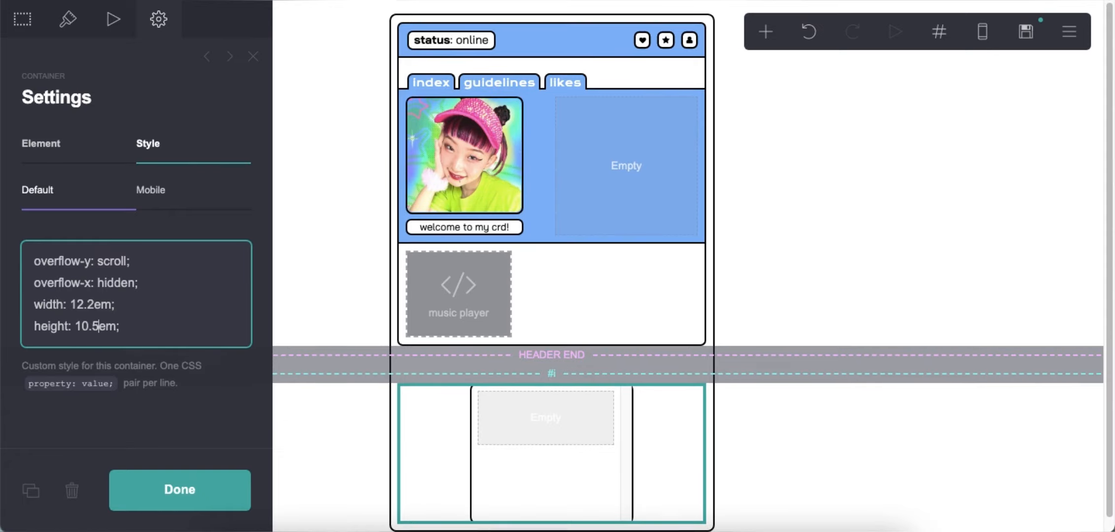
pyautogui.click(891, 466)
# - Add a Text element and place it inside the scrolling container in section #i
pyautogui.click(775, 36)
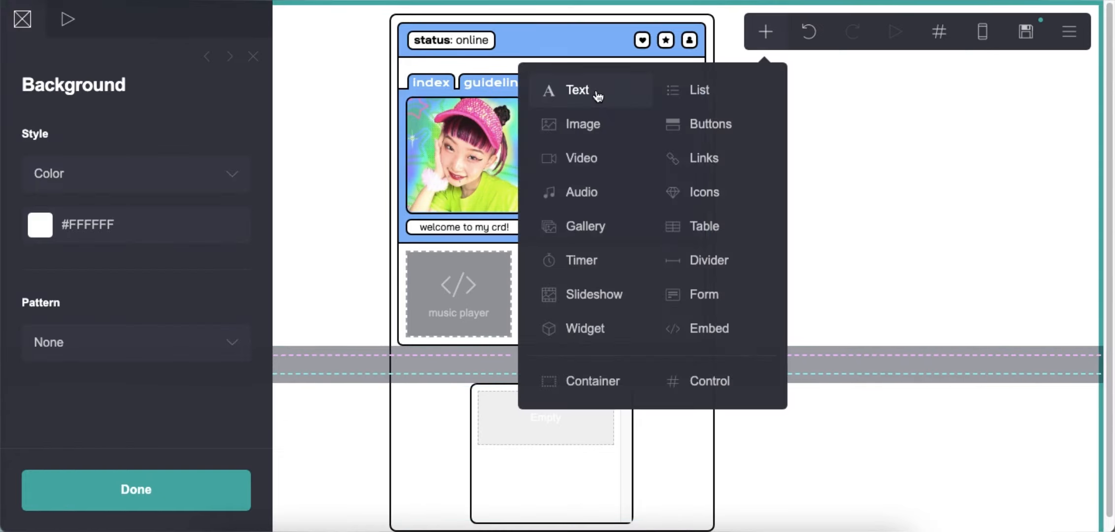
pyautogui.click(597, 95)
pyautogui.moveTo(492, 500); pyautogui.dragTo(532, 394)
# - Clear the new text element's custom text styles for both the mobile and default versions
pyautogui.click(31, 292)
pyautogui.tripleClick(31, 292)
pyautogui.press('BackSpace')
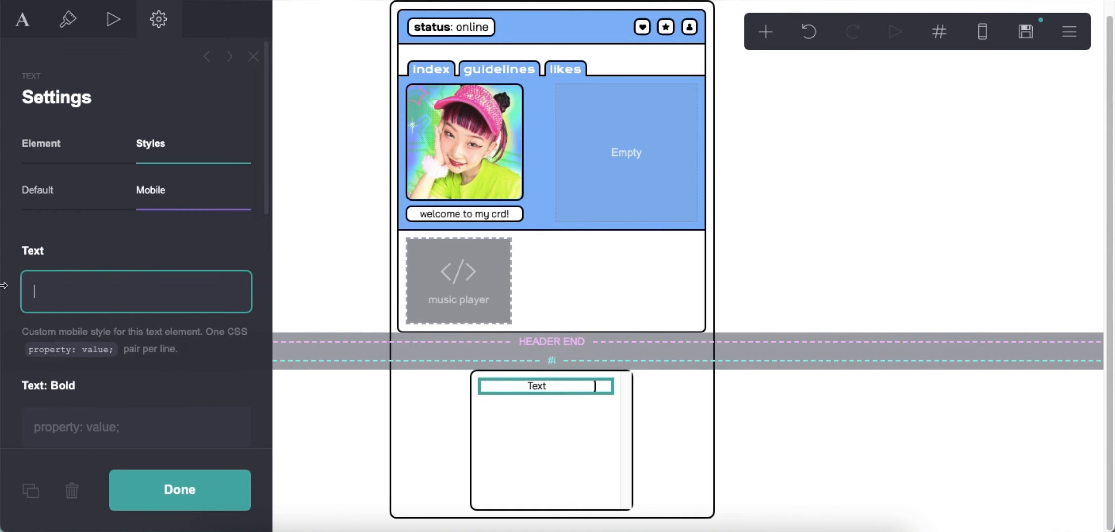
pyautogui.click(37, 189)
pyautogui.rightClick(112, 290)
pyautogui.click(158, 337)
pyautogui.press('BackSpace')
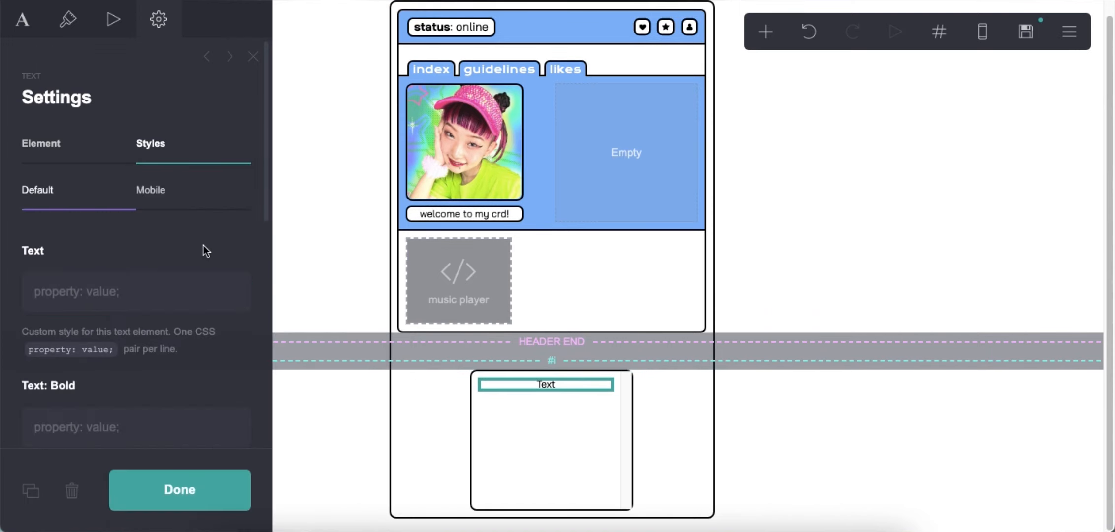
# - Set the new text element's color to #FFFFFF
pyautogui.click(67, 20)
pyautogui.moveTo(104, 226); pyautogui.dragTo(55, 210)
pyautogui.click(92, 144)
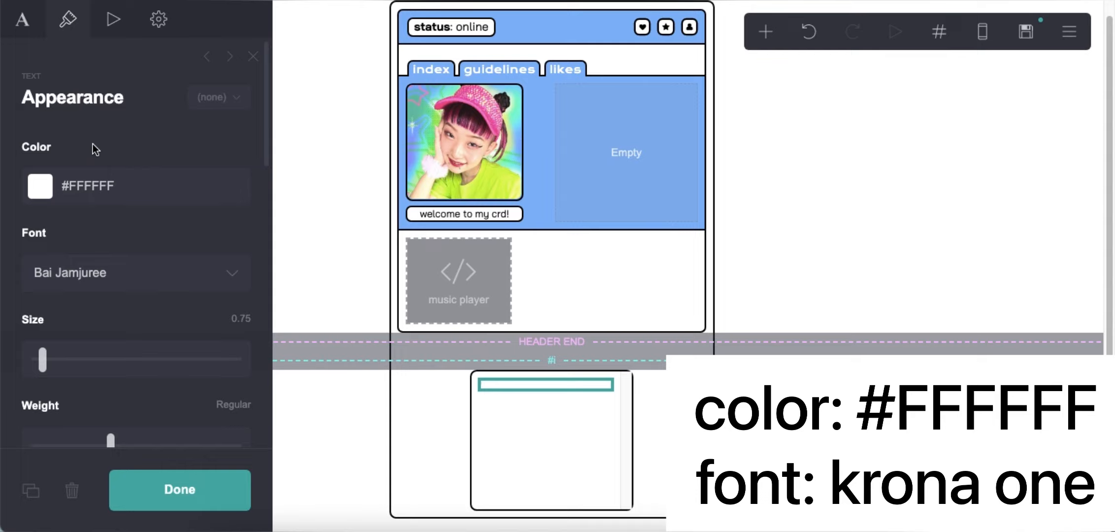
# - Set the new text element's font to Krona One
pyautogui.click(109, 273)
pyautogui.scroll(-20, 108, 273)
pyautogui.scroll(-4, 93, 310)
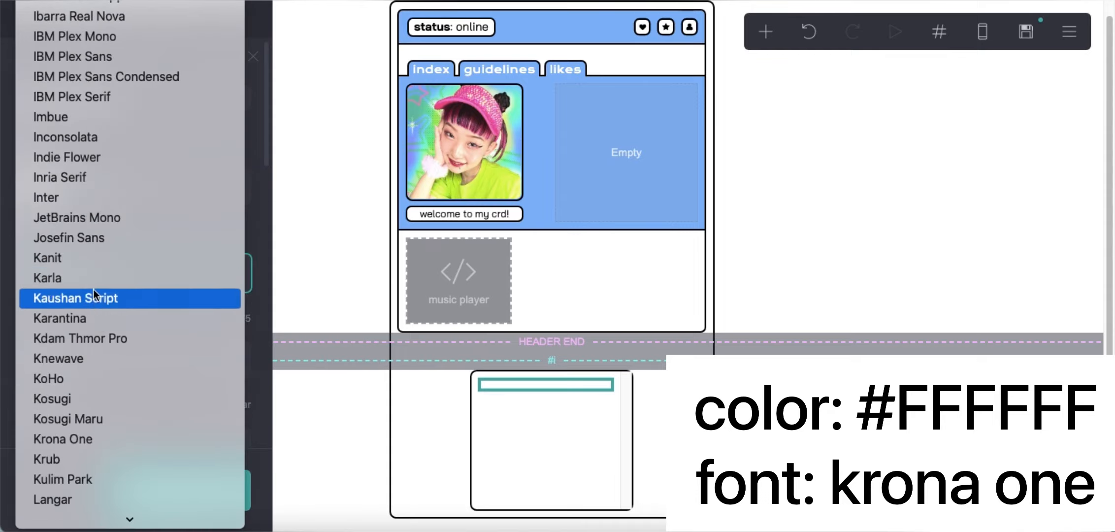
pyautogui.click(79, 400)
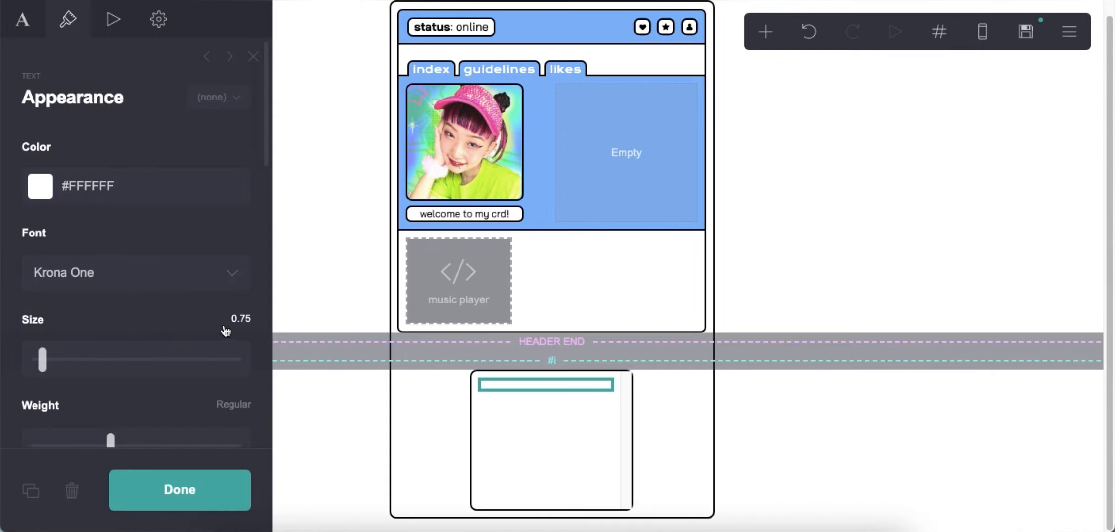
pyautogui.scroll(-10, 132, 343)
pyautogui.scroll(10, 152, 373)
# - Replace the text element's placeholder content with "about me"
pyautogui.click(31, 28)
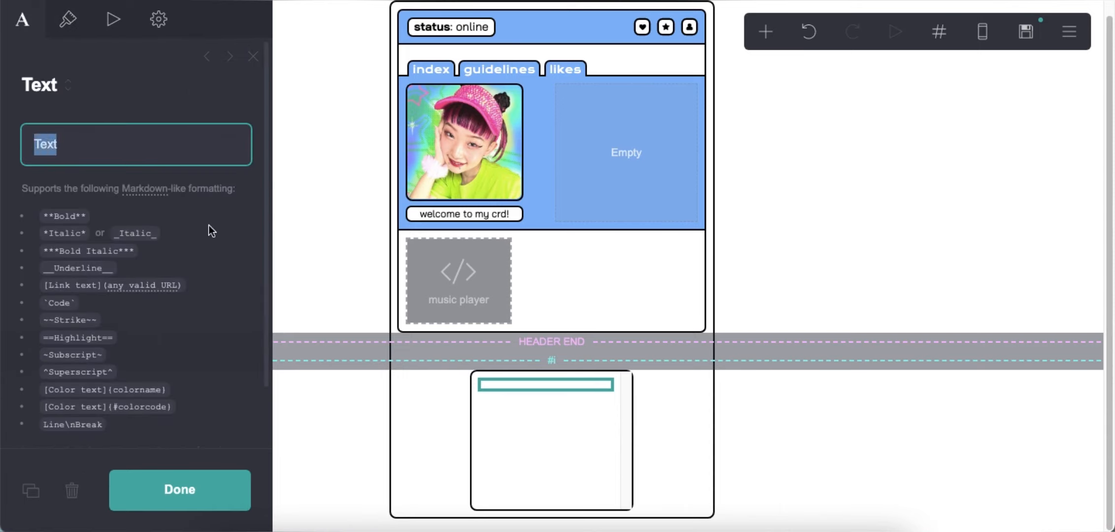
pyautogui.write('about me')
pyautogui.click(196, 124)
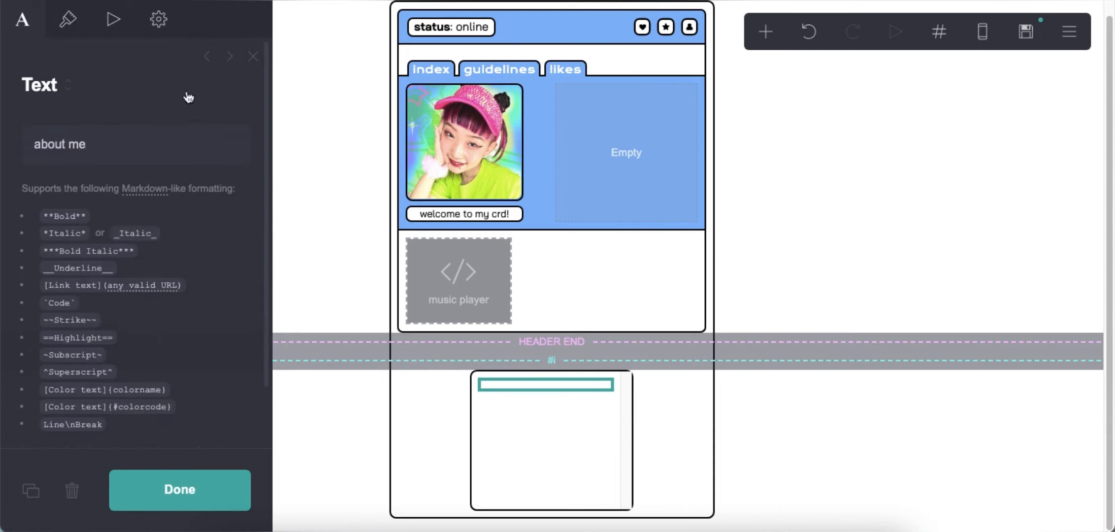
# - Add the custom styles "background: #6AA162;" and "border: 2px solid black;" to the "about me" heading
pyautogui.click(158, 19)
pyautogui.click(109, 272)
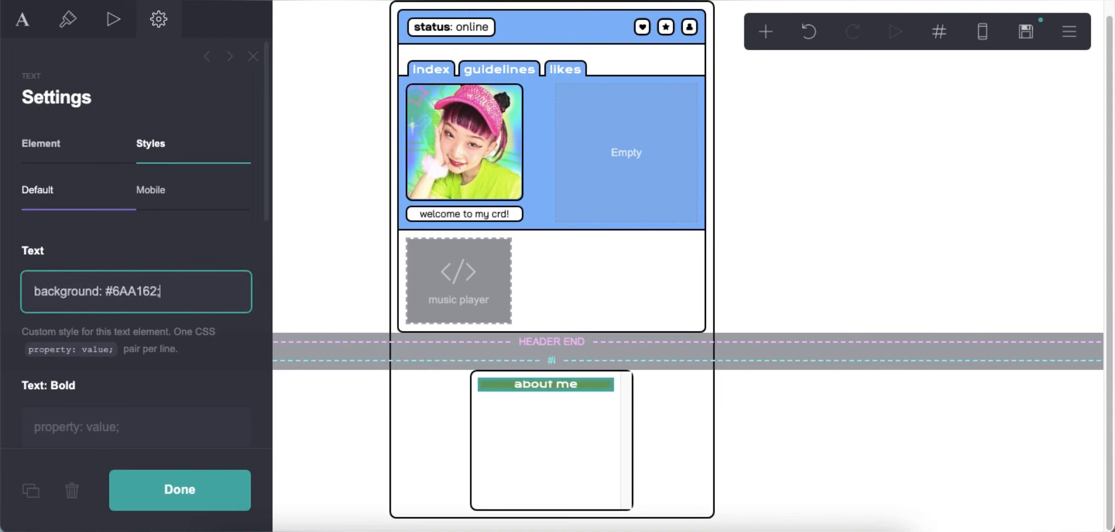
pyautogui.press('Return')
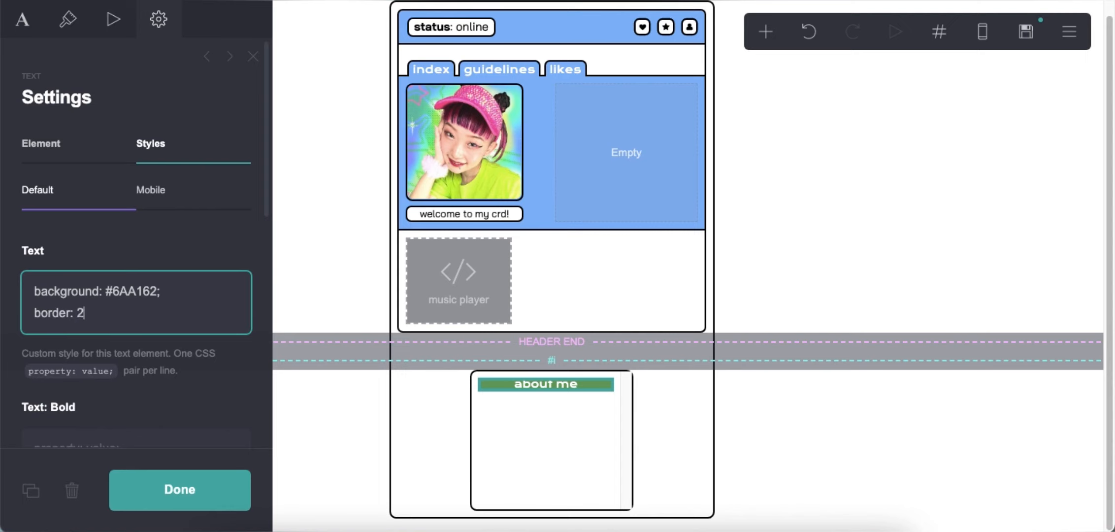
pyautogui.click(550, 430)
# - Add the custom style line "border-radius: 7px;" to the "about me" heading
pyautogui.click(550, 390)
pyautogui.click(197, 309)
pyautogui.press('Return')
pyautogui.write('border-r')
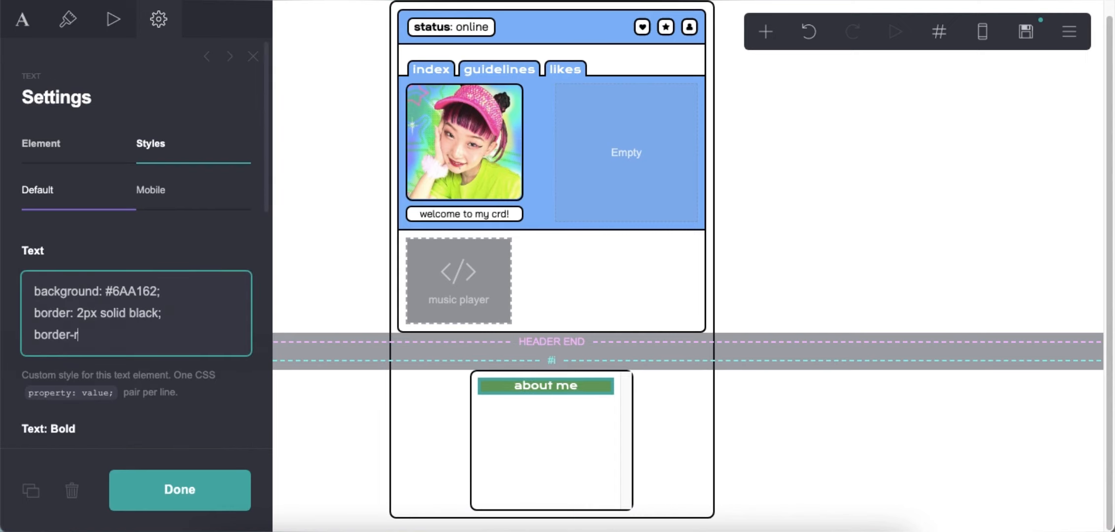
pyautogui.write('x;')
pyautogui.click(544, 450)
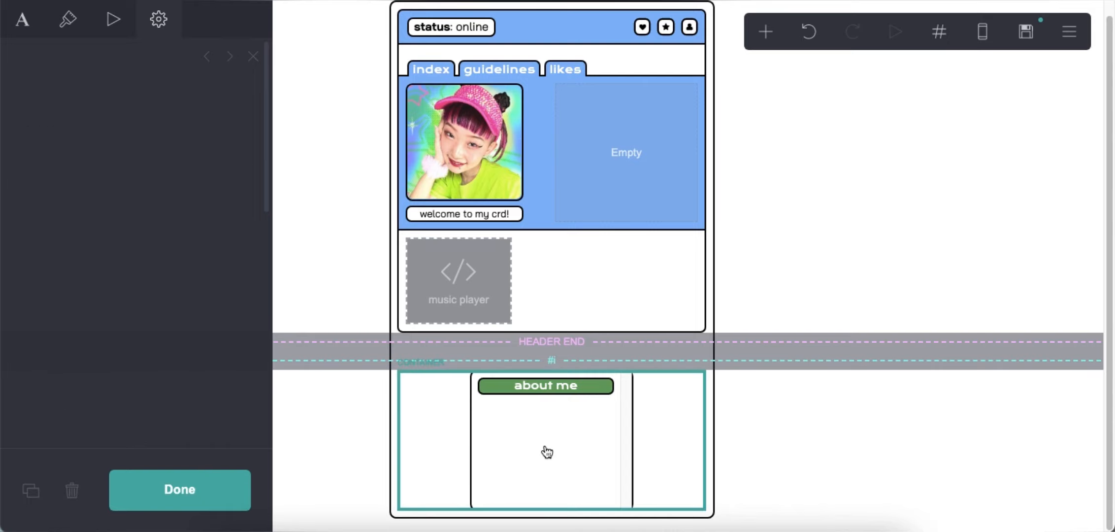
# - Add the custom style line "width: 8em;" to the "about me" heading's default version
pyautogui.click(546, 385)
pyautogui.click(174, 342)
pyautogui.press('Return')
pyautogui.write('width:')
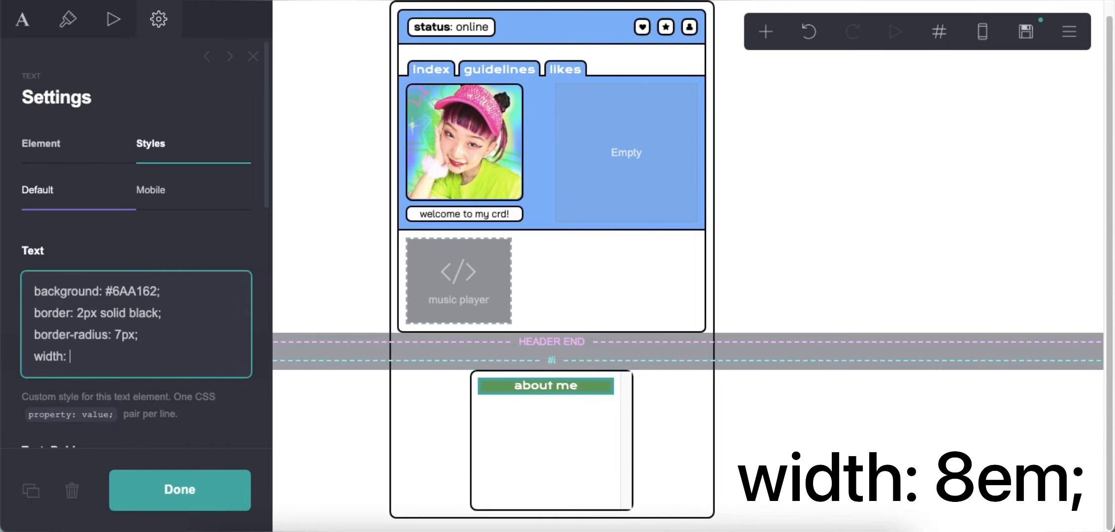
pyautogui.write(' 8em;')
pyautogui.click(571, 453)
# - Set the "about me" heading's mobile custom style to "width: 8em;" in mobile view and return to desktop view
pyautogui.click(542, 390)
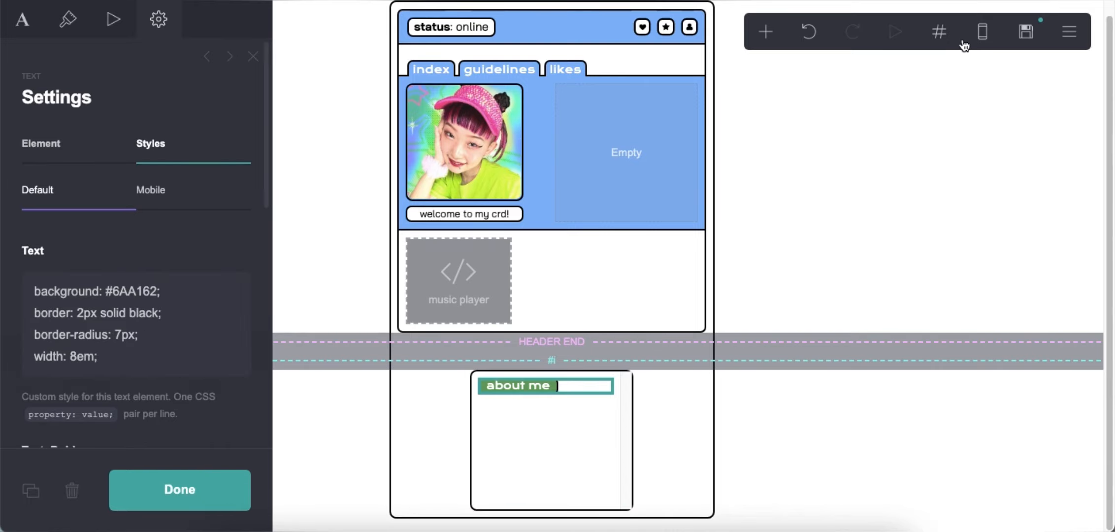
pyautogui.click(981, 32)
pyautogui.click(150, 190)
pyautogui.click(151, 272)
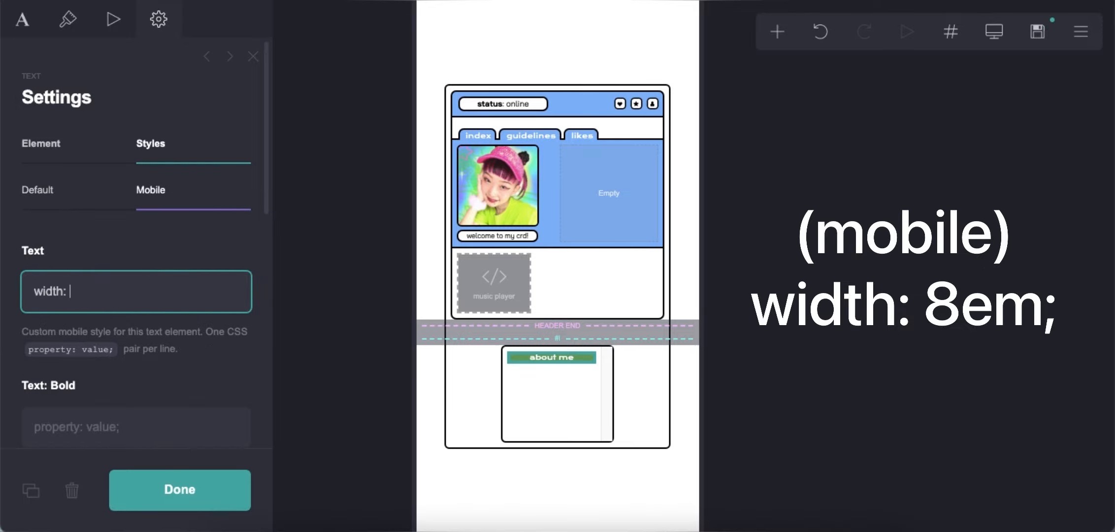
pyautogui.click(517, 418)
pyautogui.click(994, 32)
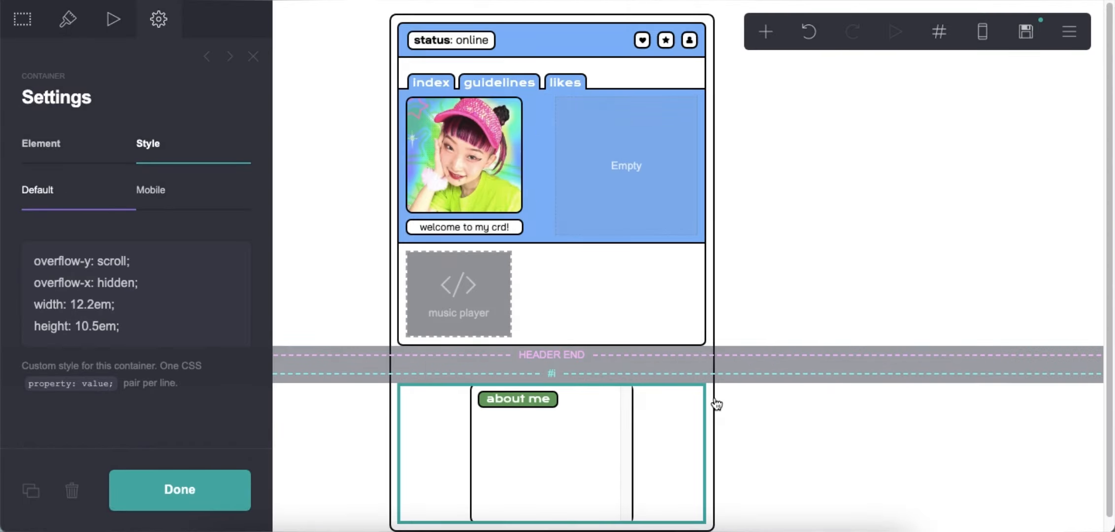
# - Add a second Text element below the "about me" heading and set its font to Bai Jamjuree
pyautogui.click(718, 404)
pyautogui.click(765, 32)
pyautogui.click(582, 88)
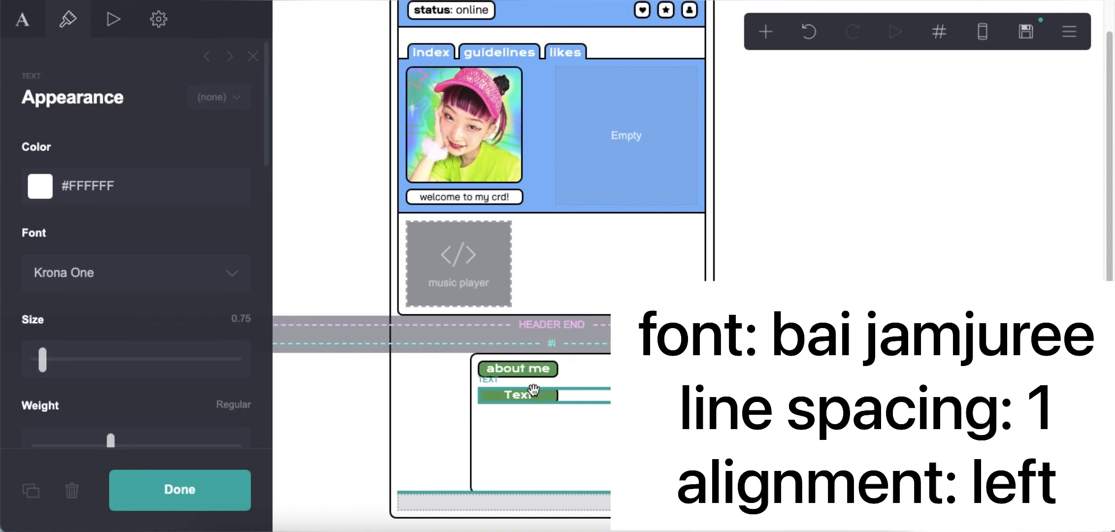
pyautogui.click(142, 266)
pyautogui.scroll(15, 142, 265)
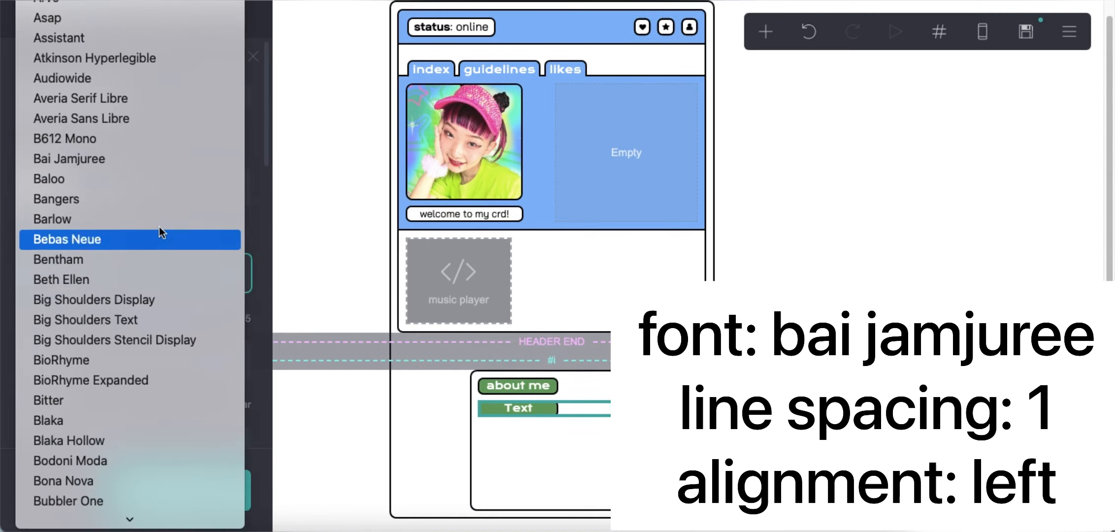
pyautogui.click(134, 165)
# - Set the second text element's line spacing to 1 and its alignment to left
pyautogui.scroll(-6, 167, 349)
pyautogui.click(226, 192)
pyautogui.write('1')
pyautogui.press('Return')
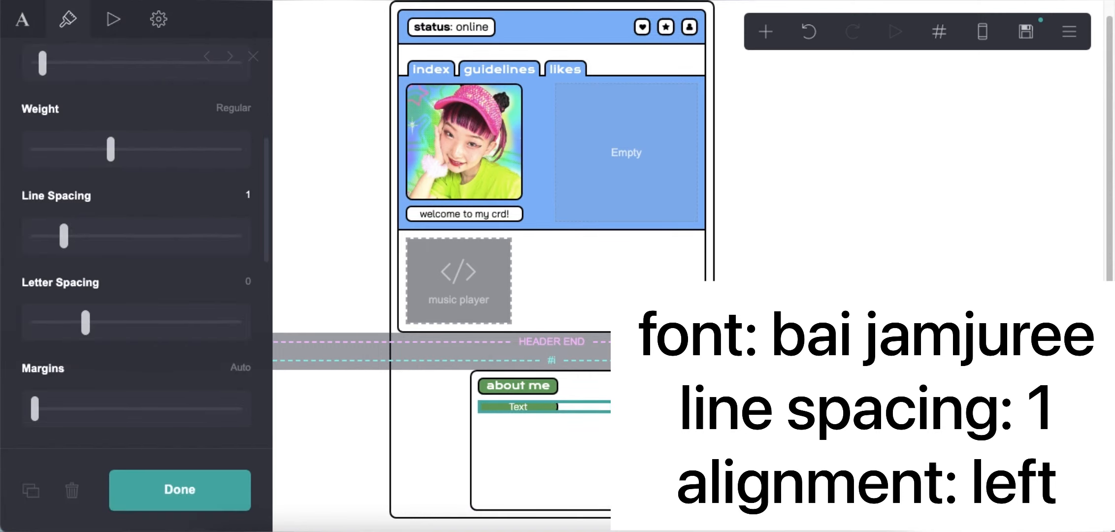
pyautogui.scroll(-2, 161, 265)
pyautogui.scroll(-3, 161, 266)
pyautogui.click(100, 340)
pyautogui.click(138, 302)
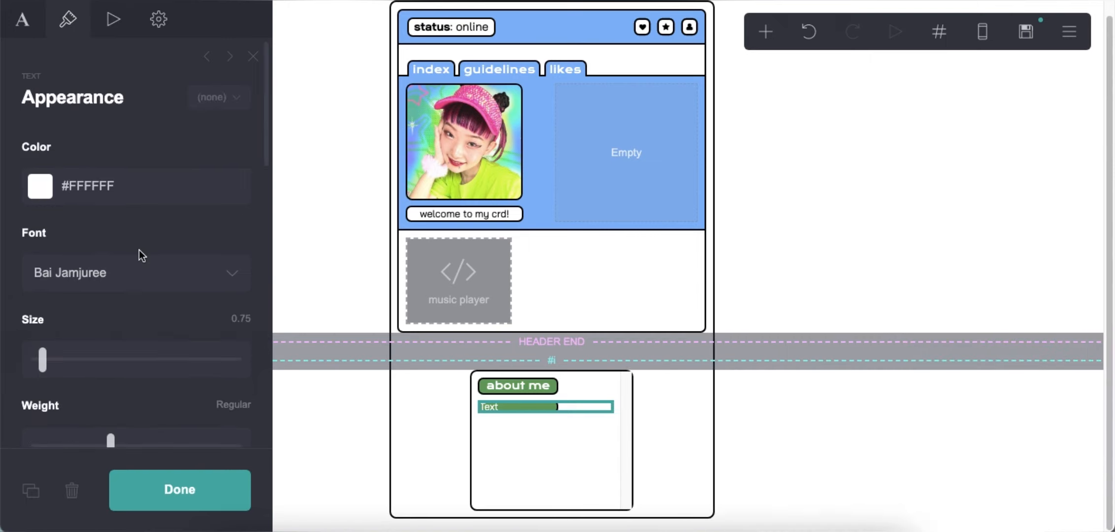
# - Clear the second text element's inherited custom text styles for both the default and mobile versions
pyautogui.click(167, 27)
pyautogui.moveTo(114, 356); pyautogui.dragTo(4, 282)
pyautogui.press('BackSpace')
pyautogui.click(217, 196)
pyautogui.moveTo(123, 291); pyautogui.dragTo(3, 273)
pyautogui.press('BackSpace')
# - Add the custom styles "background: #508EDE;" and "border: 2px solid black;" to the second text element
pyautogui.click(38, 190)
pyautogui.click(97, 298)
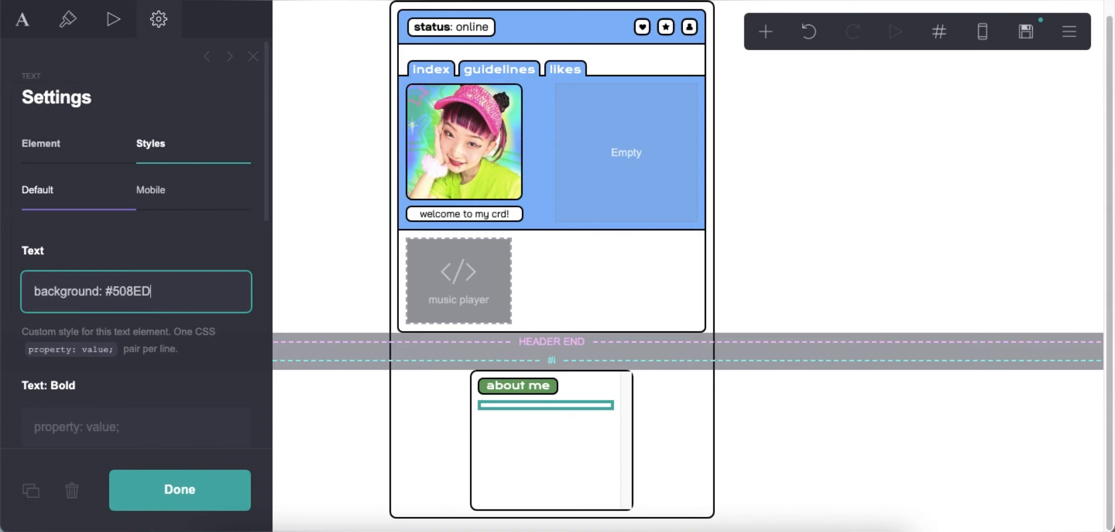
pyautogui.click(566, 417)
pyautogui.click(565, 408)
pyautogui.click(229, 294)
pyautogui.press('Return')
pyautogui.write('border: 2px s')
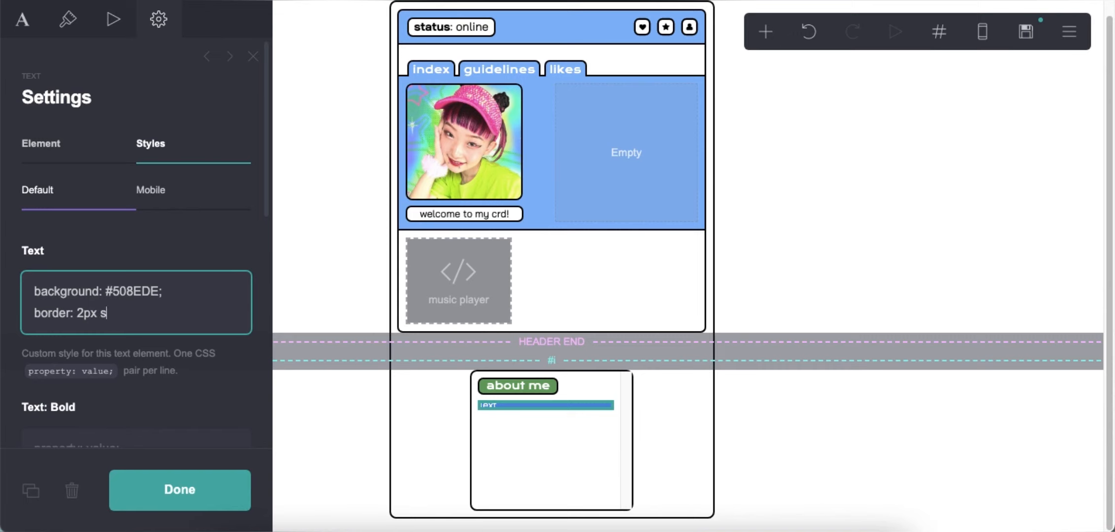
pyautogui.click(590, 421)
# - Add the custom style line "border-radius: 7px;" to the blue text element
pyautogui.click(543, 406)
pyautogui.click(225, 307)
pyautogui.press('Return')
pyautogui.write('border-radius: 7px;')
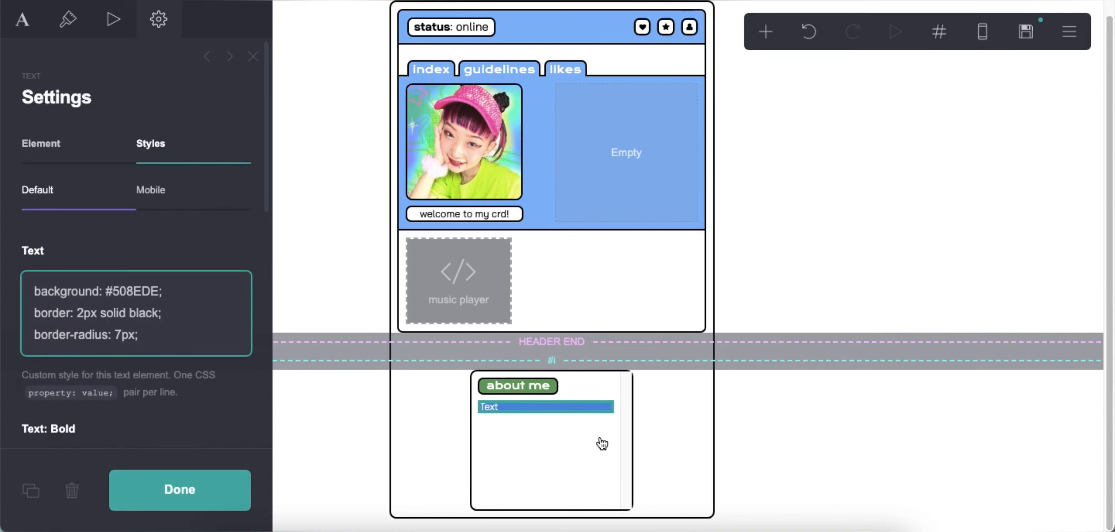
pyautogui.click(602, 444)
# - Add a custom width to the blue text element, trying 10em first and settling on "width: 14.7em;"
pyautogui.click(545, 408)
pyautogui.click(212, 345)
pyautogui.press('Return')
pyautogui.write('width: 10em;')
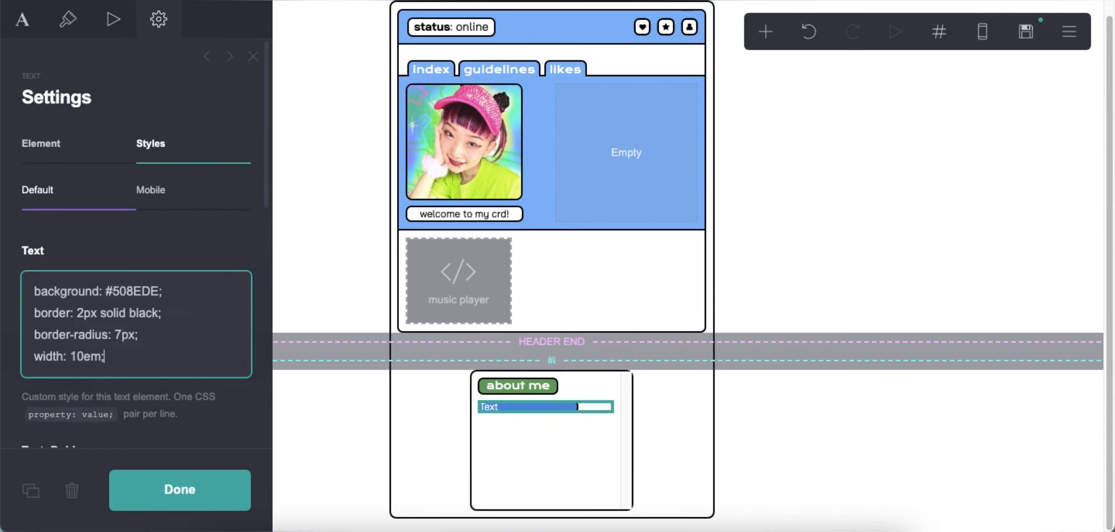
pyautogui.press('Delete')
pyautogui.write('5')
# - Add the custom style line "padding: 5px;" to the blue text element
pyautogui.press('Return')
pyautogui.write('p')
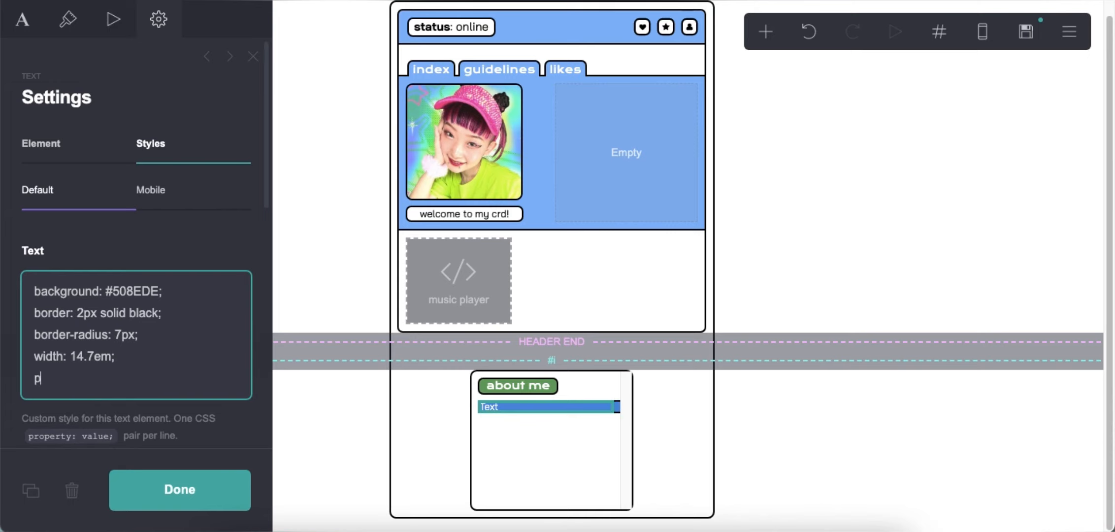
pyautogui.write('adding: 5px;')
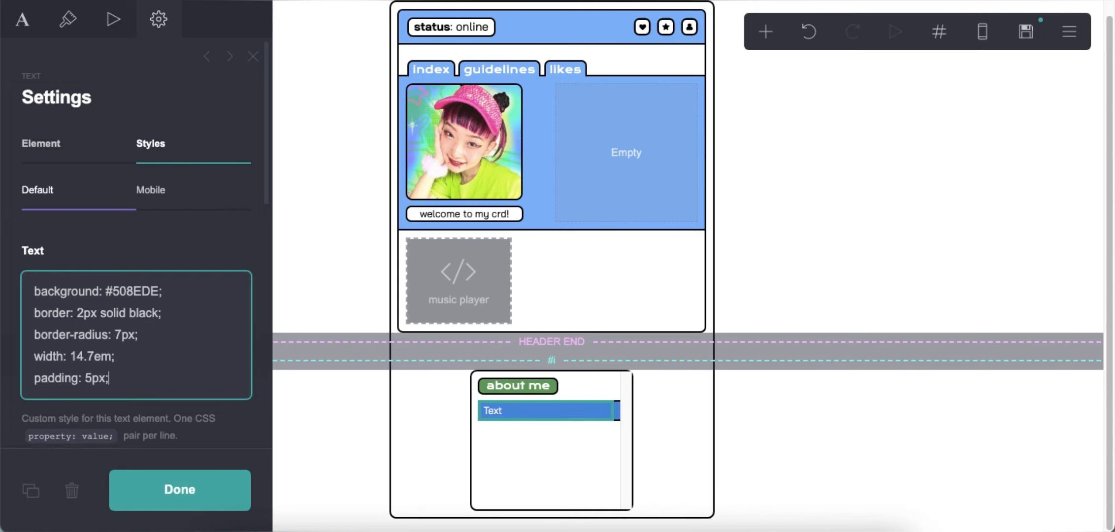
pyautogui.click(552, 450)
# - Fill the blue text box with a "Hi! I'm" greeting, two bolded names and repeated "info" filler long enough to scroll
pyautogui.click(553, 412)
pyautogui.click(30, 31)
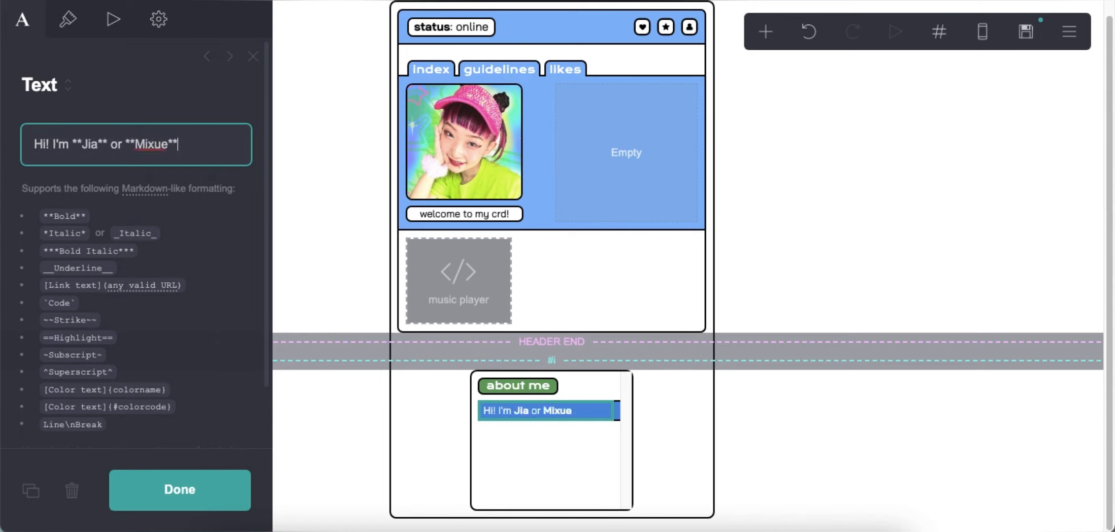
pyautogui.write("Hi! I'm **Jia** or **Mixue**! xinfo info info info info info info info info info info info info info info info info info info info info info info info info info info info info info info info info info info info info info info info info info info info info info info info info info info info info info info info info info info info info info info info")
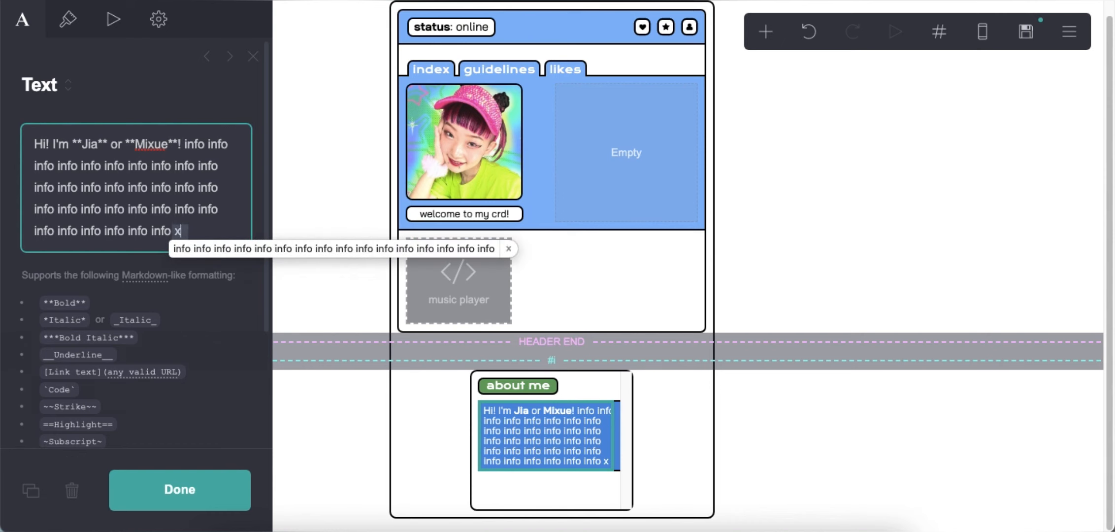
pyautogui.click(648, 416)
pyautogui.scroll(-2, 587, 428)
pyautogui.click(587, 428)
pyautogui.write('in')
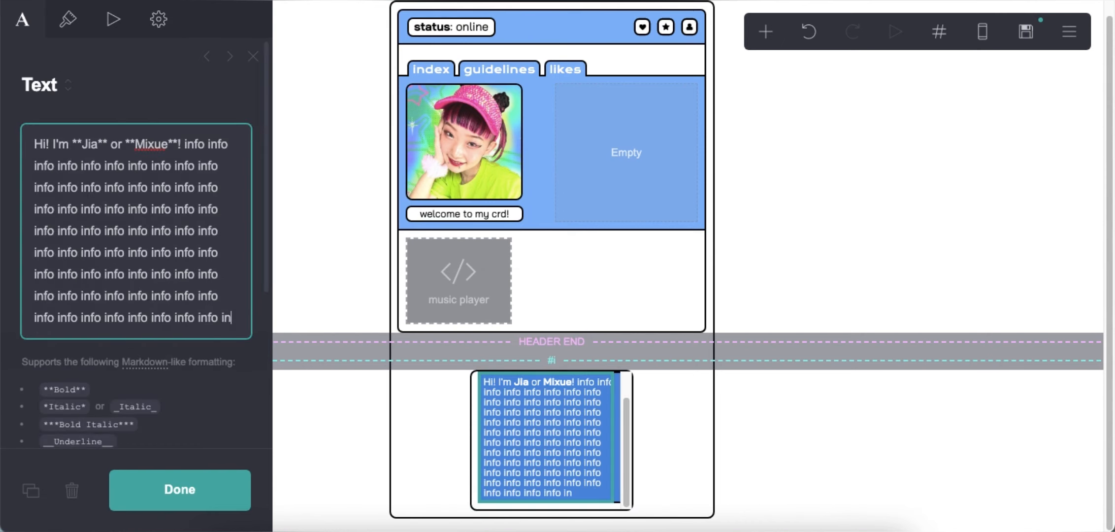
pyautogui.write('fo info')
pyautogui.click(687, 439)
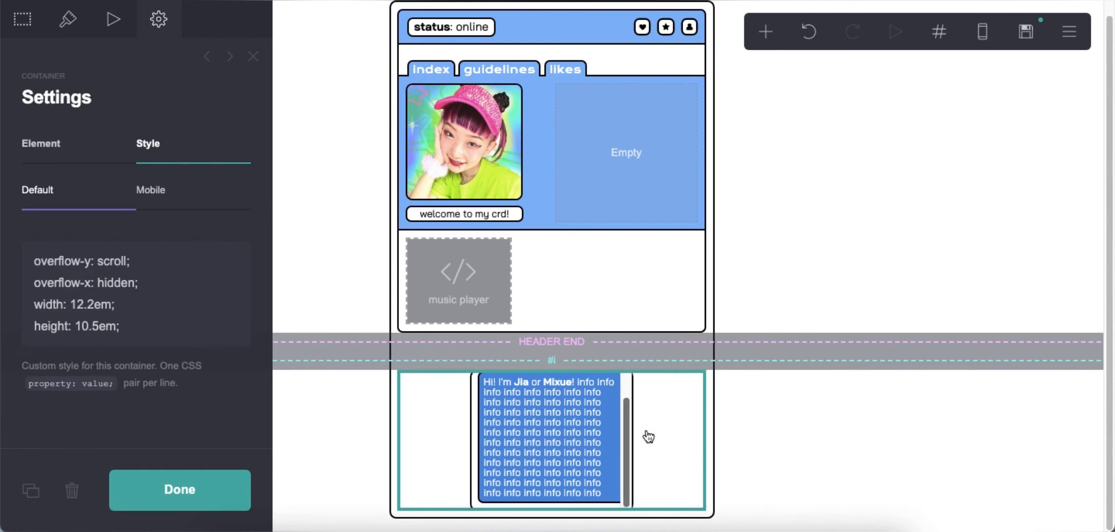
pyautogui.click(799, 396)
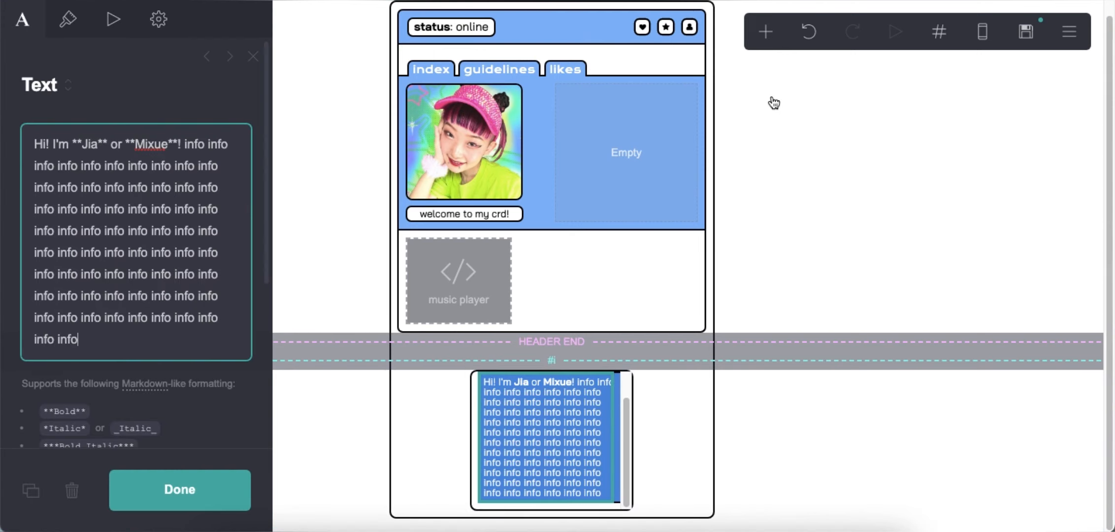
# - Add an Icons element below the blue text box and extend it to five icons
pyautogui.click(765, 32)
pyautogui.click(704, 193)
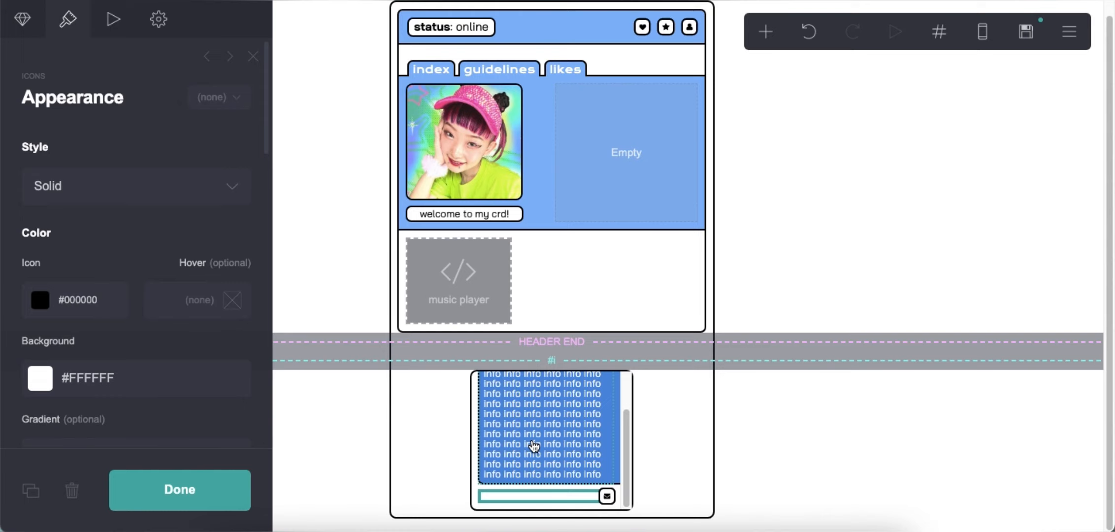
pyautogui.click(40, 48)
pyautogui.click(84, 210)
pyautogui.click(101, 231)
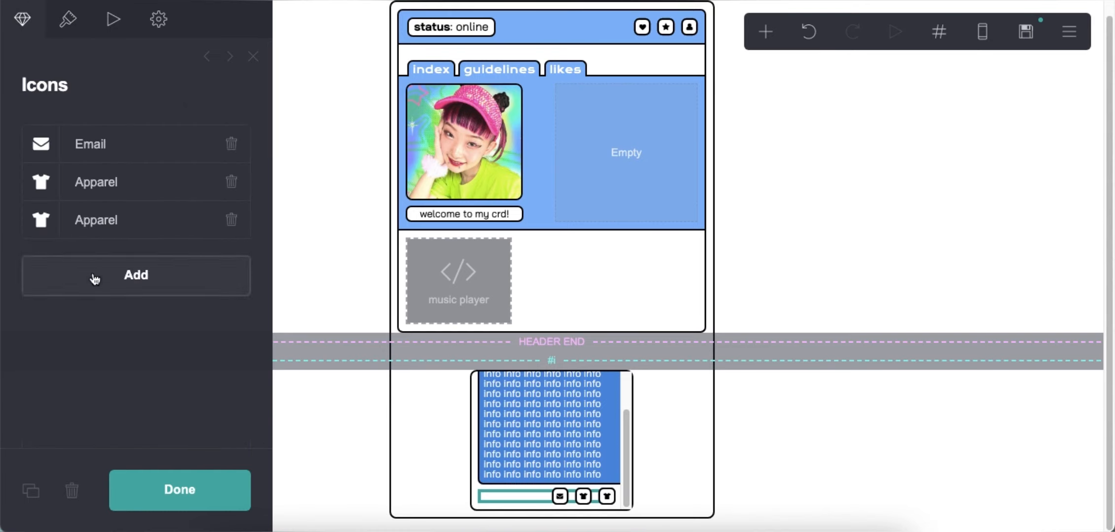
pyautogui.click(95, 275)
pyautogui.click(99, 313)
pyautogui.click(82, 143)
pyautogui.click(111, 231)
pyautogui.scroll(10, 122, 325)
pyautogui.scroll(-20, 122, 324)
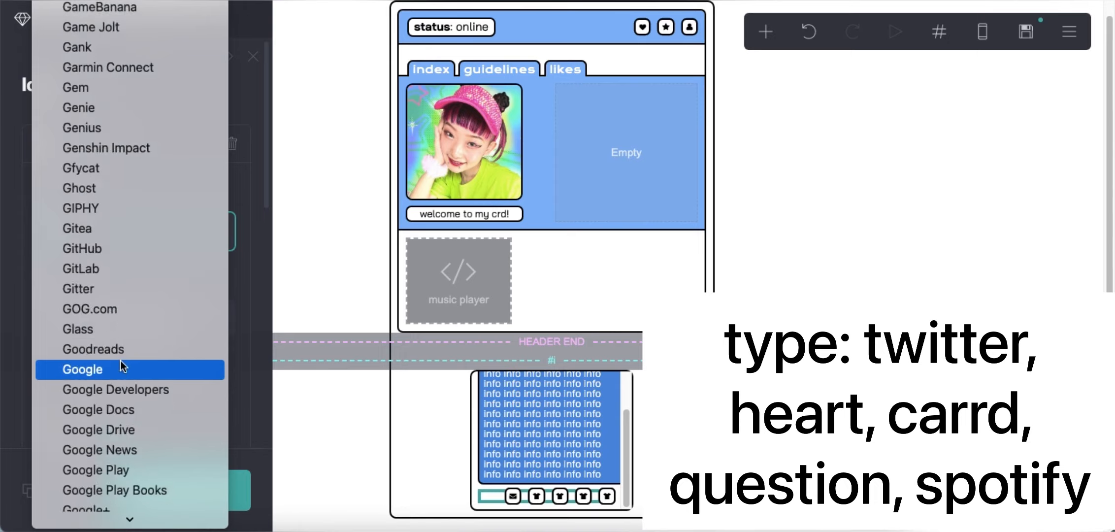
pyautogui.scroll(-20, 121, 361)
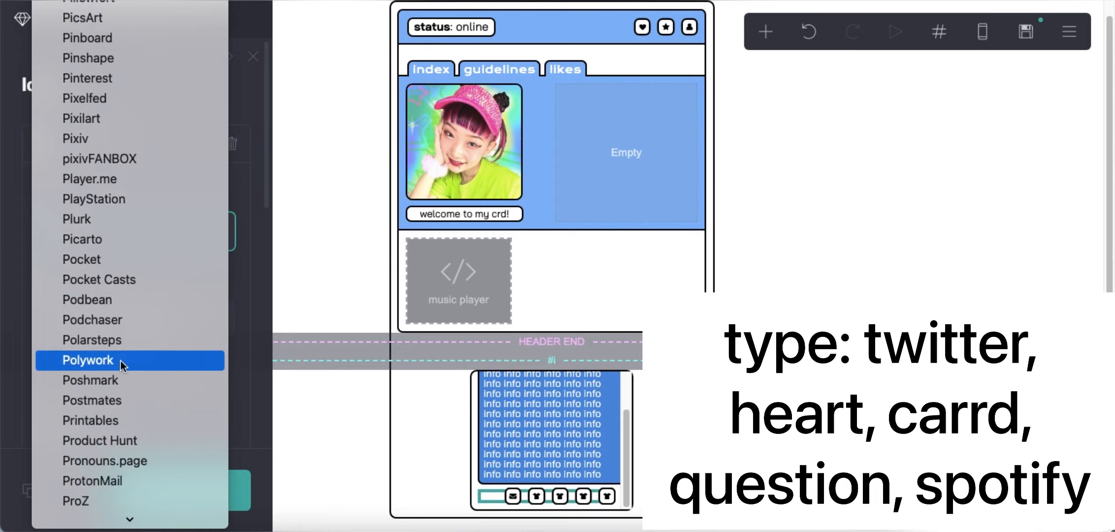
pyautogui.scroll(-20, 120, 367)
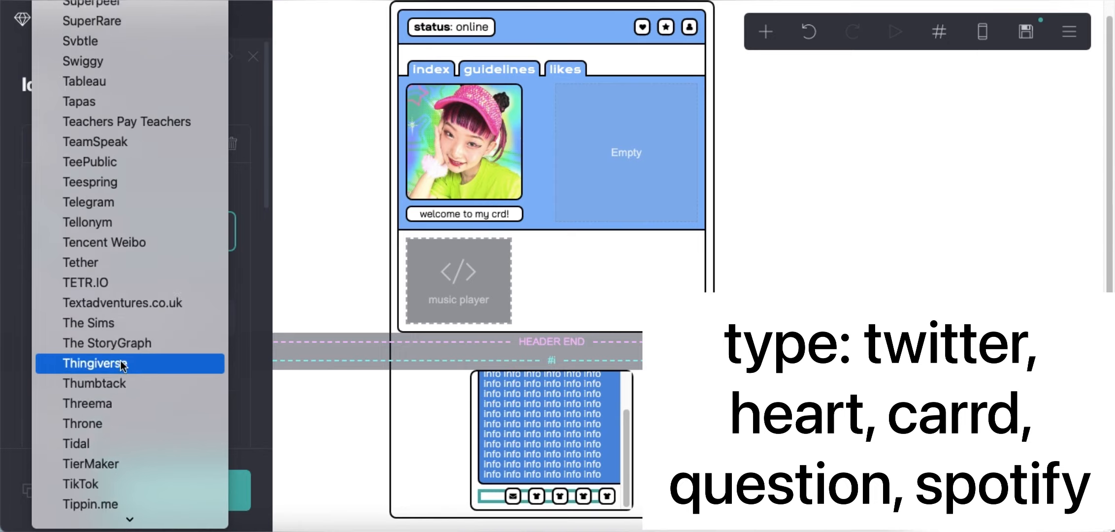
pyautogui.scroll(-10, 120, 362)
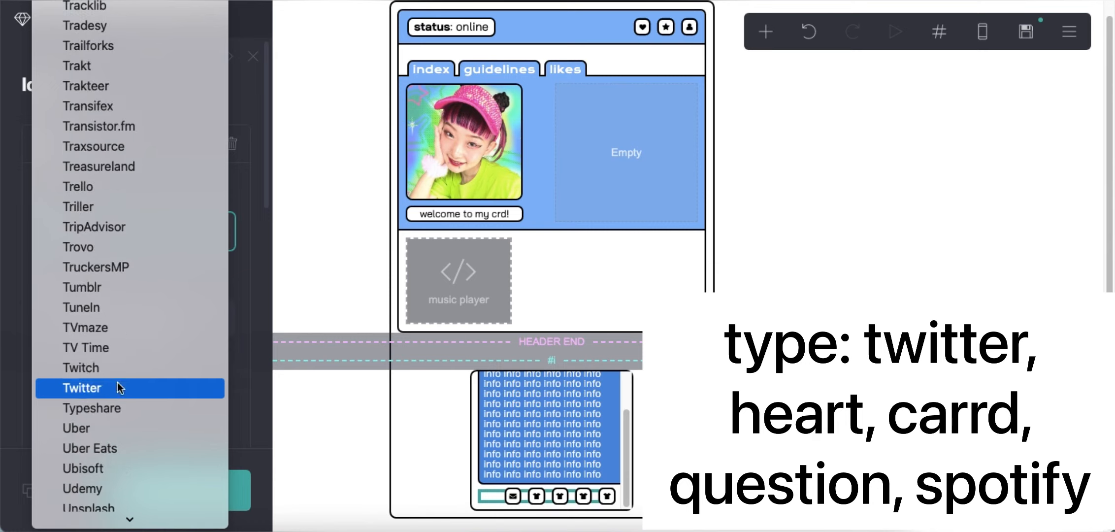
pyautogui.click(120, 386)
pyautogui.write('twitter.com')
pyautogui.press('Return')
pyautogui.click(136, 152)
pyautogui.click(131, 187)
pyautogui.click(126, 275)
pyautogui.scroll(-10, 123, 382)
pyautogui.scroll(5, 118, 425)
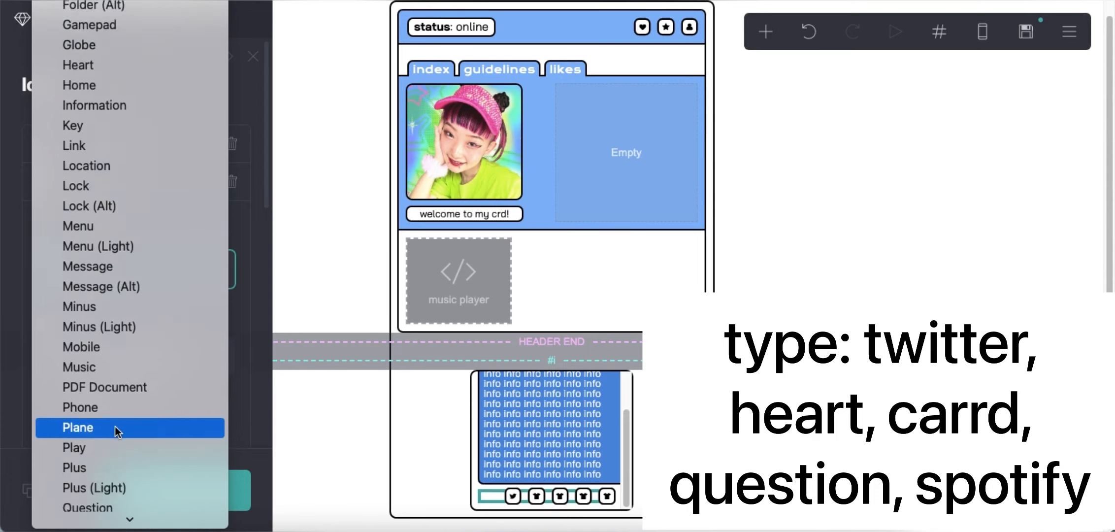
pyautogui.click(123, 308)
pyautogui.click(91, 355)
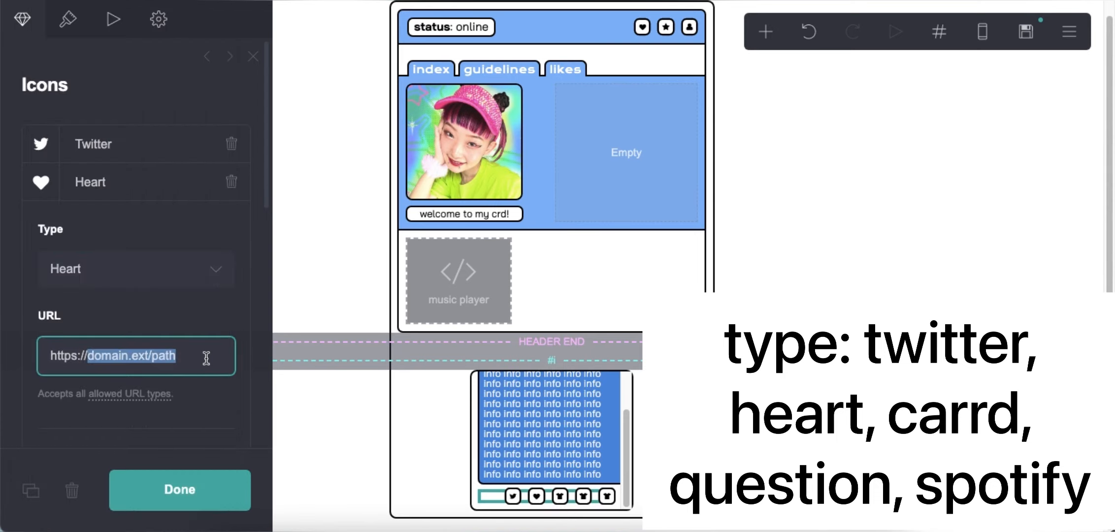
pyautogui.press('BackSpace')
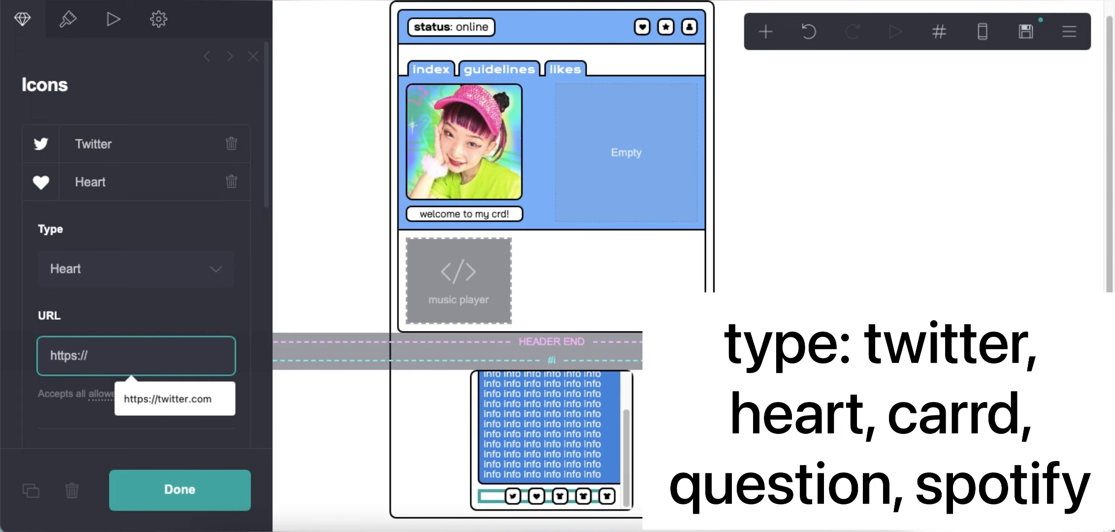
pyautogui.write('weheartit.com')
pyautogui.click(130, 185)
pyautogui.click(130, 220)
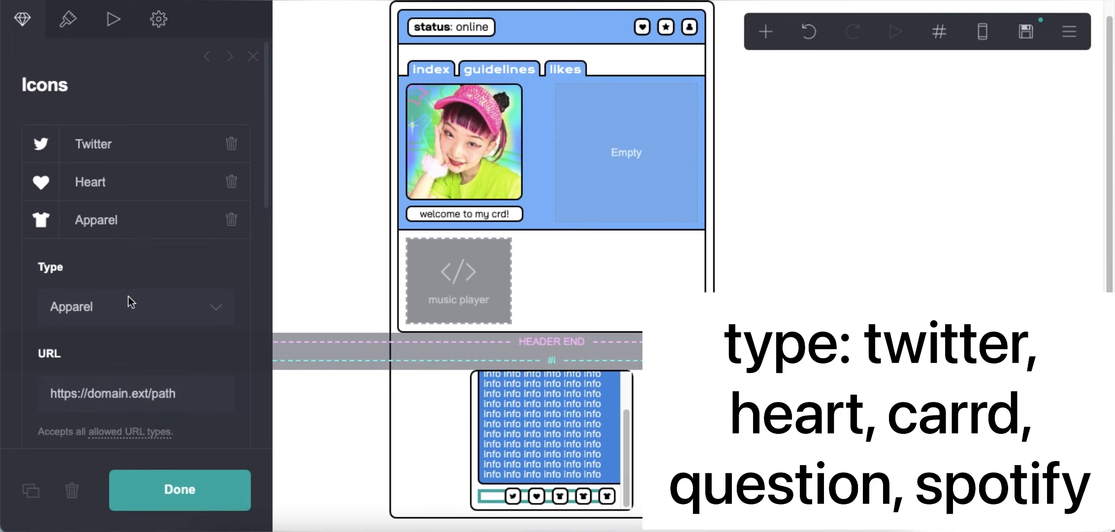
pyautogui.click(125, 304)
pyautogui.scroll(-20, 126, 304)
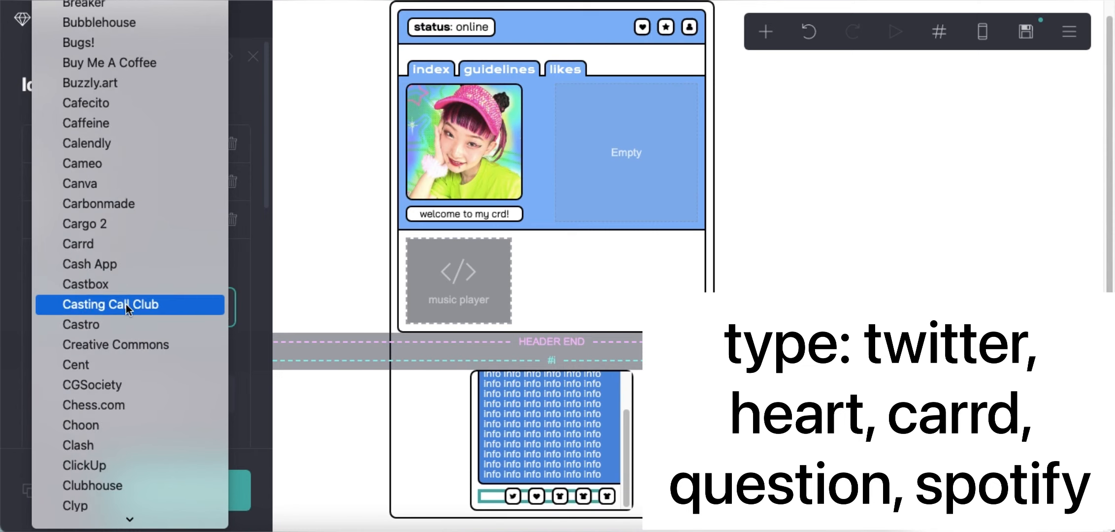
pyautogui.click(103, 244)
pyautogui.click(215, 395)
pyautogui.write('car')
pyautogui.click(159, 254)
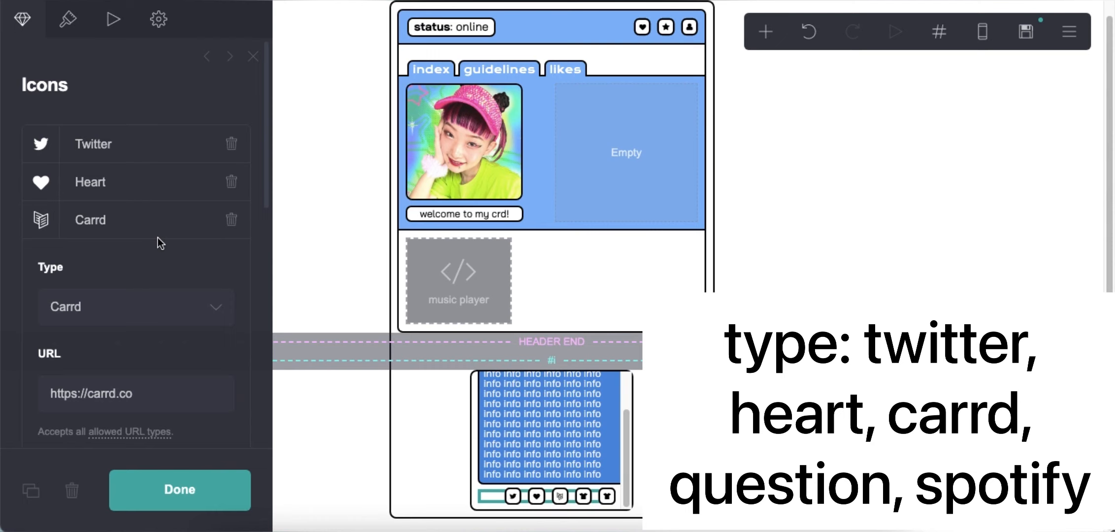
pyautogui.click(152, 221)
pyautogui.click(143, 260)
pyautogui.click(137, 353)
pyautogui.scroll(-10, 138, 353)
pyautogui.scroll(-10, 137, 354)
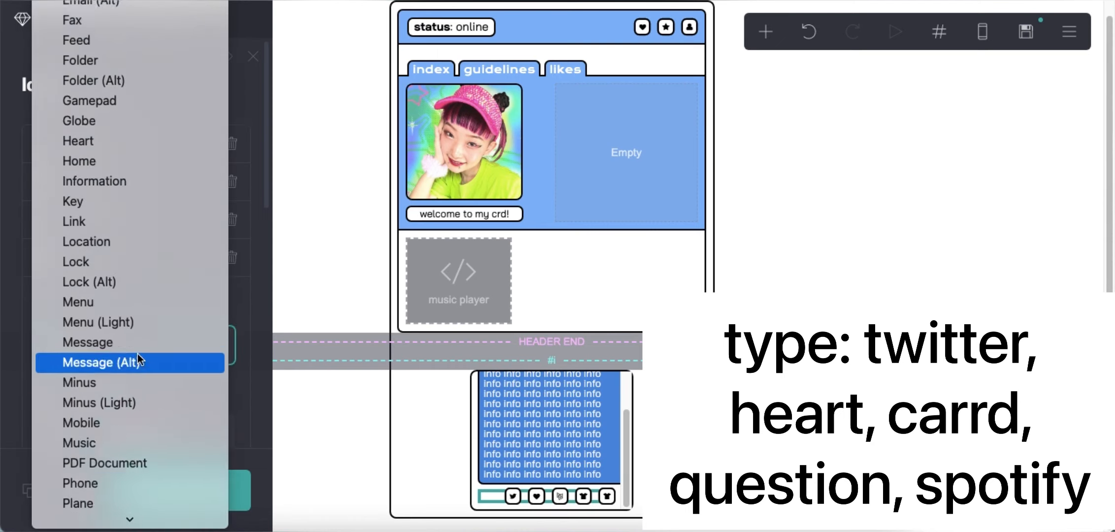
pyautogui.click(138, 353)
pyautogui.click(125, 417)
pyautogui.moveTo(83, 289); pyautogui.dragTo(217, 289)
pyautogui.write('retrospring.net')
pyautogui.press('Tab')
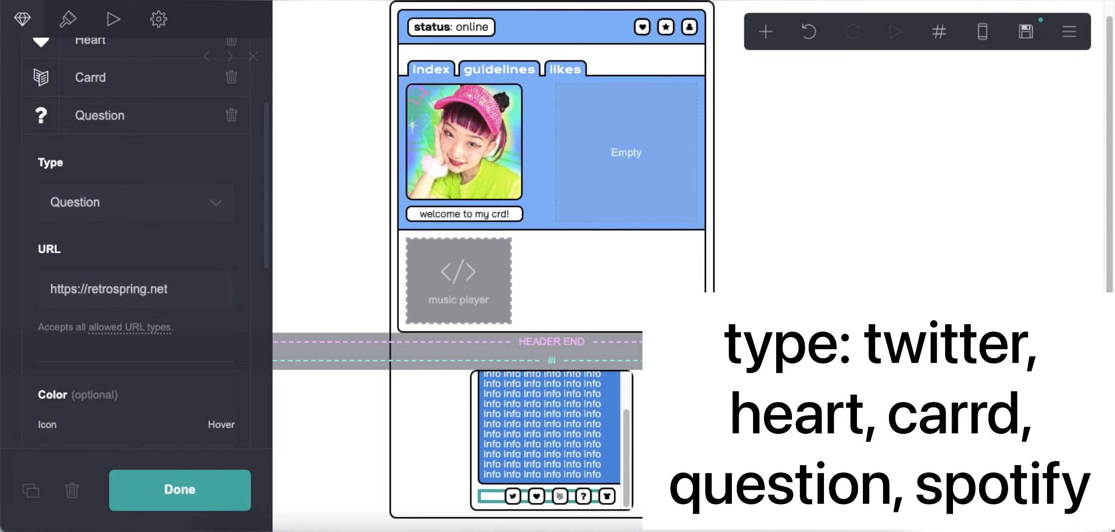
pyautogui.click(121, 118)
pyautogui.click(140, 306)
pyautogui.click(137, 375)
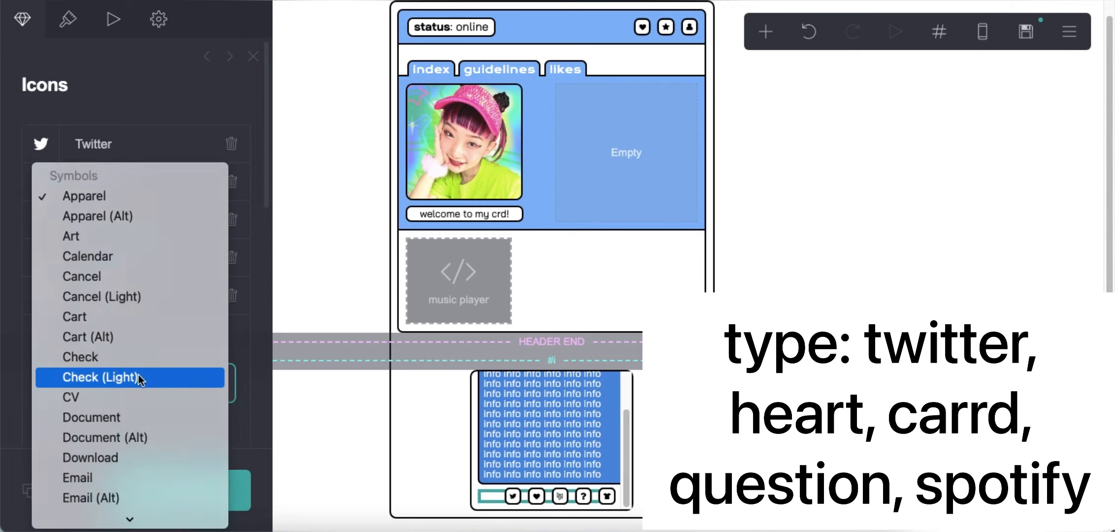
pyautogui.scroll(-20, 138, 375)
pyautogui.scroll(-20, 137, 374)
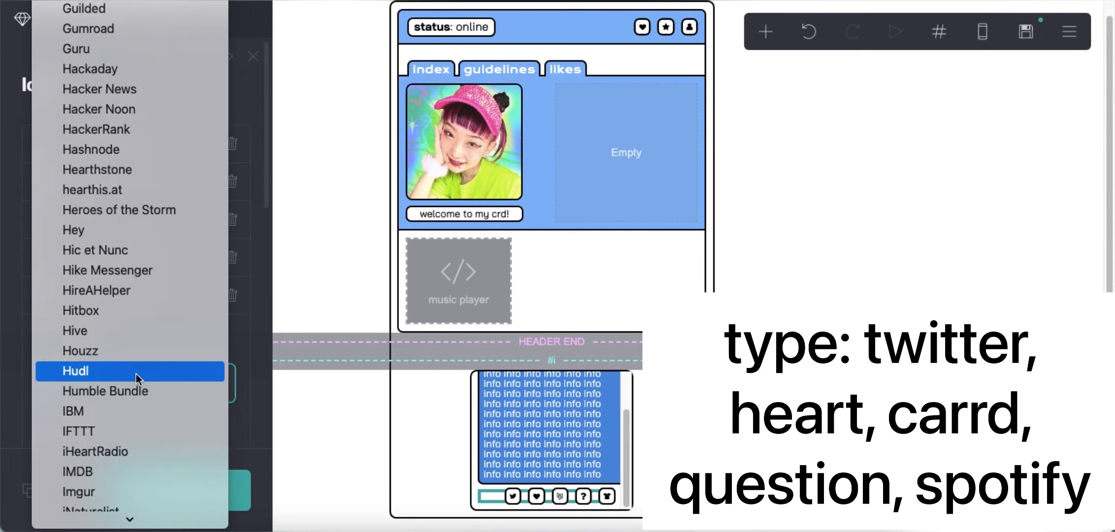
pyautogui.scroll(-20, 135, 374)
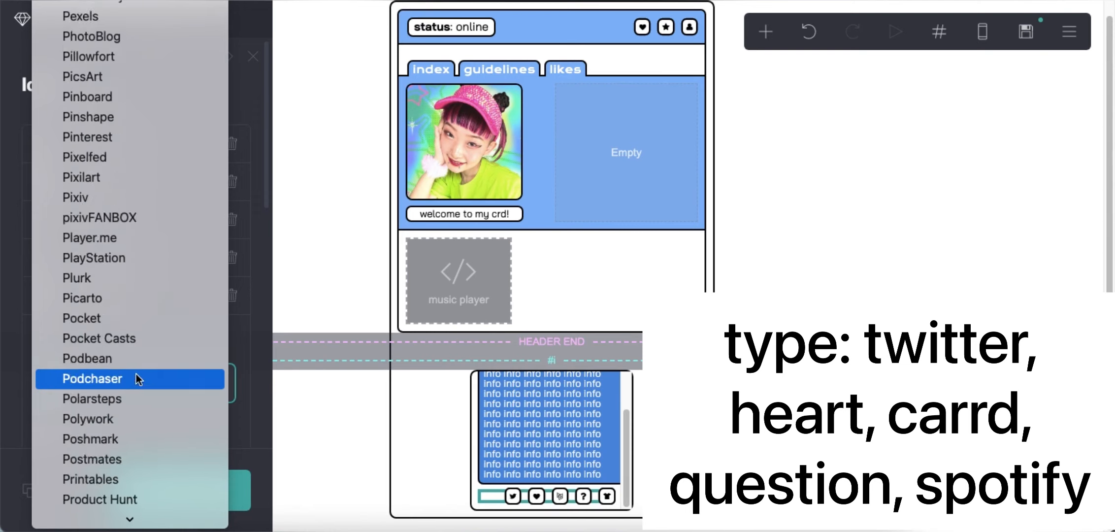
pyautogui.scroll(-12, 111, 394)
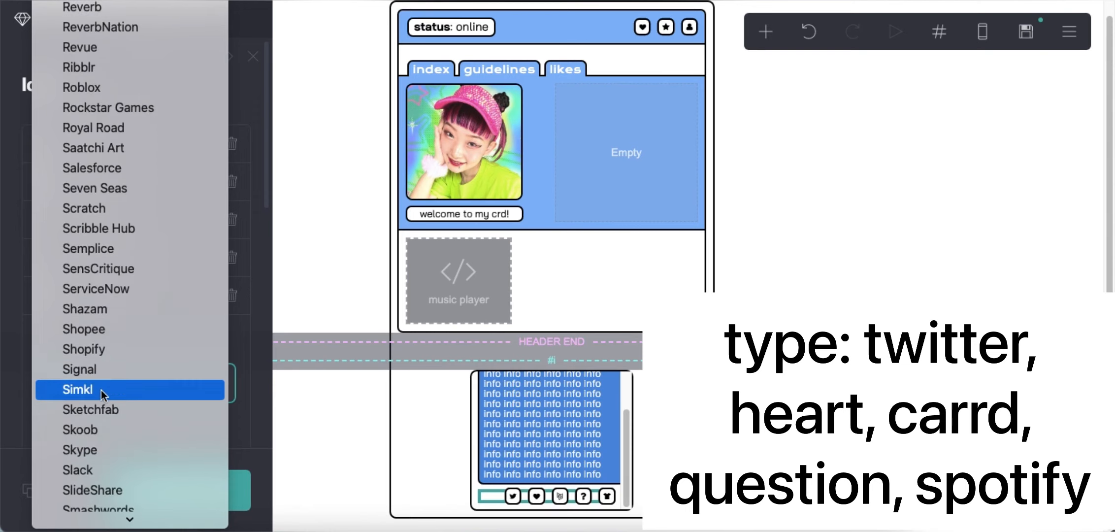
pyautogui.scroll(-2, 124, 360)
pyautogui.click(142, 415)
pyautogui.click(219, 359)
pyautogui.write('spotify.com')
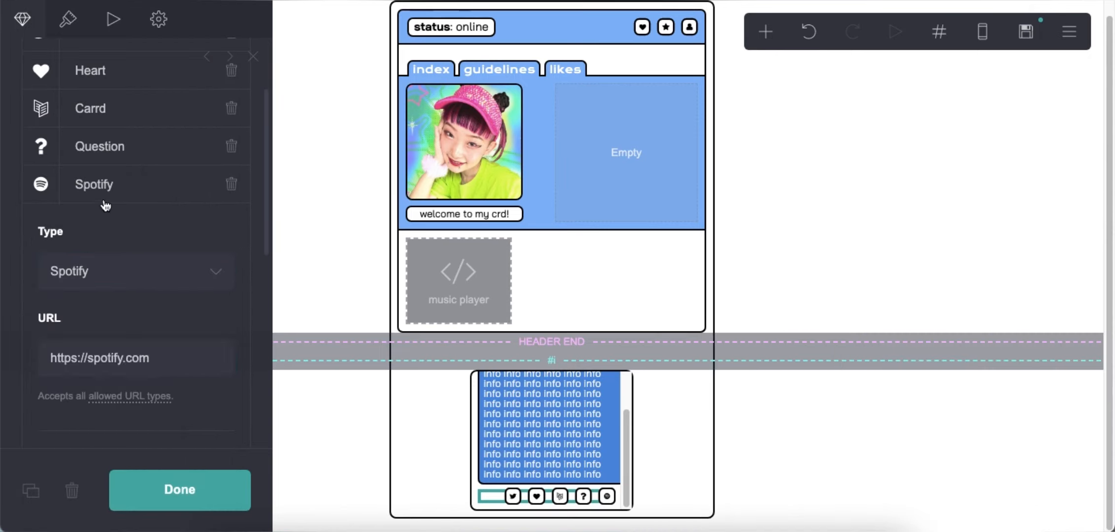
pyautogui.click(105, 201)
# - Set the background colour of the about-me icons to #BFD4BC
pyautogui.click(74, 31)
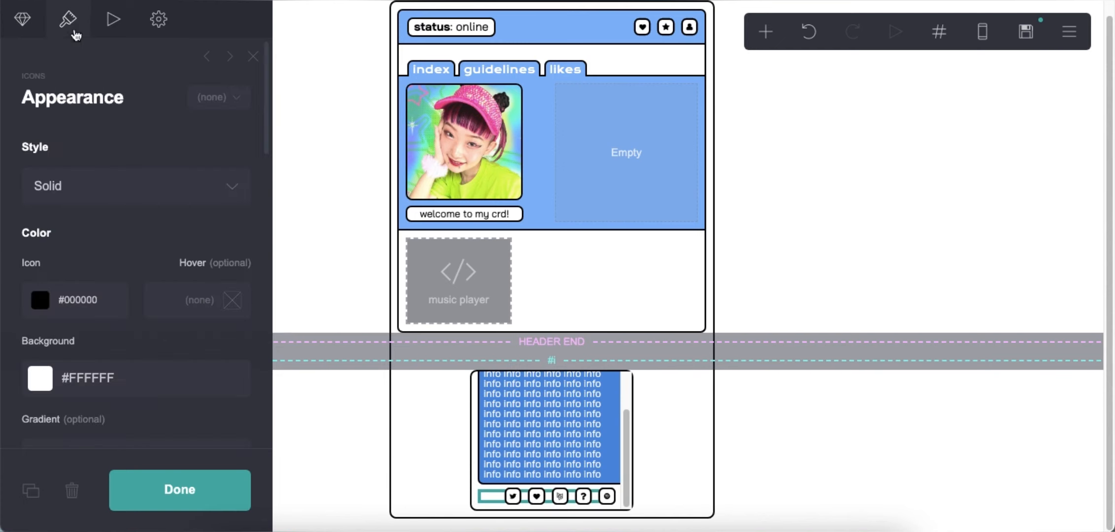
pyautogui.scroll(-1, 96, 278)
pyautogui.scroll(-1, 117, 311)
pyautogui.click(142, 302)
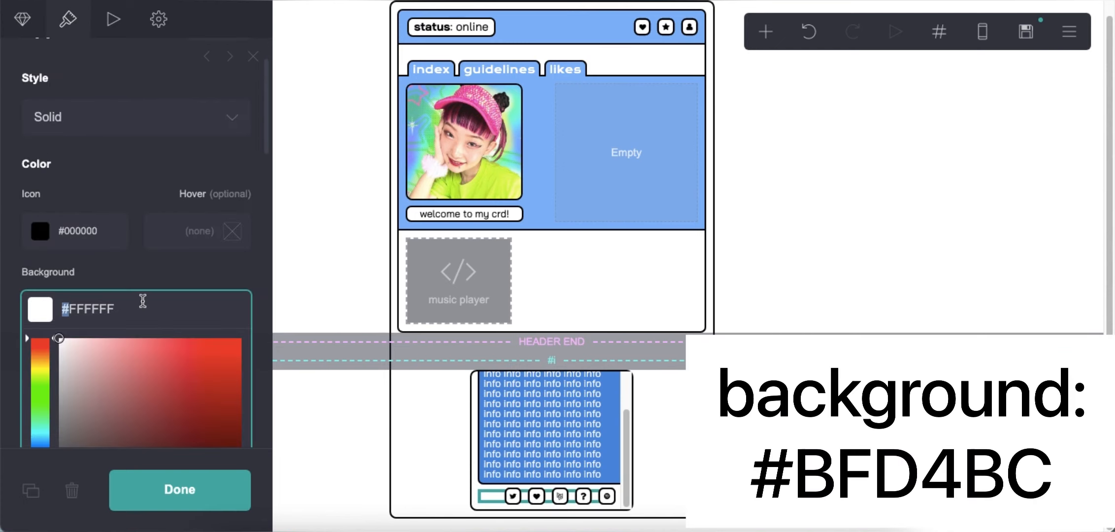
pyautogui.write('#BFD4BC')
pyautogui.press('Return')
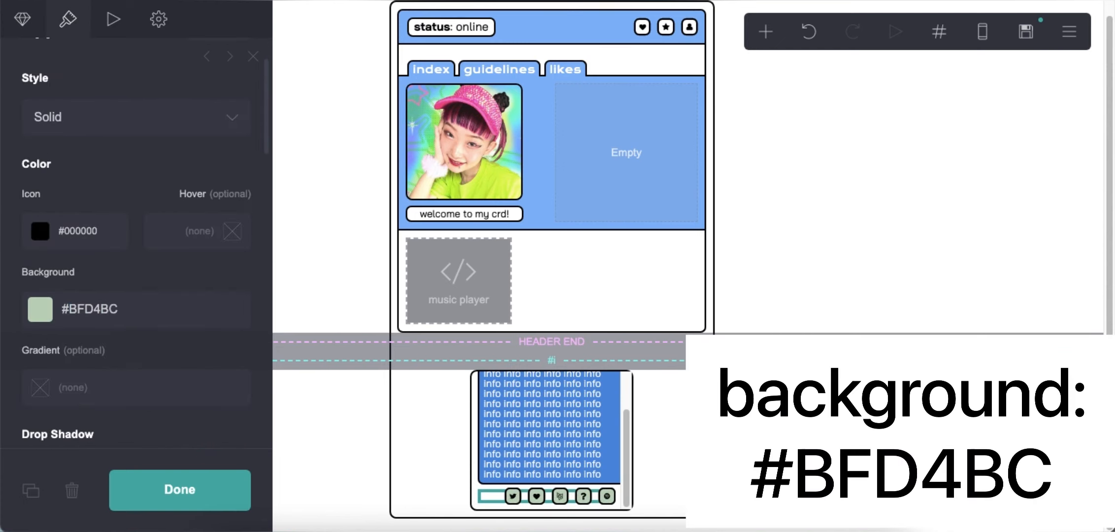
# - Set the about-me icons to size 0.625, Circle shape and left alignment
pyautogui.scroll(-3, 134, 364)
pyautogui.scroll(-5, 138, 367)
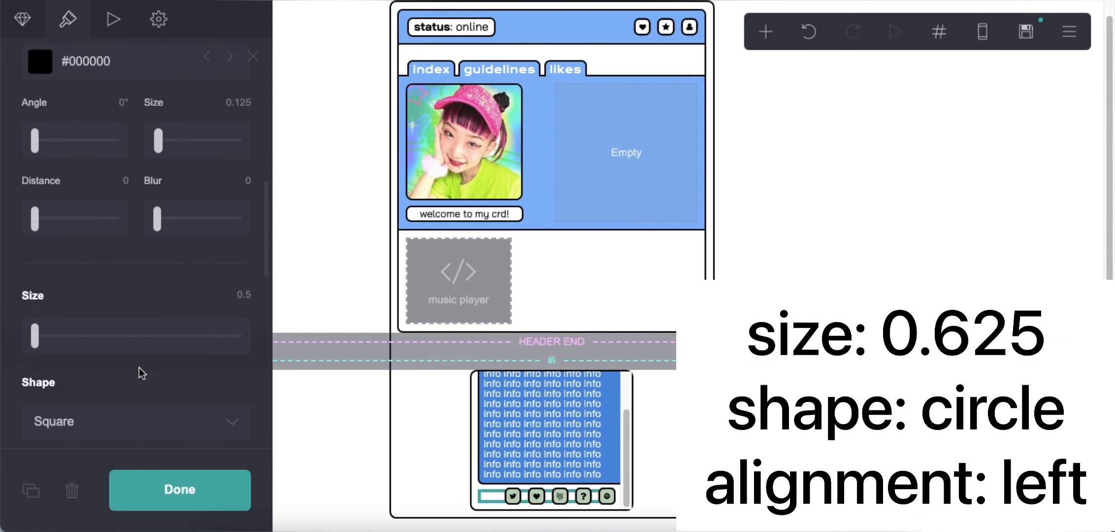
pyautogui.write('.625')
pyautogui.press('Return')
pyautogui.scroll(-1, 140, 352)
pyautogui.click(104, 367)
pyautogui.click(131, 337)
pyautogui.scroll(-10, 167, 382)
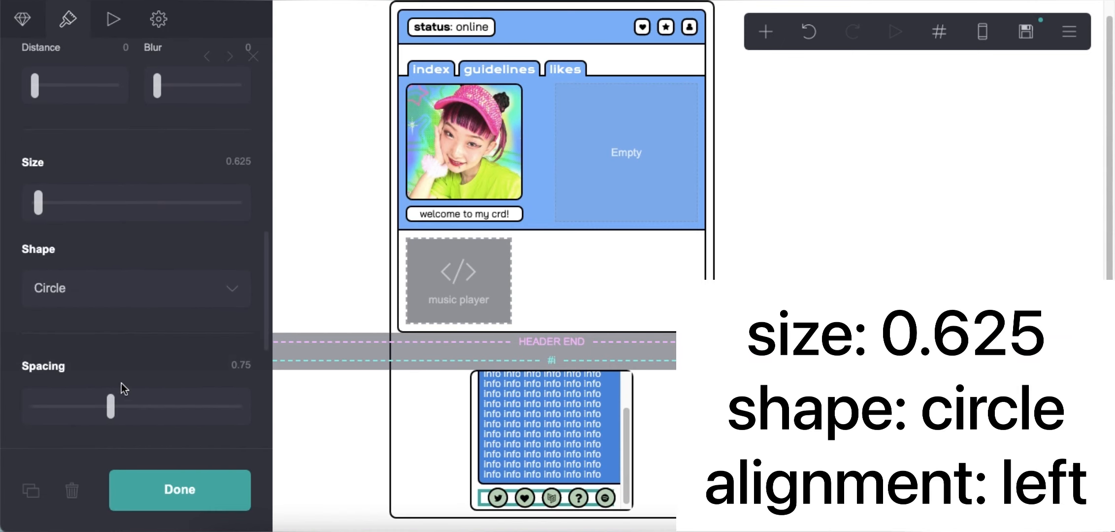
pyautogui.click(121, 311)
pyautogui.click(115, 273)
pyautogui.click(535, 428)
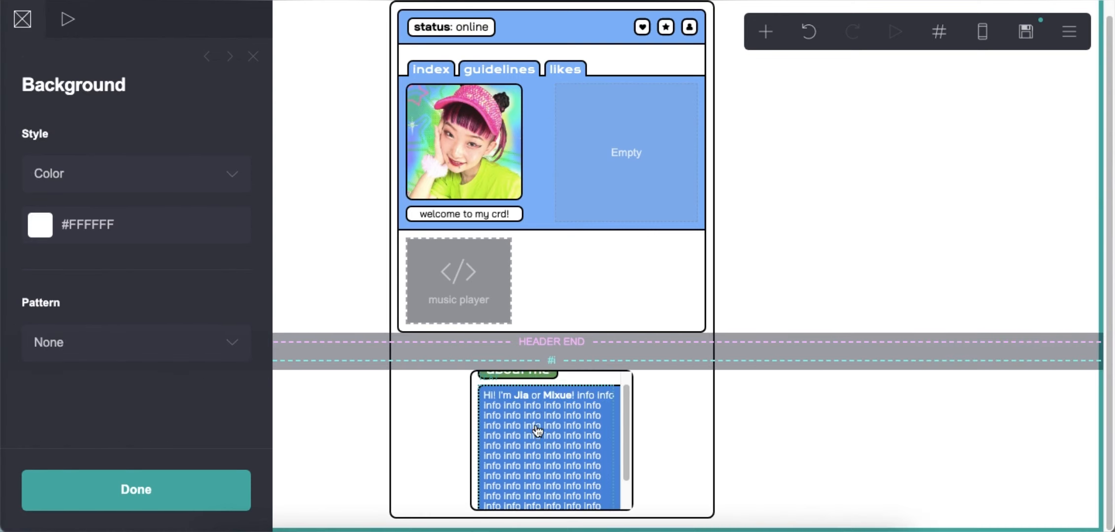
# - Add "position: absolute;" and "bottom: 2.5em;" to the custom style of the about-me container
pyautogui.scroll(5, 592, 428)
pyautogui.click(625, 393)
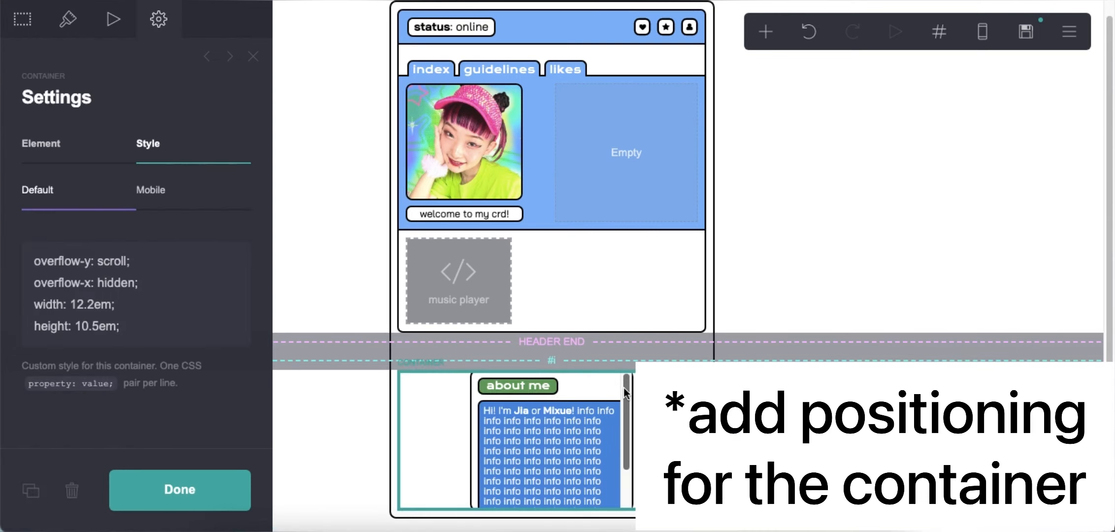
pyautogui.click(142, 333)
pyautogui.press('Return')
pyautogui.write('position: absolute;')
pyautogui.press('Return')
pyautogui.write('bottom: 2.5em;')
pyautogui.press('Left')
pyautogui.press('Left')
pyautogui.press('Left')
pyautogui.write('.5')
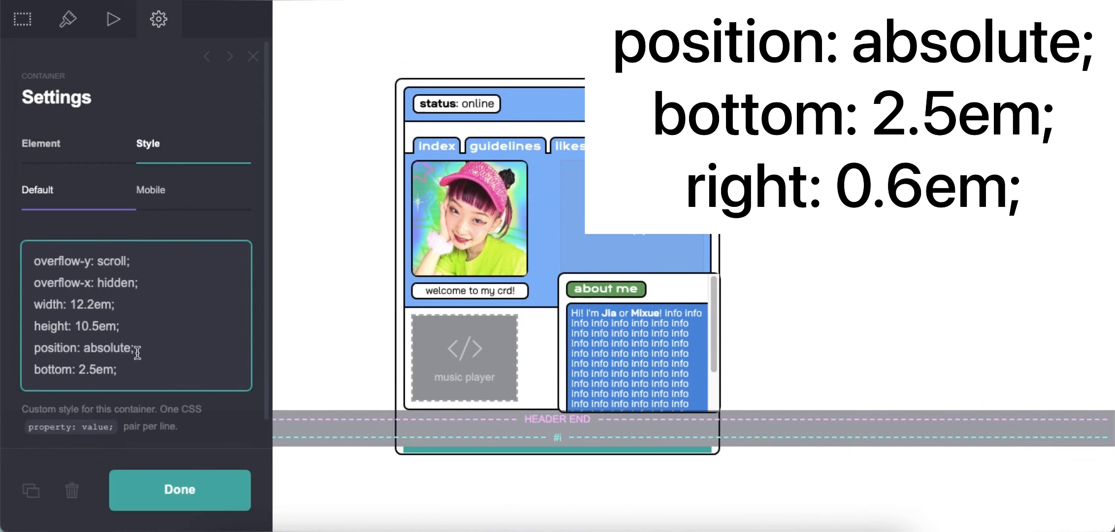
# - Add the line "right: 0.6em;" to the about-me container's custom style
pyautogui.click(135, 376)
pyautogui.press('Return')
pyautogui.write('right: 0.5em;')
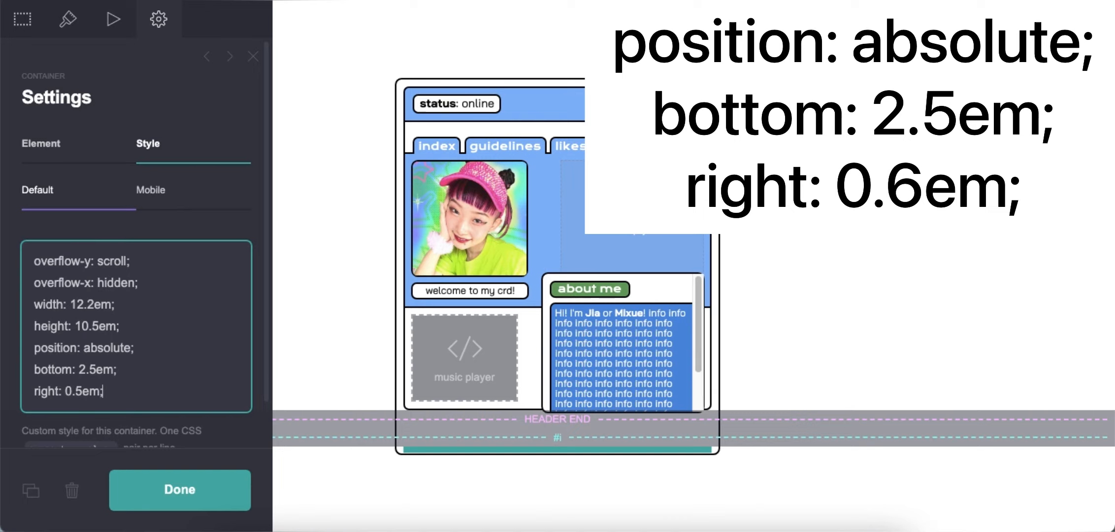
pyautogui.press('BackSpace')
pyautogui.write('6')
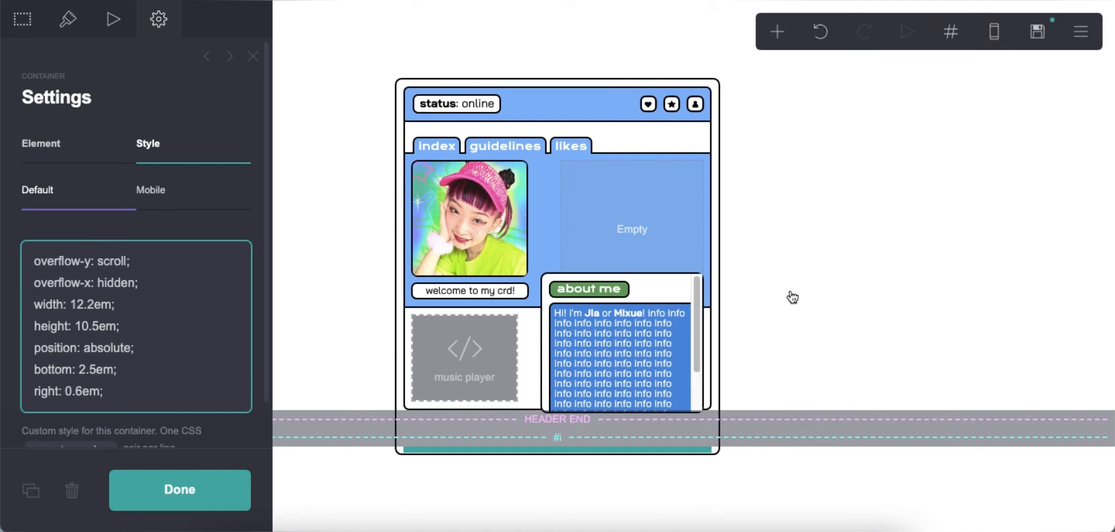
# - Save the site as a template and check the layout in its demo
pyautogui.click(791, 298)
pyautogui.click(1020, 48)
pyautogui.click(136, 489)
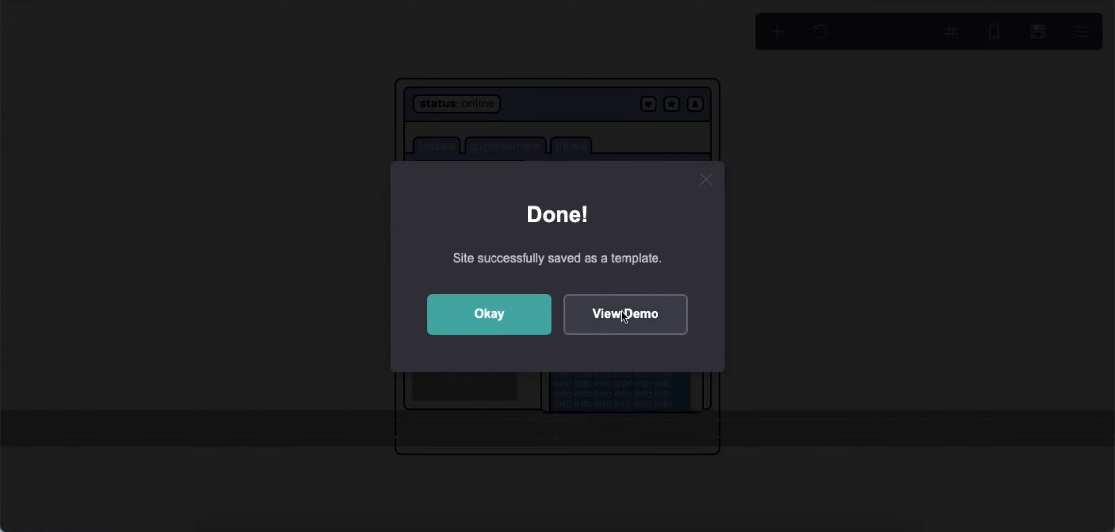
pyautogui.click(621, 314)
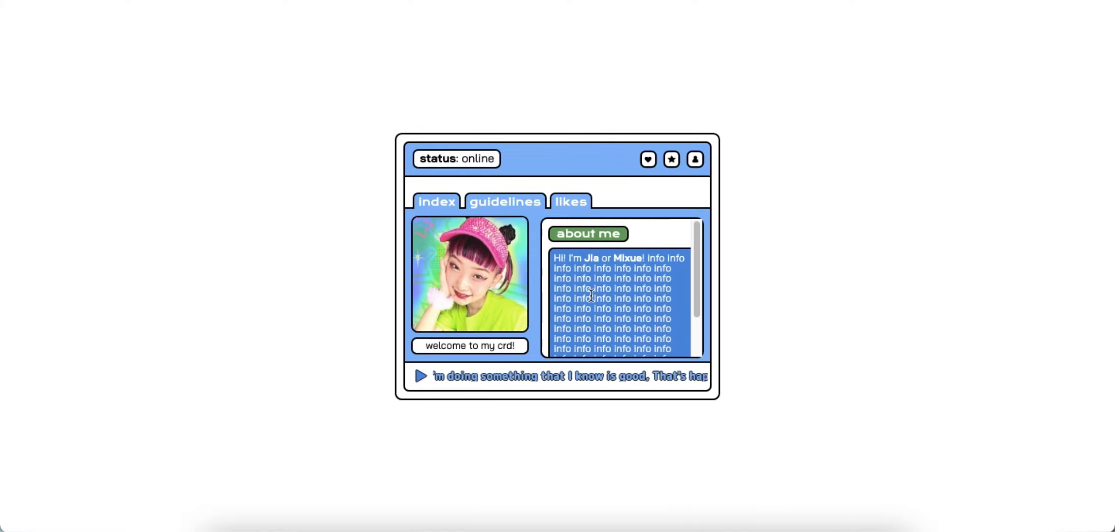
pyautogui.press('super+w')
pyautogui.click(488, 314)
# - Add a bold line at the end of the blue about-me text crediting the layout's creator and inspiration, separated by a blank line
pyautogui.click(778, 233)
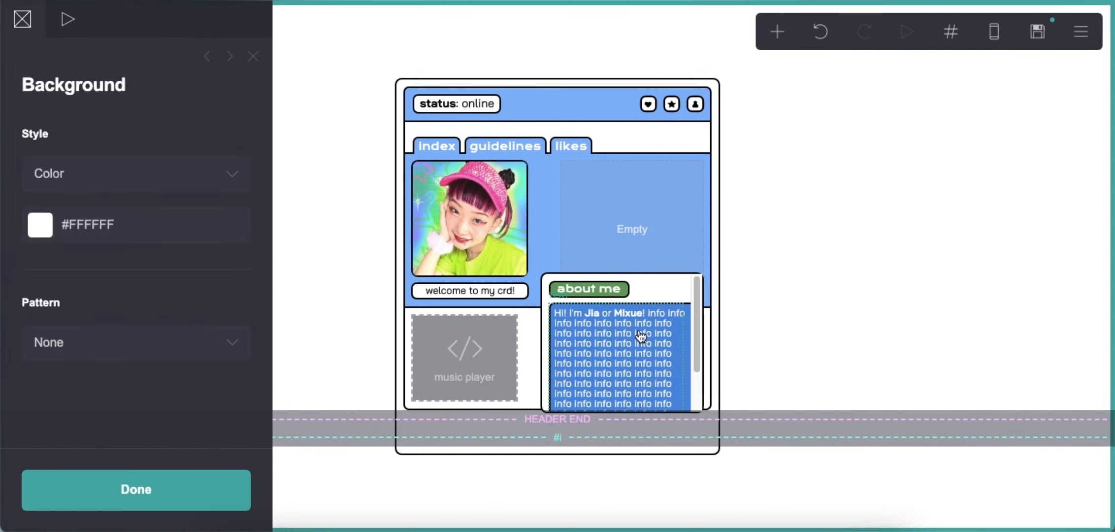
pyautogui.click(642, 335)
pyautogui.click(97, 359)
pyautogui.press('Return')
pyautogui.moveTo(43, 327); pyautogui.dragTo(34, 315)
pyautogui.press('BackSpace')
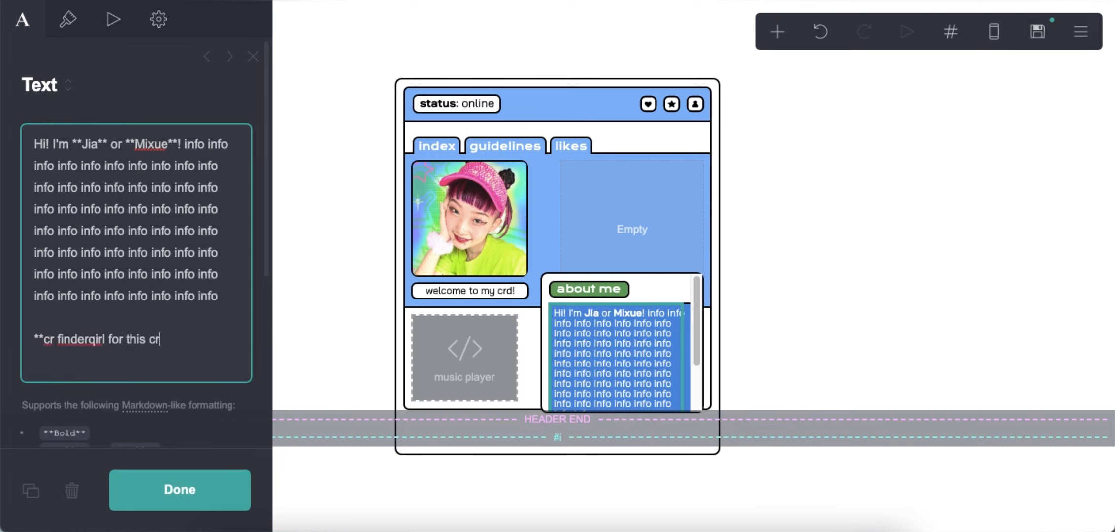
pyautogui.write('eamie*')
pyautogui.scroll(-4, 644, 320)
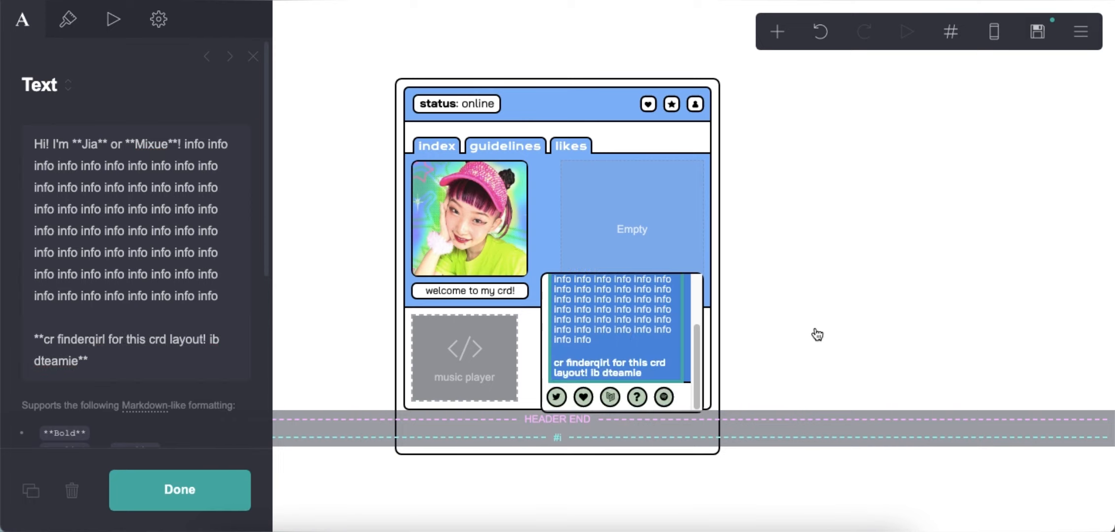
pyautogui.click(813, 334)
# - Shorten the about-me text by deleting the last full line of "info" filler and most of the line before it
pyautogui.scroll(4, 618, 327)
pyautogui.click(619, 328)
pyautogui.moveTo(222, 295); pyautogui.dragTo(30, 294)
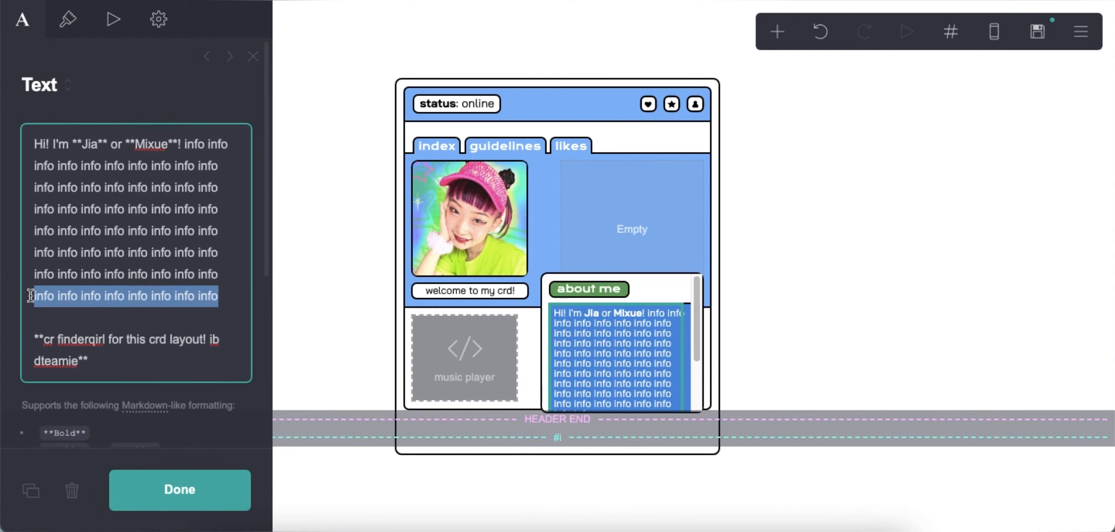
pyautogui.press('BackSpace')
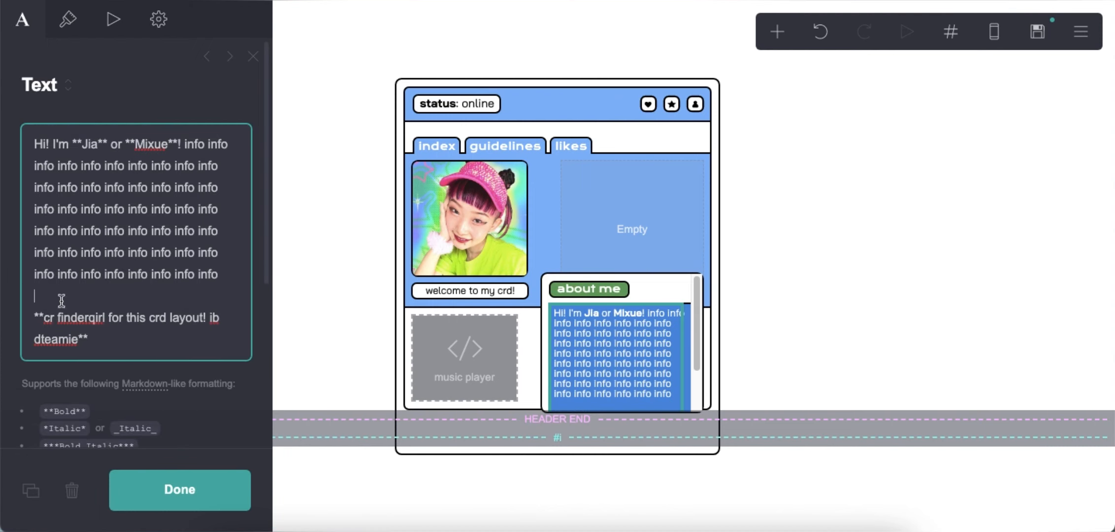
pyautogui.moveTo(228, 275); pyautogui.dragTo(55, 274)
pyautogui.press('BackSpace')
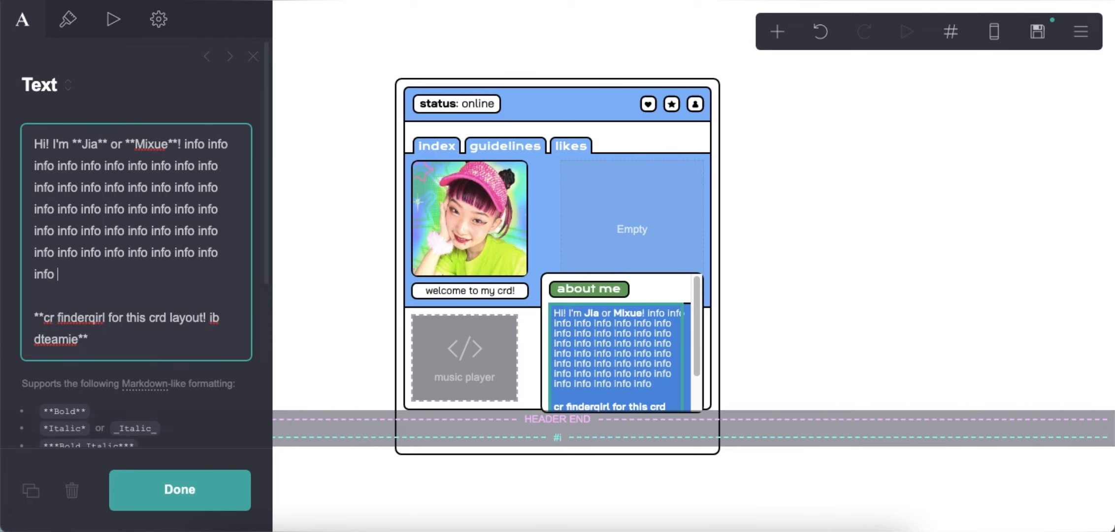
pyautogui.click(824, 311)
# - Add a Control element that marks the footer start below the #i section
pyautogui.click(776, 34)
pyautogui.click(728, 381)
pyautogui.click(133, 174)
pyautogui.click(74, 214)
# - Add an Embed element in the footer, label it "hide scrollbar" and paste in its code
pyautogui.click(776, 32)
pyautogui.click(725, 329)
pyautogui.click(196, 319)
pyautogui.write('hide scrollbar')
pyautogui.press('Return')
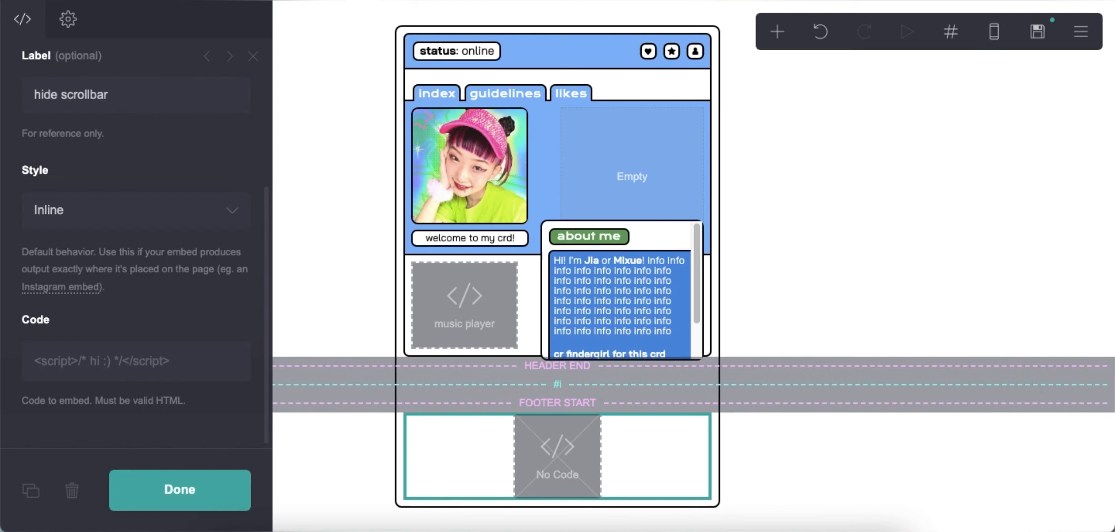
pyautogui.rightClick(134, 362)
pyautogui.click(150, 389)
# - Save the updated site template and return to the editor
pyautogui.click(1036, 32)
pyautogui.click(206, 489)
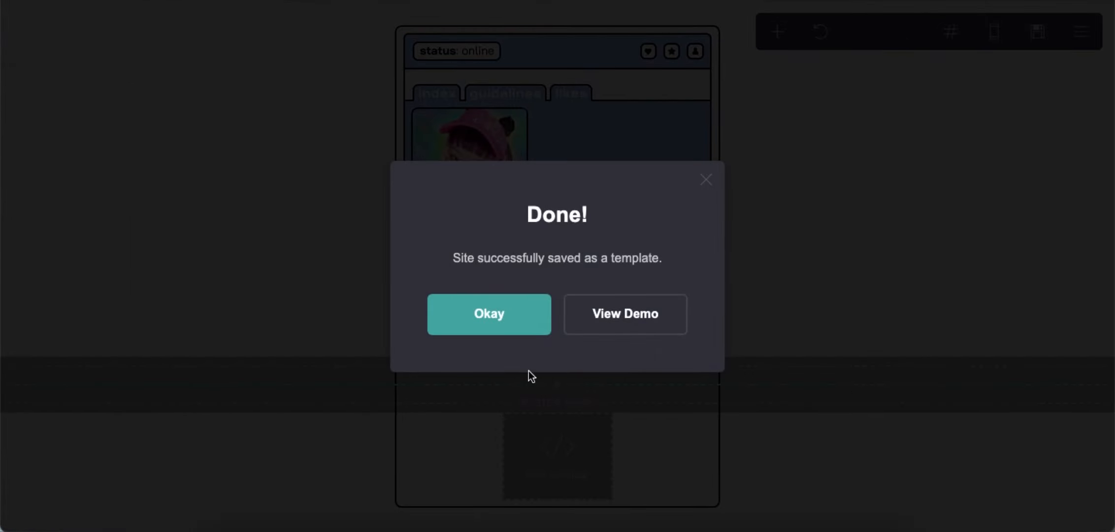
pyautogui.click(450, 315)
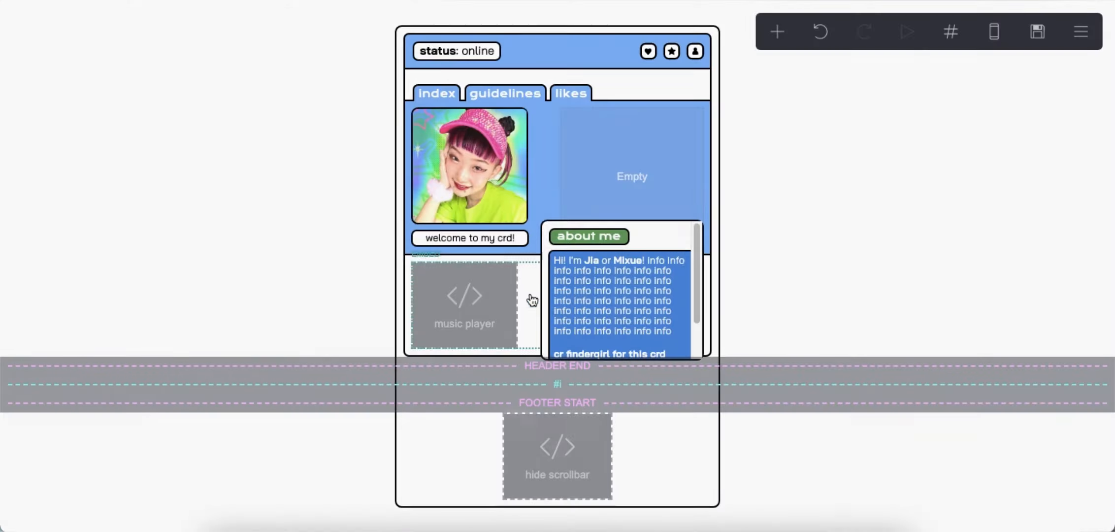
# - Give the about-me container the custom Mobile style "bottom: 3.3em;"
pyautogui.click(639, 226)
pyautogui.click(986, 36)
pyautogui.click(165, 191)
pyautogui.click(151, 261)
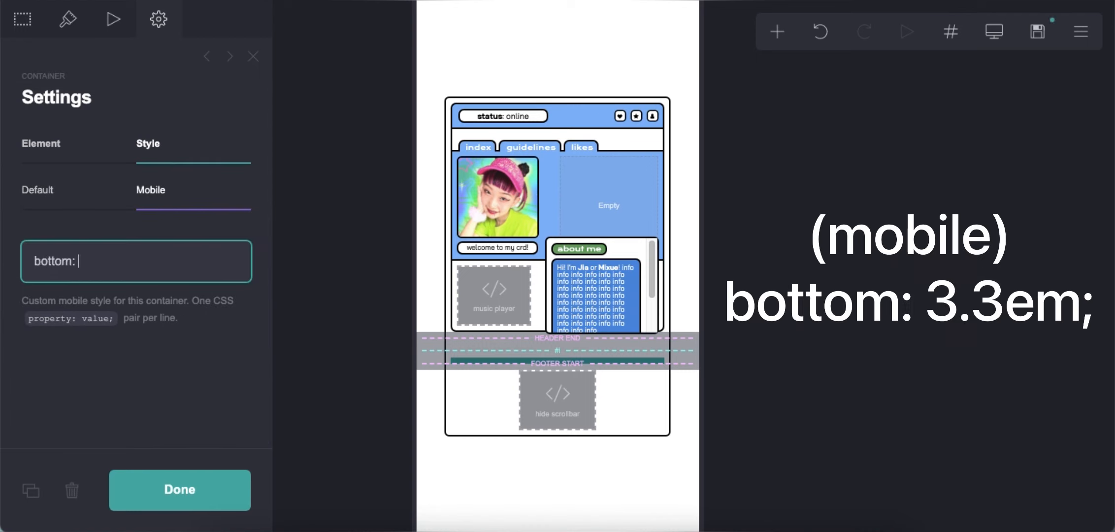
pyautogui.write('em;')
pyautogui.click(993, 33)
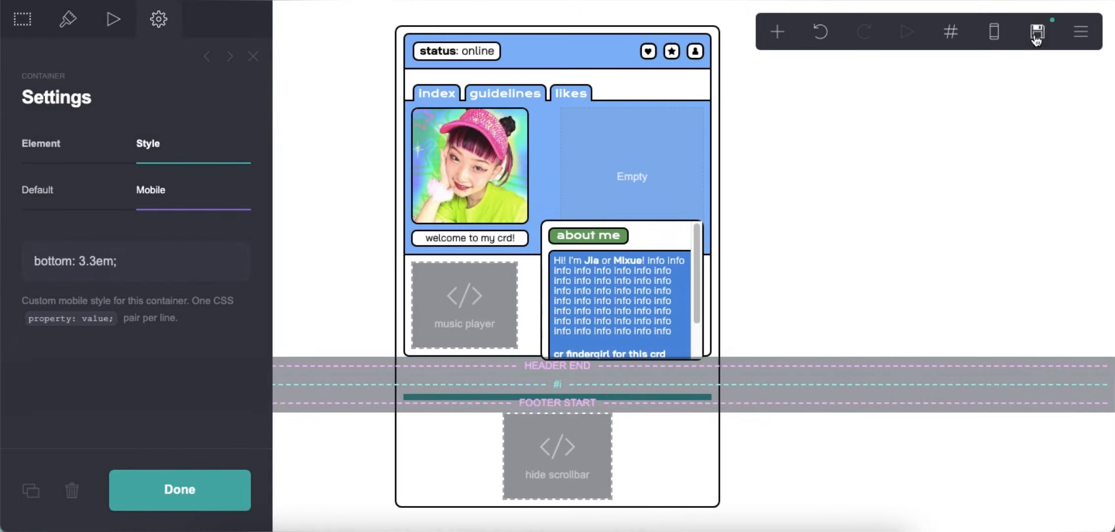
# - Save the site template and check that the published about-me box scrolls
pyautogui.click(1037, 33)
pyautogui.click(148, 501)
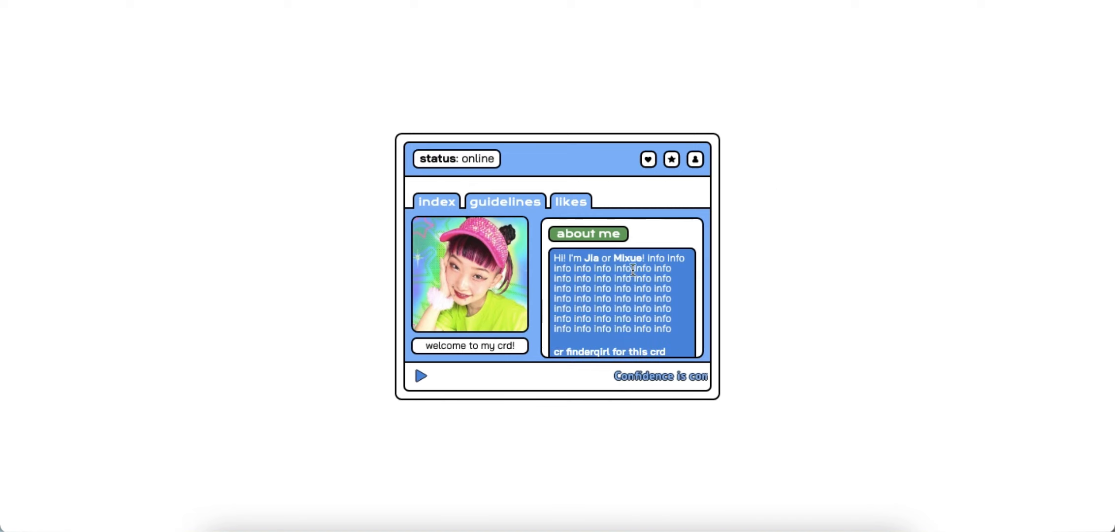
pyautogui.scroll(-3, 627, 294)
pyautogui.scroll(3, 630, 294)
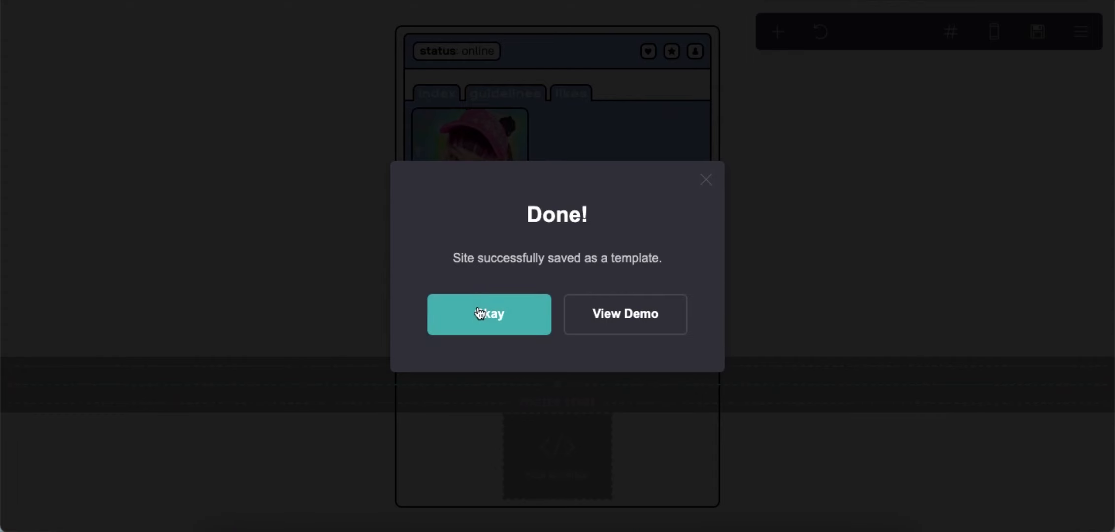
pyautogui.click(480, 314)
pyautogui.click(803, 291)
# - Add a Section Break control between the #i break and the footer start, and name it "ii"
pyautogui.click(778, 32)
pyautogui.click(719, 381)
pyautogui.moveTo(516, 497); pyautogui.dragTo(547, 393)
pyautogui.scroll(-3, 195, 351)
pyautogui.doubleClick(148, 329)
pyautogui.write('ii')
# - Duplicate the about-me container and place the copy below the #ii section break
pyautogui.click(699, 223)
pyautogui.click(31, 490)
pyautogui.moveTo(550, 223); pyautogui.dragTo(527, 407)
# - Rename the copied container's heading "to know" and set its style width to 7em
pyautogui.click(605, 247)
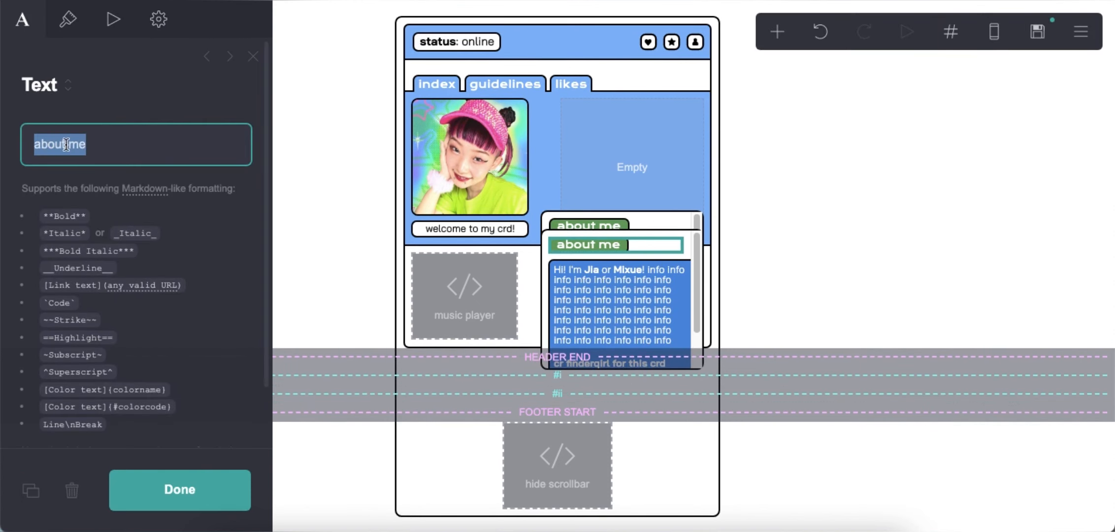
pyautogui.click(158, 19)
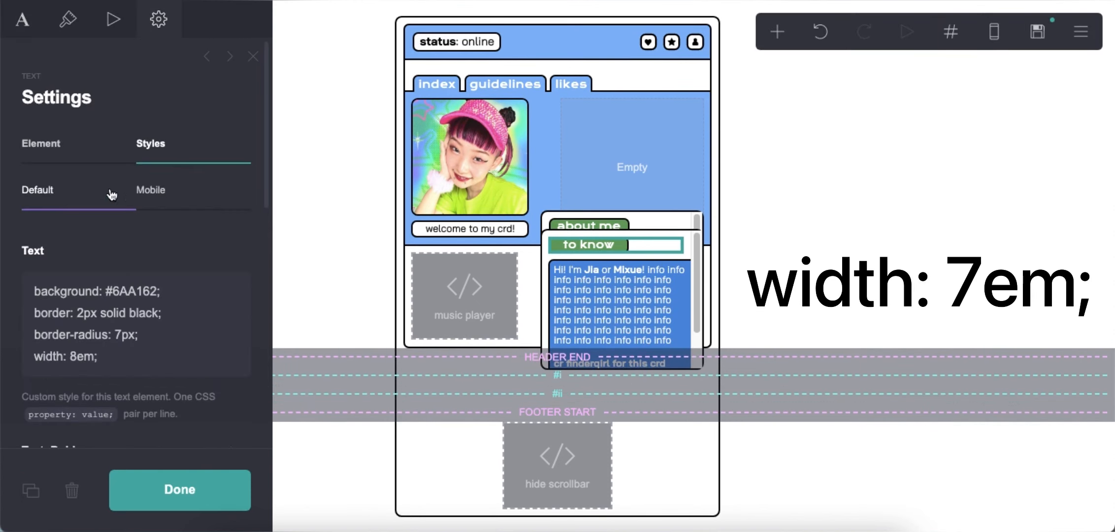
pyautogui.moveTo(70, 356); pyautogui.dragTo(76, 355)
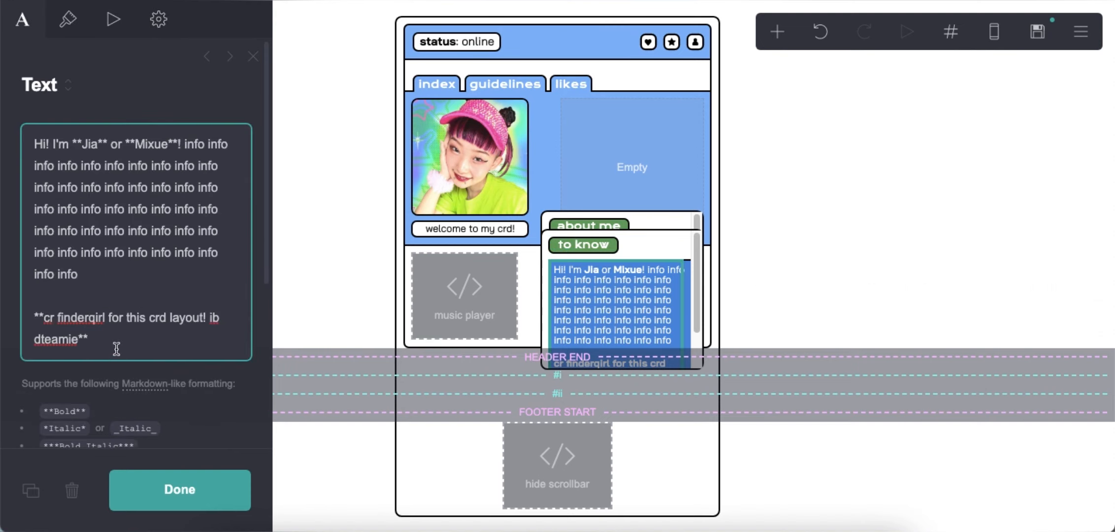
# - Replace the copied container's body text with six lines of "info" filler
pyautogui.moveTo(117, 349); pyautogui.dragTo(10, 154)
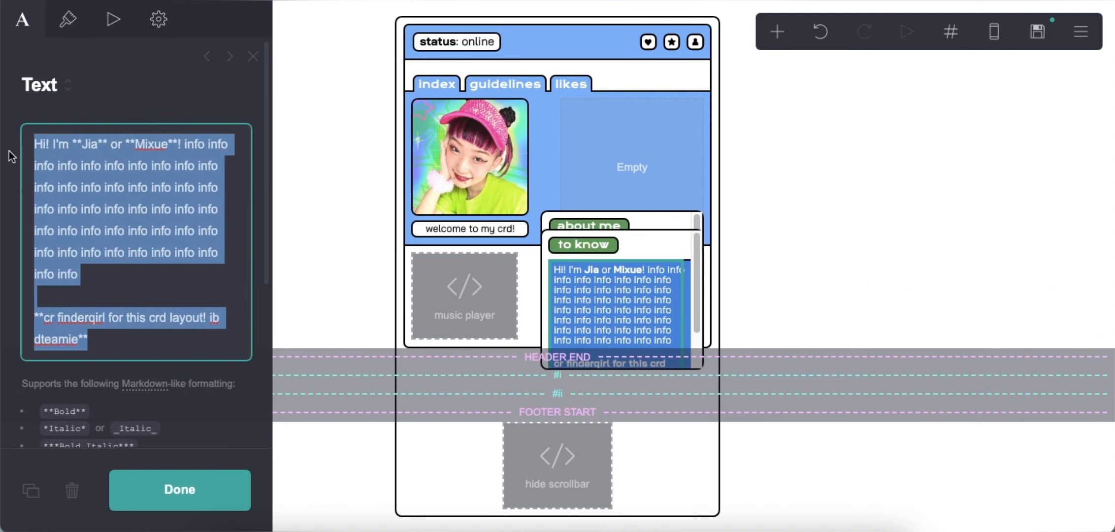
pyautogui.write('info info info info info info info info info info info info info info info info info info info info info info info info info info info info info info info info')
pyautogui.write('info info info info info info info info info info info info info info info info')
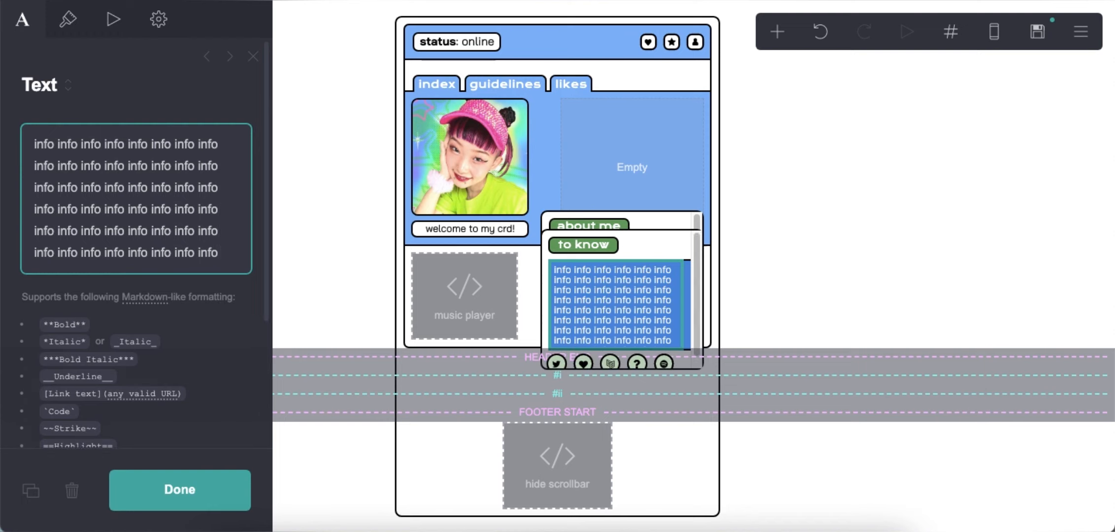
# - Isolate section #ii and delete the social icons from its container
pyautogui.click(945, 49)
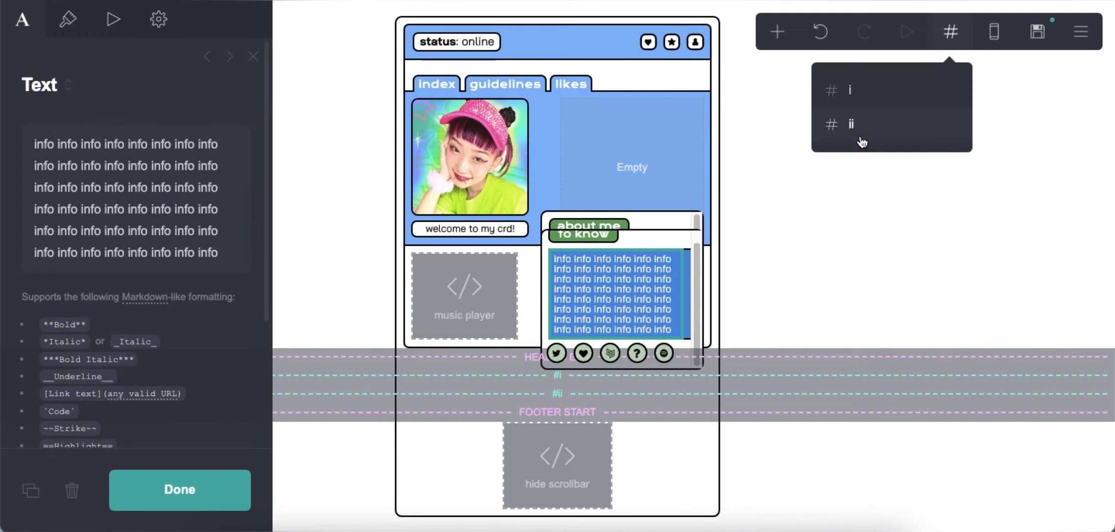
pyautogui.click(856, 130)
pyautogui.click(597, 101)
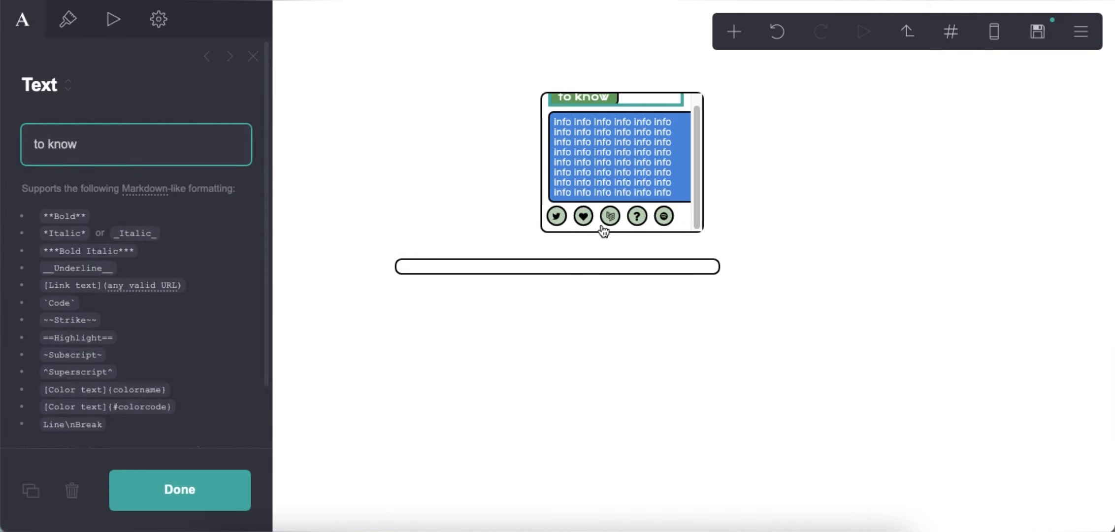
pyautogui.click(607, 223)
pyautogui.click(71, 494)
# - Duplicate the "to know" heading, place the copy below the filler text and rename it "go away"
pyautogui.click(596, 112)
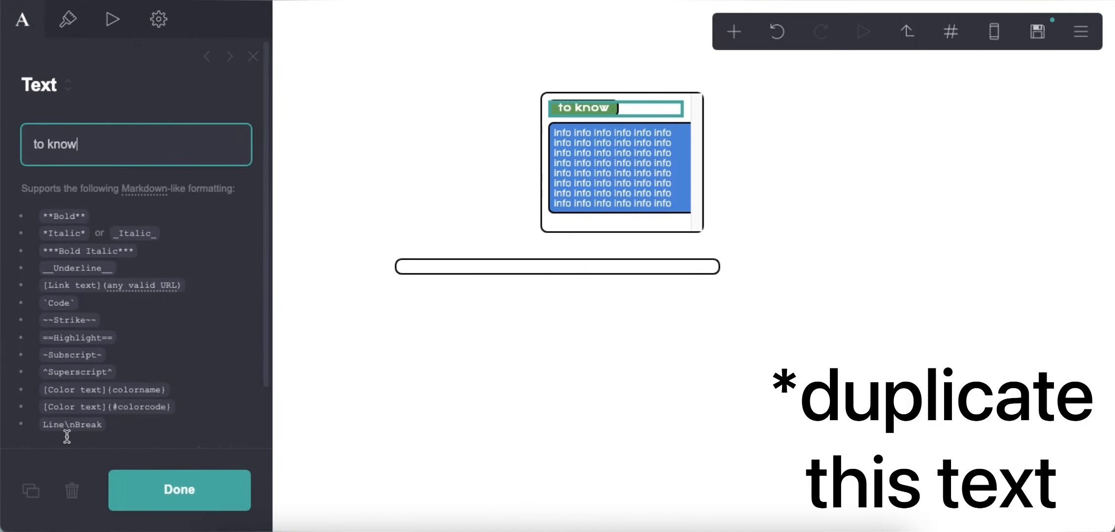
pyautogui.click(30, 490)
pyautogui.moveTo(583, 131); pyautogui.dragTo(623, 206)
pyautogui.moveTo(90, 148); pyautogui.dragTo(5, 151)
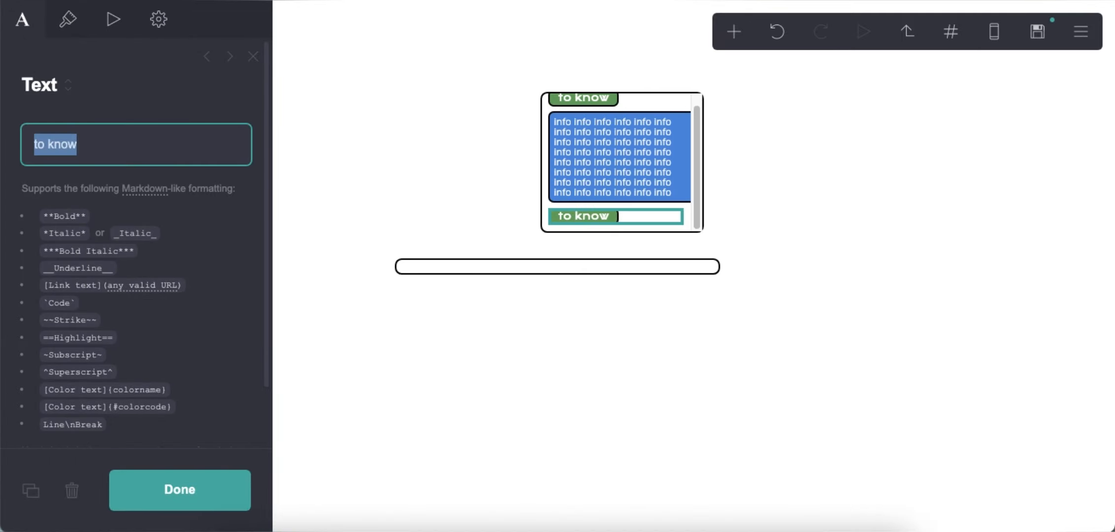
# - Duplicate the filler text block and place the copy under the "go away" heading
pyautogui.click(602, 154)
pyautogui.click(30, 490)
pyautogui.moveTo(606, 157); pyautogui.dragTo(611, 224)
pyautogui.scroll(3, 629, 180)
# - Return to the full page layout, save the template and check the published card
pyautogui.click(821, 193)
pyautogui.click(907, 32)
pyautogui.click(1037, 37)
pyautogui.click(133, 480)
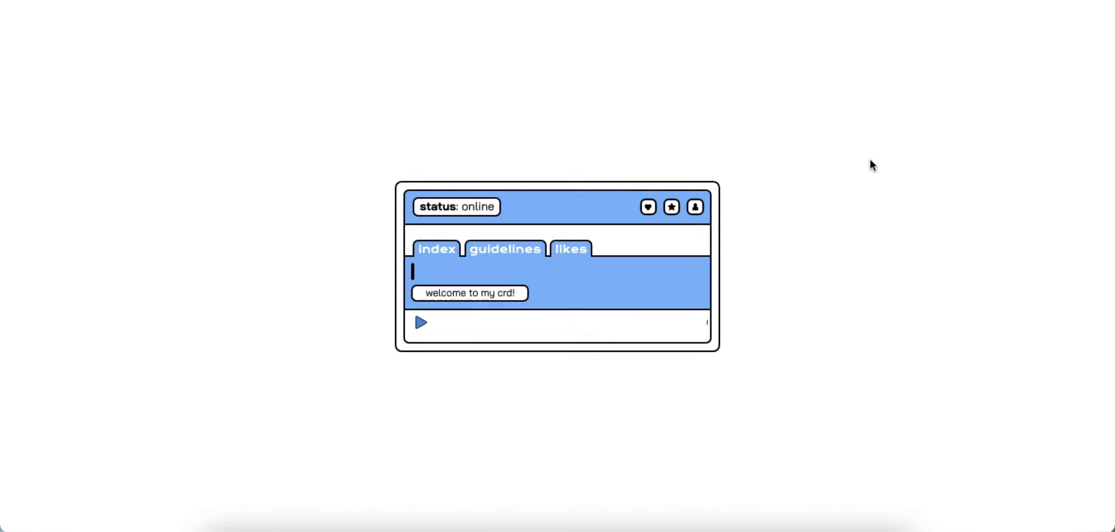
pyautogui.scroll(-1, 611, 275)
pyautogui.scroll(1, 610, 276)
pyautogui.scroll(-3, 638, 254)
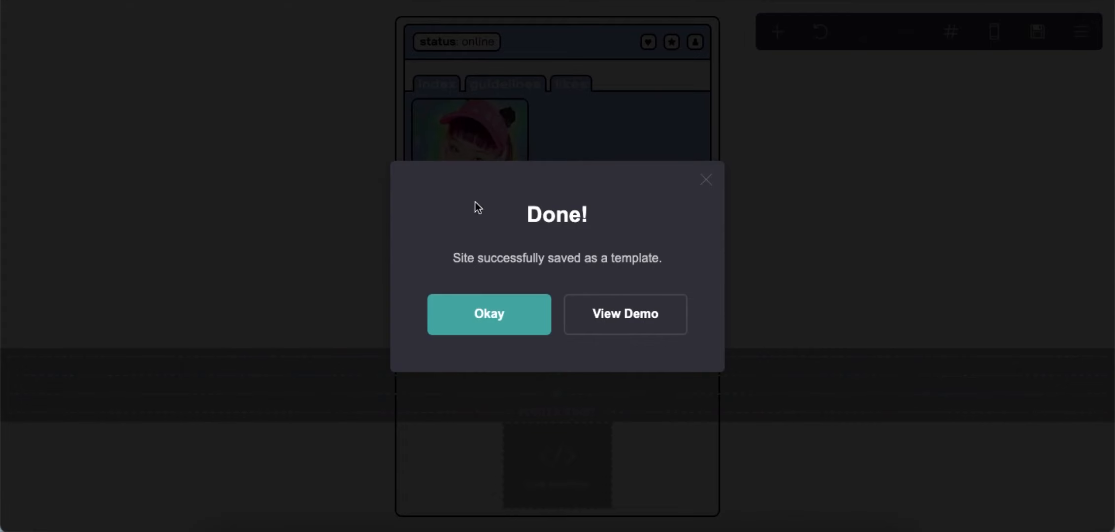
pyautogui.click(488, 315)
# - Add a Section Break control between the #ii break and the footer start, and name it "iii"
pyautogui.click(776, 31)
pyautogui.click(722, 380)
pyautogui.moveTo(546, 516); pyautogui.dragTo(550, 402)
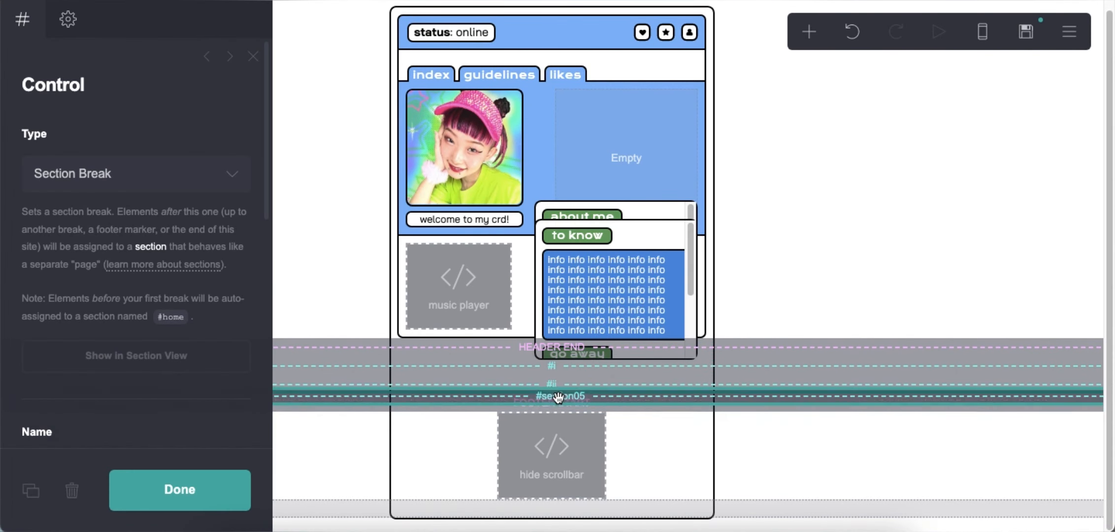
pyautogui.scroll(-3, 150, 348)
pyautogui.doubleClick(147, 345)
pyautogui.write('iii')
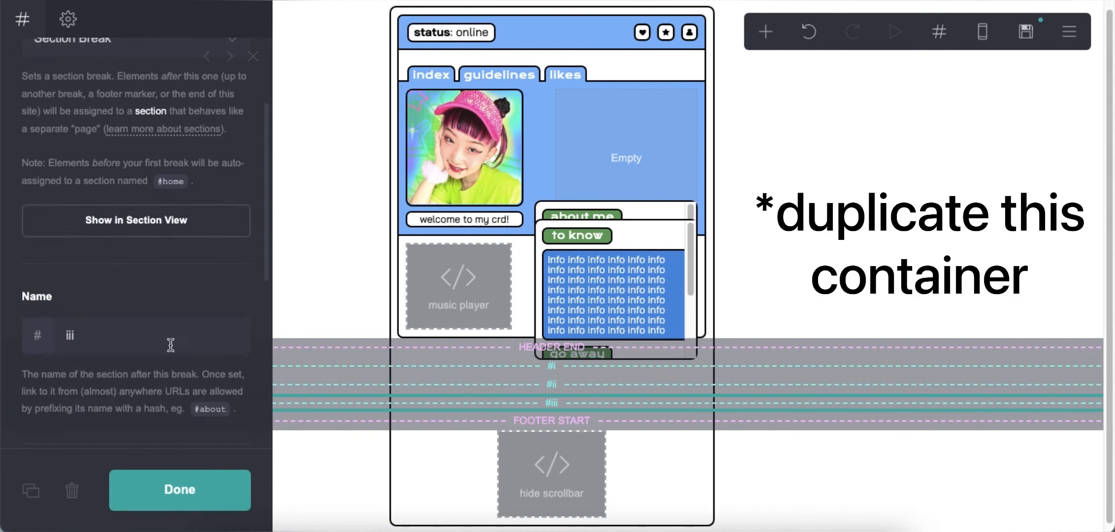
# - Duplicate the "to know" container below the #iii break and rename the copy's heading "love zone"
pyautogui.click(544, 220)
pyautogui.moveTo(543, 222); pyautogui.dragTo(506, 408)
pyautogui.click(598, 250)
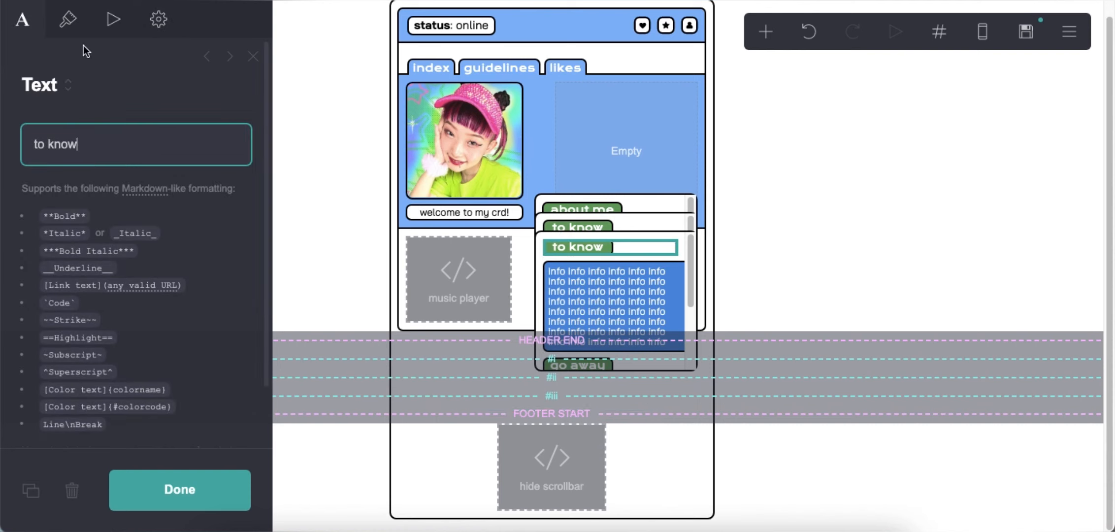
pyautogui.click(158, 19)
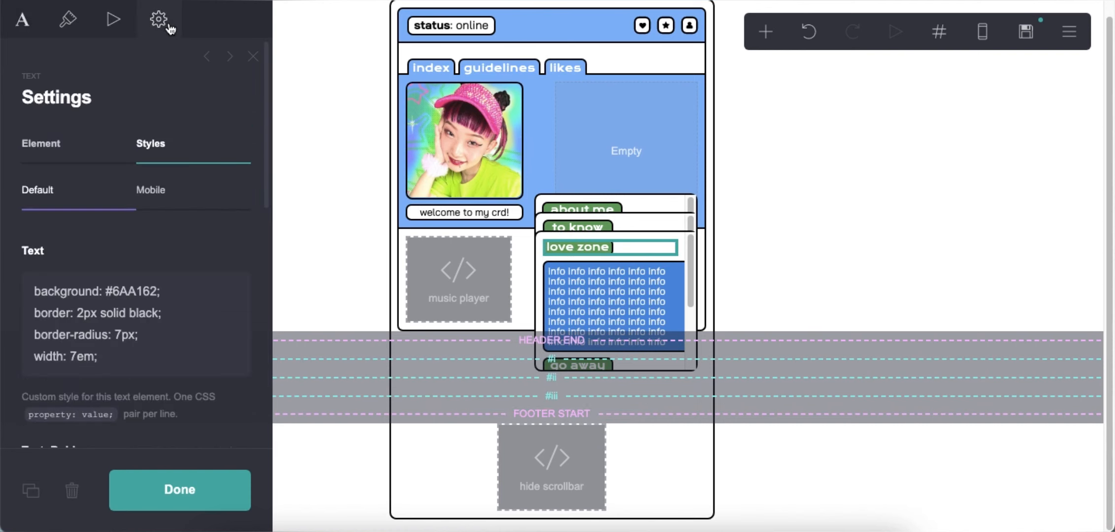
# - Rename the "go away" heading in the "love zone" container "playlist"
pyautogui.scroll(-1, 120, 325)
pyautogui.click(586, 282)
pyautogui.scroll(-3, 586, 282)
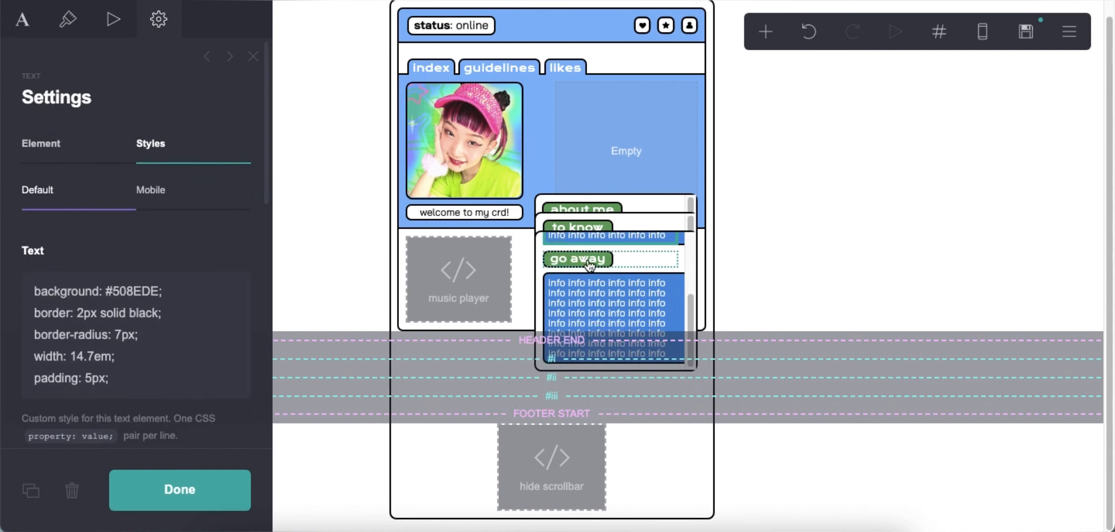
pyautogui.click(588, 261)
pyautogui.click(22, 20)
pyautogui.moveTo(83, 146); pyautogui.dragTo(39, 148)
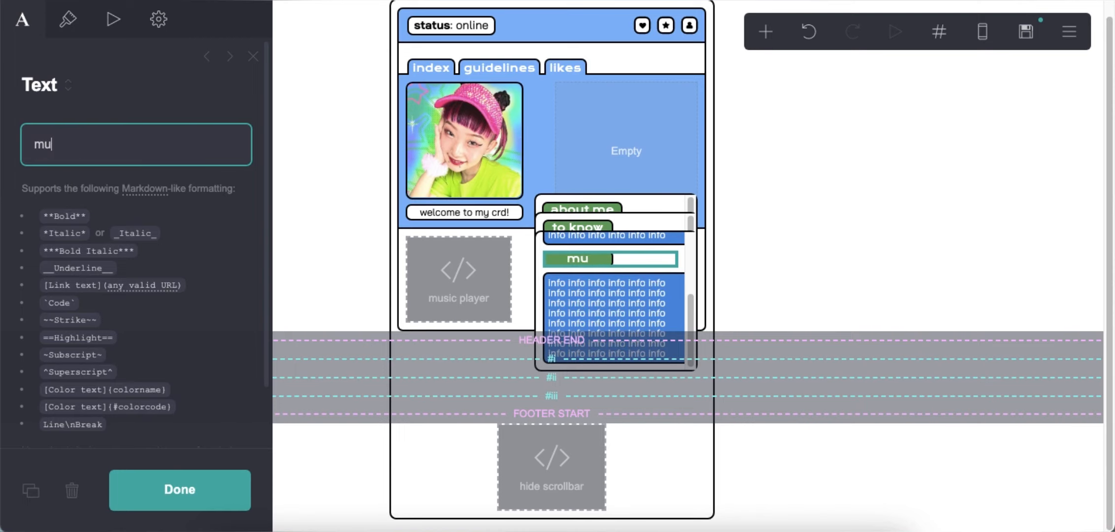
# - In section #iii, duplicate the "playlist" heading, place the copy below the last text block and rename it "interests"
pyautogui.click(939, 33)
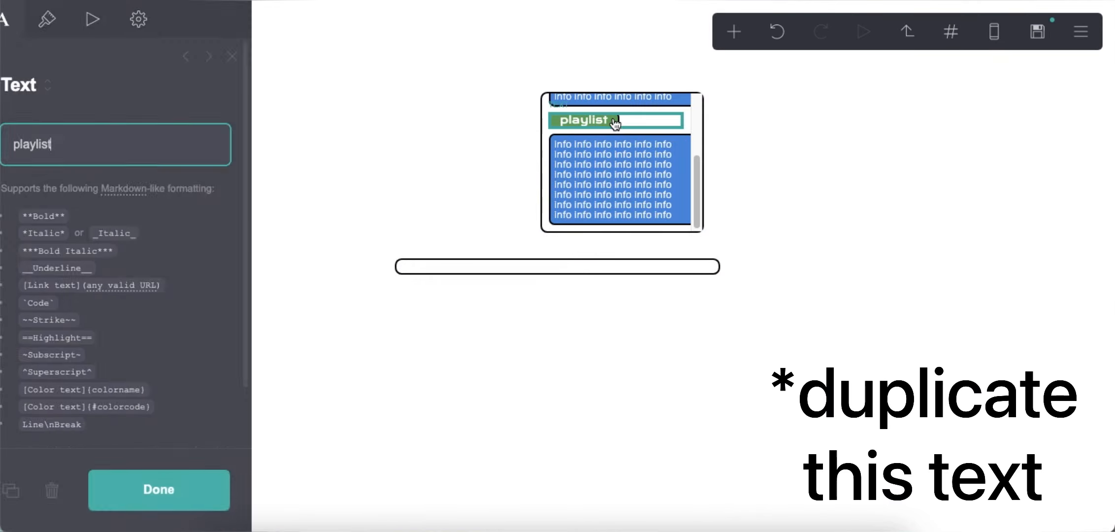
pyautogui.click(32, 490)
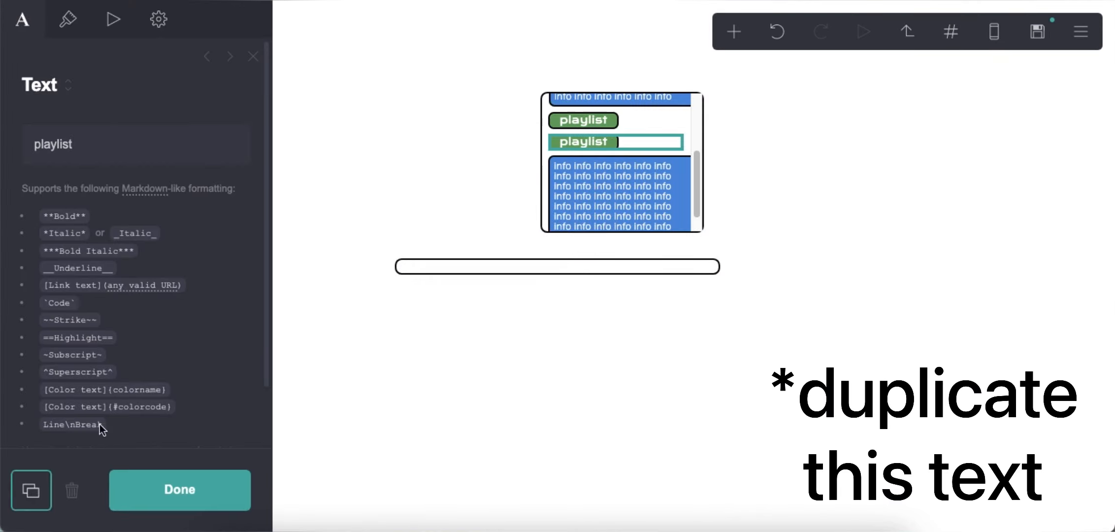
pyautogui.scroll(-2, 639, 172)
pyautogui.moveTo(616, 126); pyautogui.dragTo(613, 217)
pyautogui.moveTo(89, 147); pyautogui.dragTo(6, 153)
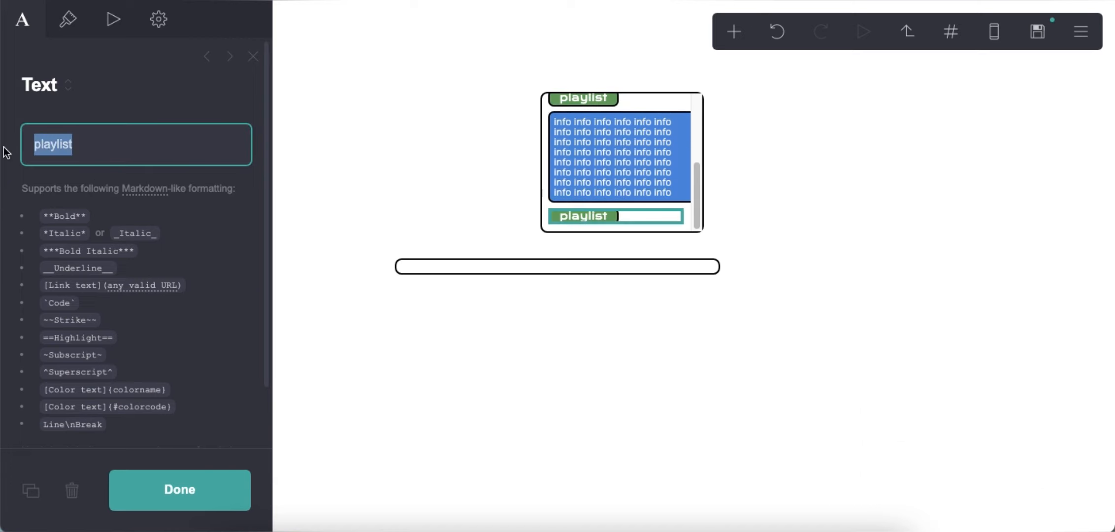
pyautogui.click(637, 225)
# - Duplicate the filler text under "playlist" and place the copy under the "interests" heading
pyautogui.click(616, 150)
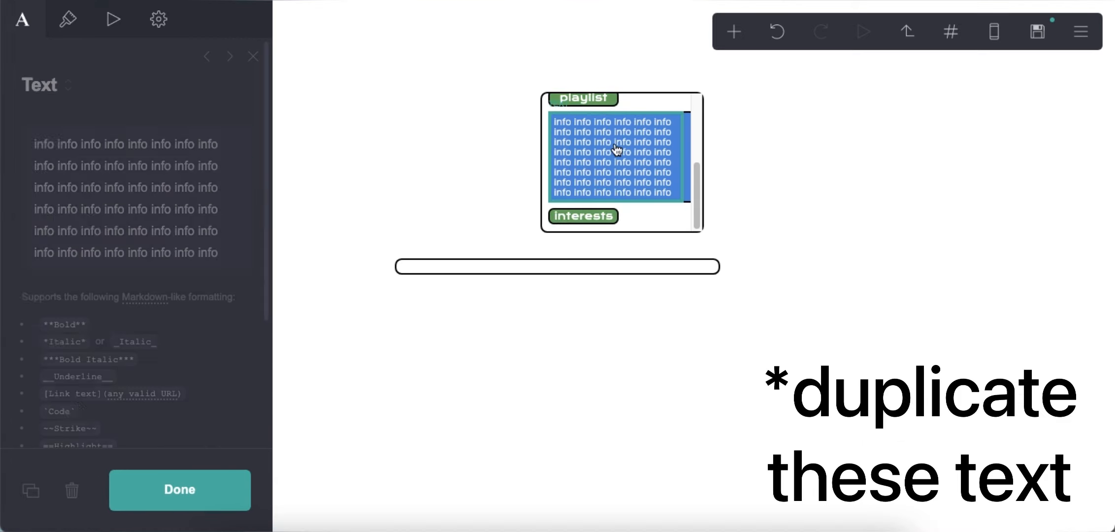
pyautogui.click(30, 490)
pyautogui.moveTo(639, 207); pyautogui.dragTo(619, 120)
# - Set the default style width of the "love zone" and "interests" headings to 8em
pyautogui.click(615, 111)
pyautogui.click(158, 18)
pyautogui.moveTo(70, 355); pyautogui.dragTo(76, 351)
pyautogui.scroll(-5, 599, 150)
pyautogui.click(595, 121)
pyautogui.moveTo(70, 356); pyautogui.dragTo(76, 355)
# - Examine the default and mobile width styles of the section #iii headings in the mobile layout
pyautogui.click(197, 209)
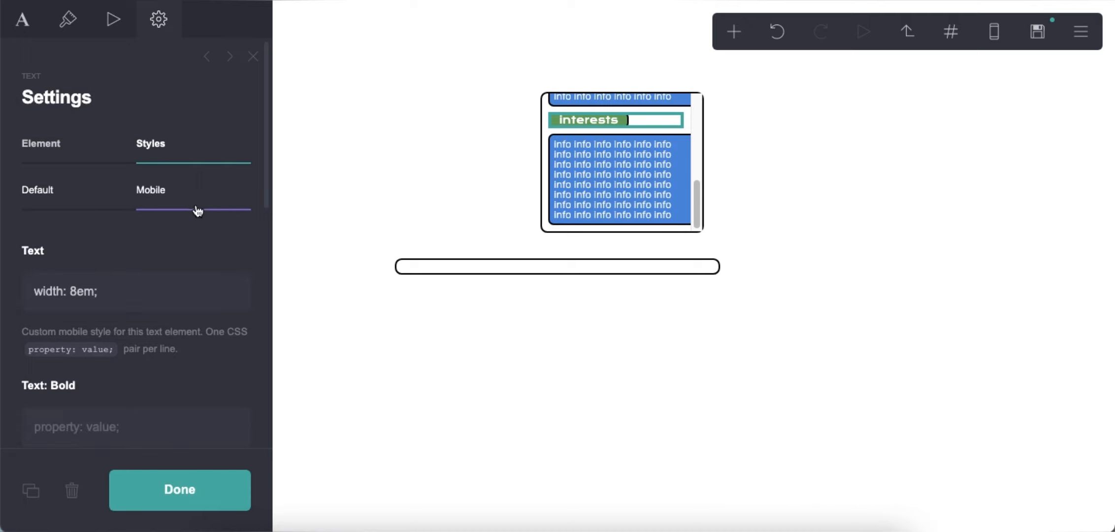
pyautogui.click(60, 197)
pyautogui.scroll(3, 640, 151)
pyautogui.click(610, 135)
pyautogui.click(993, 34)
pyautogui.click(151, 190)
pyautogui.click(76, 288)
pyautogui.scroll(3, 617, 180)
pyautogui.click(610, 152)
pyautogui.click(45, 196)
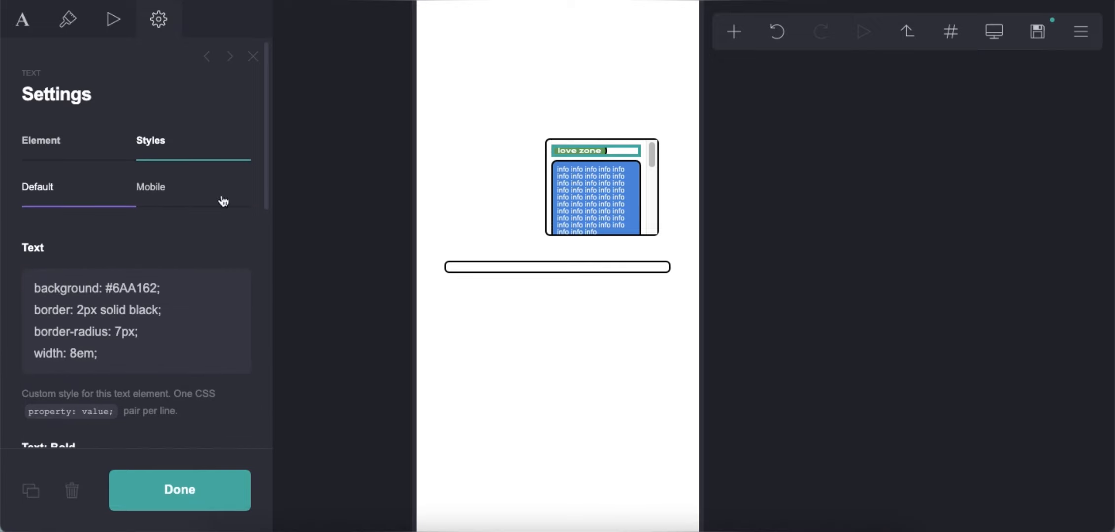
pyautogui.click(1002, 37)
pyautogui.click(983, 38)
# - In the mobile layout, shorten the filler texts in section #iii by deleting their last "info" words
pyautogui.click(611, 185)
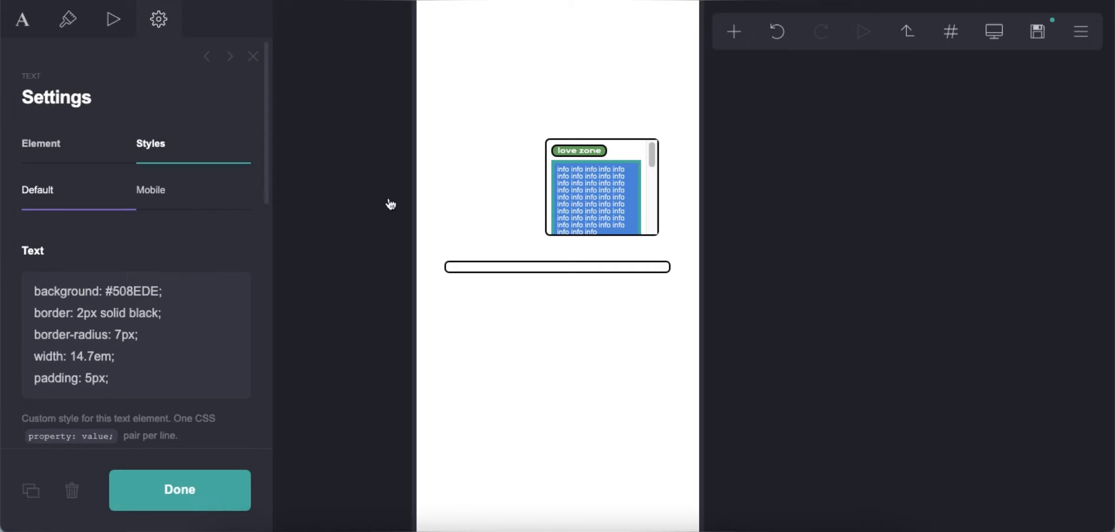
pyautogui.click(25, 24)
pyautogui.click(180, 253)
pyautogui.press('BackSpace')
pyautogui.scroll(-4, 578, 181)
pyautogui.scroll(1, 590, 174)
pyautogui.click(597, 166)
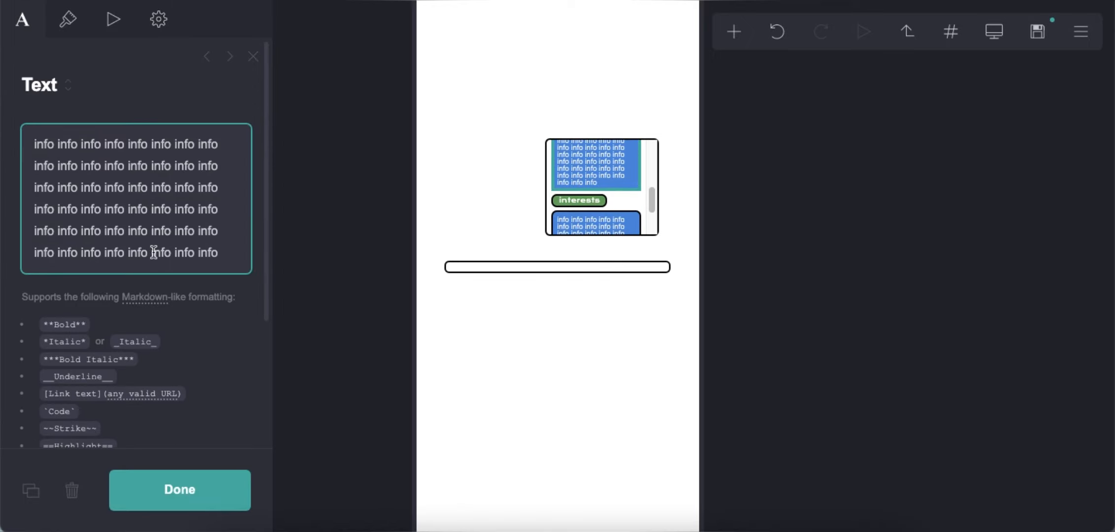
pyautogui.press('BackSpace')
pyautogui.scroll(-3, 604, 205)
pyautogui.click(604, 196)
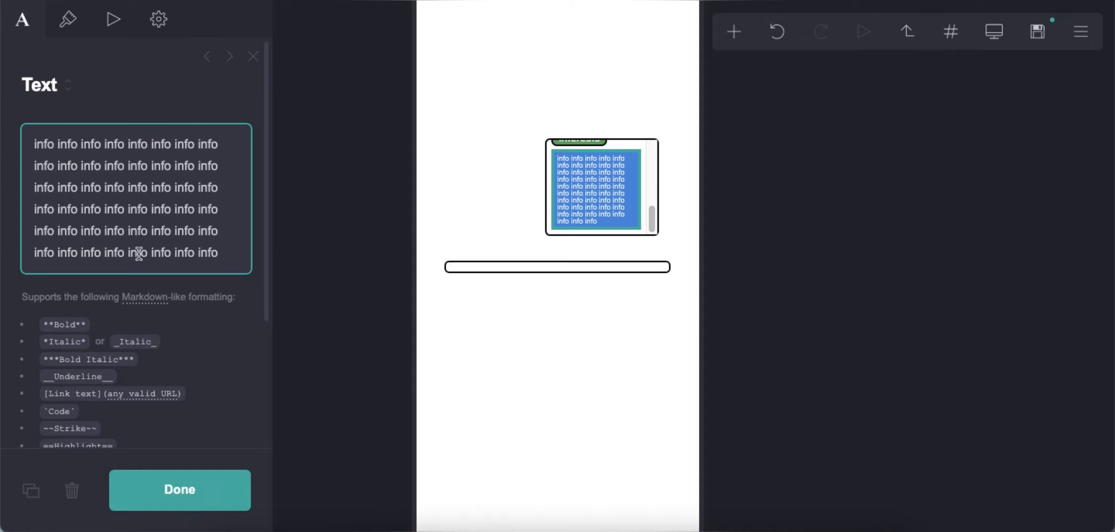
pyautogui.press('BackSpace')
# - Shorten the filler texts in section #ii by deleting the last "info" words of their final line
pyautogui.click(958, 40)
pyautogui.click(862, 132)
pyautogui.click(604, 184)
pyautogui.moveTo(148, 253); pyautogui.dragTo(244, 253)
pyautogui.press('BackSpace')
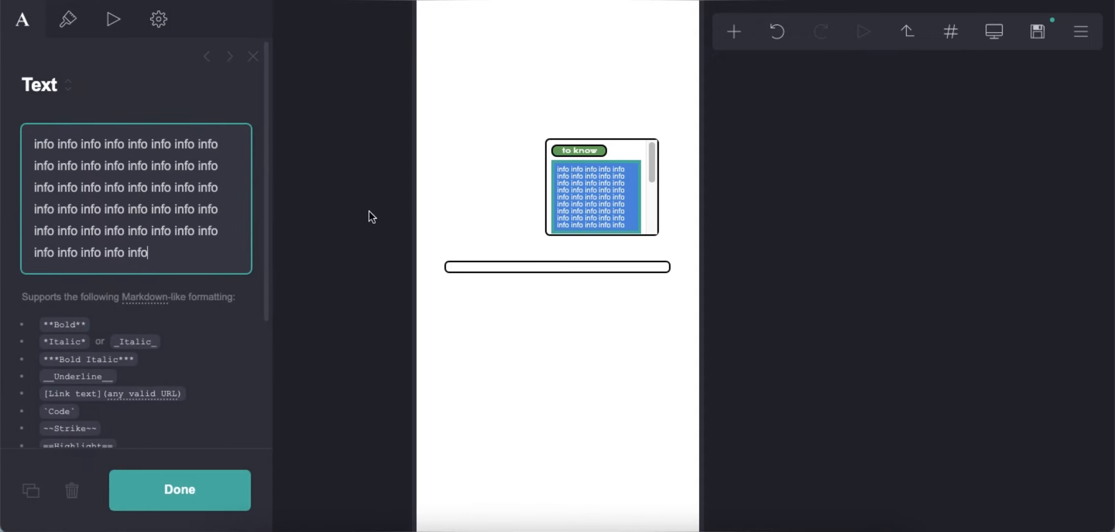
pyautogui.press('BackSpace')
# - Delete the short "info info" line before the credit from the about-me text in section #i
pyautogui.click(955, 39)
pyautogui.click(850, 155)
pyautogui.click(614, 162)
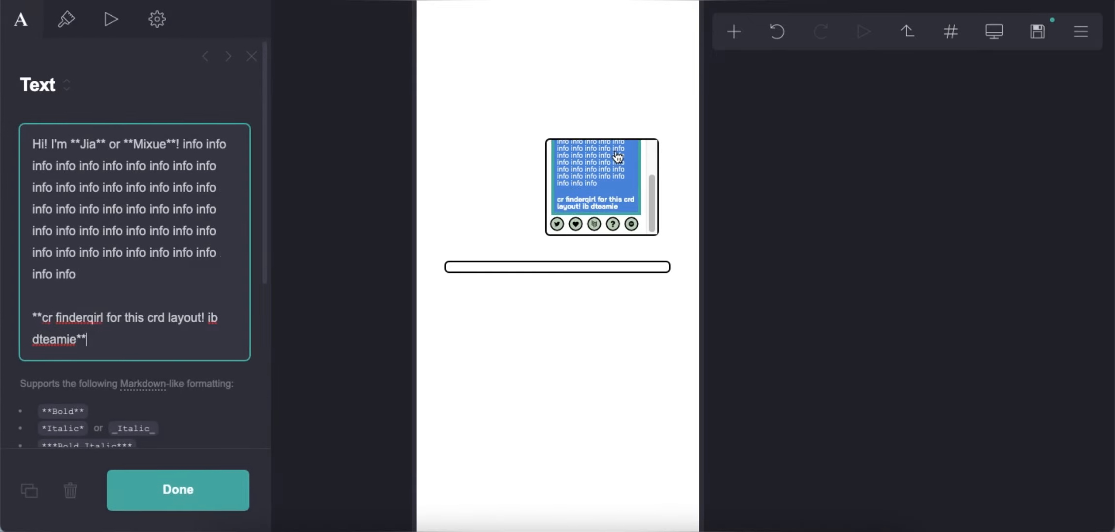
pyautogui.press('BackSpace')
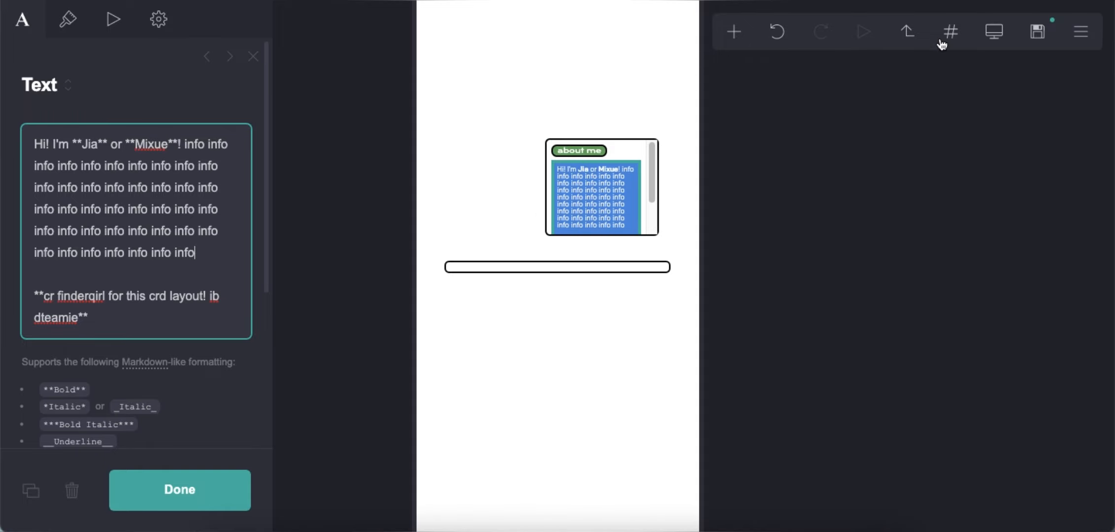
# - Return to the full desktop layout, check the stacked containers and save the updated template
pyautogui.click(909, 33)
pyautogui.click(990, 35)
pyautogui.click(892, 246)
pyautogui.scroll(5, 648, 285)
pyautogui.scroll(-5, 651, 284)
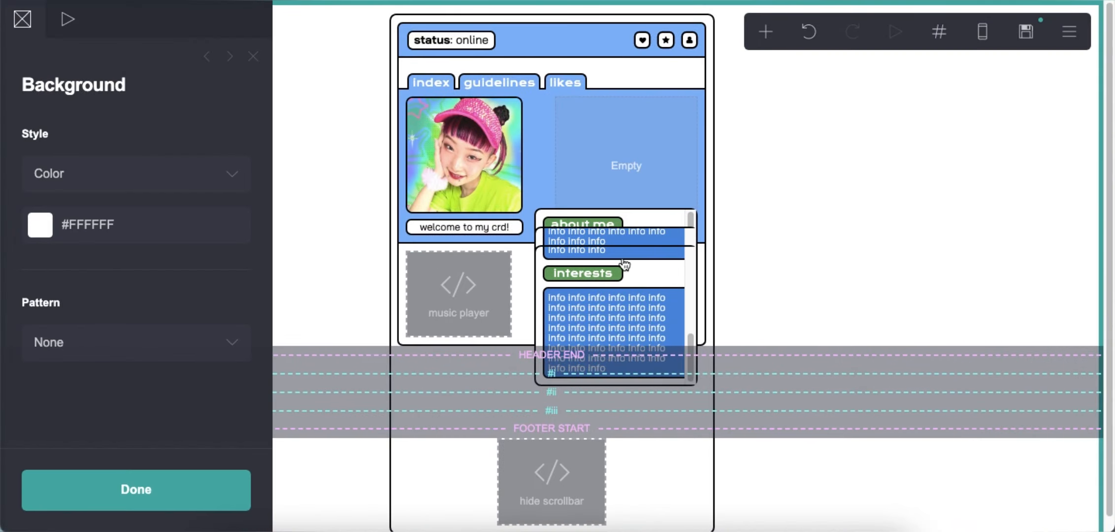
pyautogui.click(1029, 48)
pyautogui.click(136, 490)
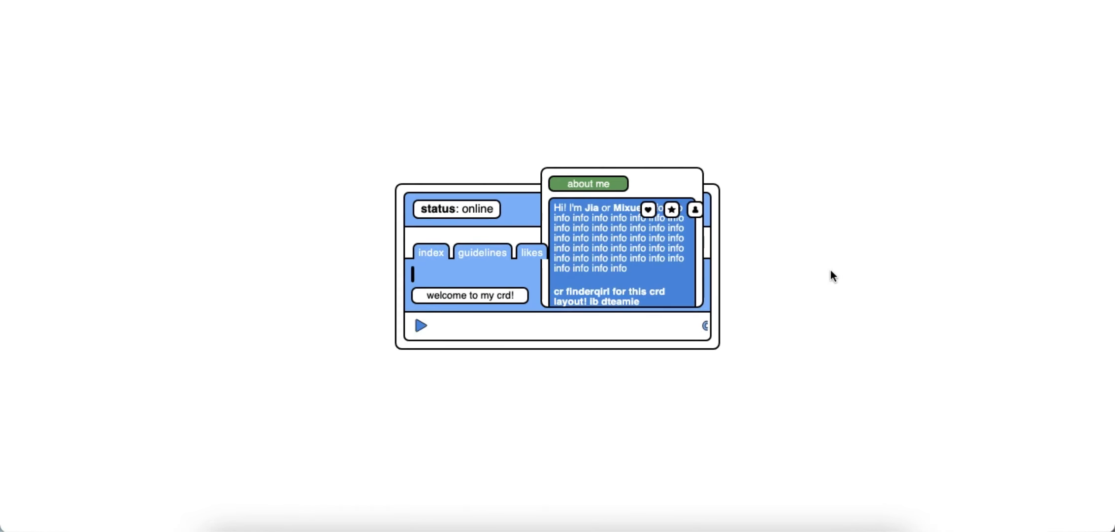
# - Check the live demo by opening and scrolling through its about me, guidelines and likes sections
pyautogui.scroll(-2, 667, 272)
pyautogui.scroll(2, 667, 273)
pyautogui.click(517, 204)
pyautogui.scroll(-3, 642, 274)
pyautogui.scroll(3, 642, 274)
pyautogui.click(570, 206)
pyautogui.scroll(-5, 654, 274)
pyautogui.scroll(5, 654, 275)
pyautogui.click(437, 202)
# - Back in the Carrd editor, dismiss the save confirmation and add a code Embed element labelled "animation"
pyautogui.click(286, 1)
pyautogui.click(477, 314)
pyautogui.click(767, 42)
pyautogui.click(710, 329)
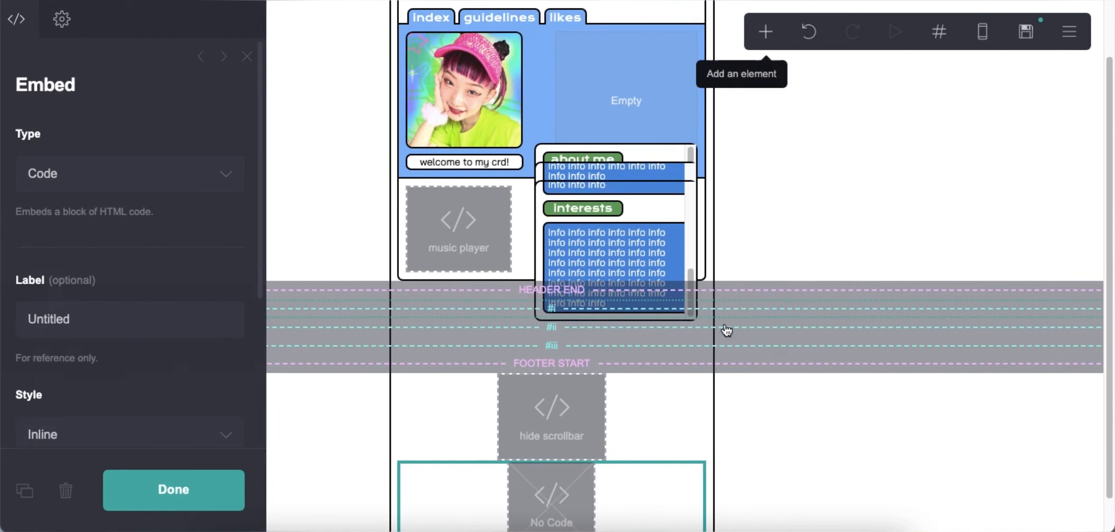
pyautogui.doubleClick(186, 313)
pyautogui.write('animato')
pyautogui.press('BackSpace')
pyautogui.write('ion')
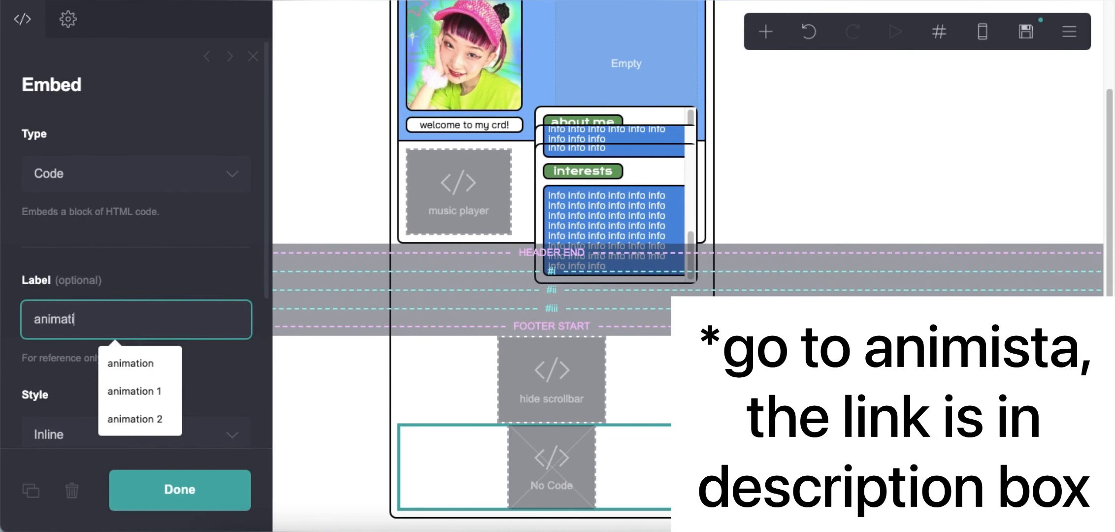
pyautogui.press('Return')
pyautogui.scroll(-5, 186, 313)
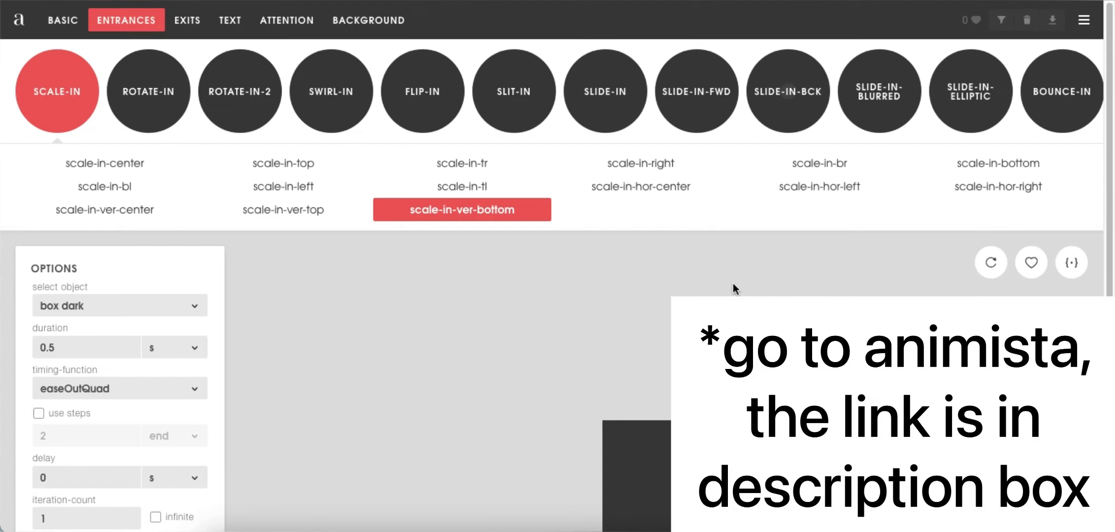
# - Generate the scale-in-ver-bottom code in Animista and paste its class rule below a <style> tag in the animation embed's code
pyautogui.scroll(-5, 867, 224)
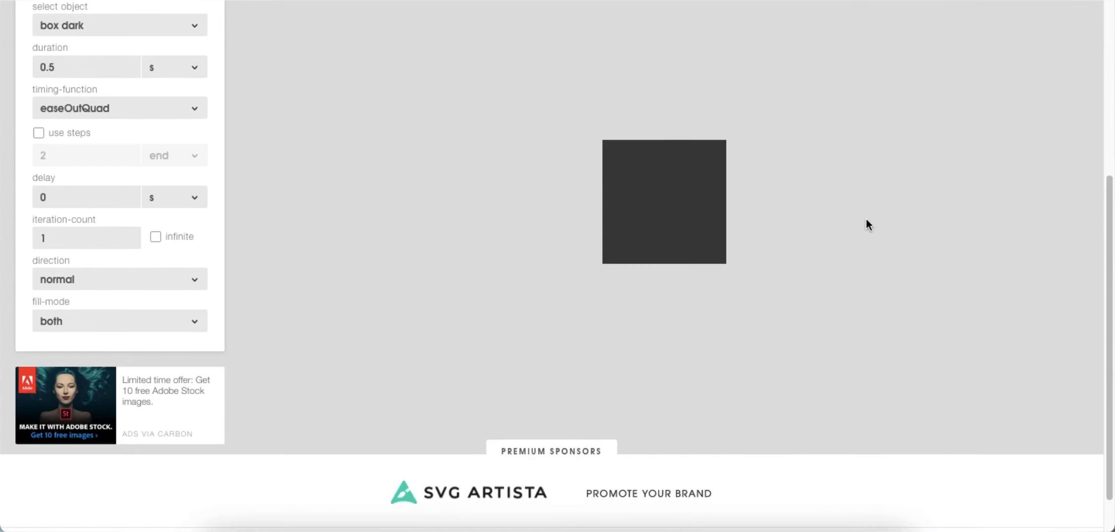
pyautogui.scroll(3, 867, 224)
pyautogui.click(1072, 124)
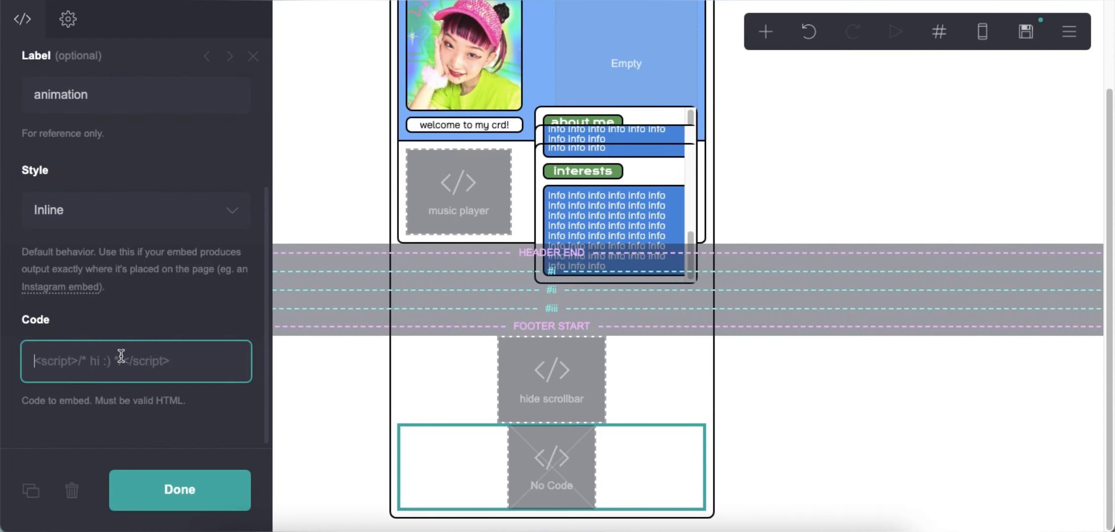
pyautogui.write('<style>')
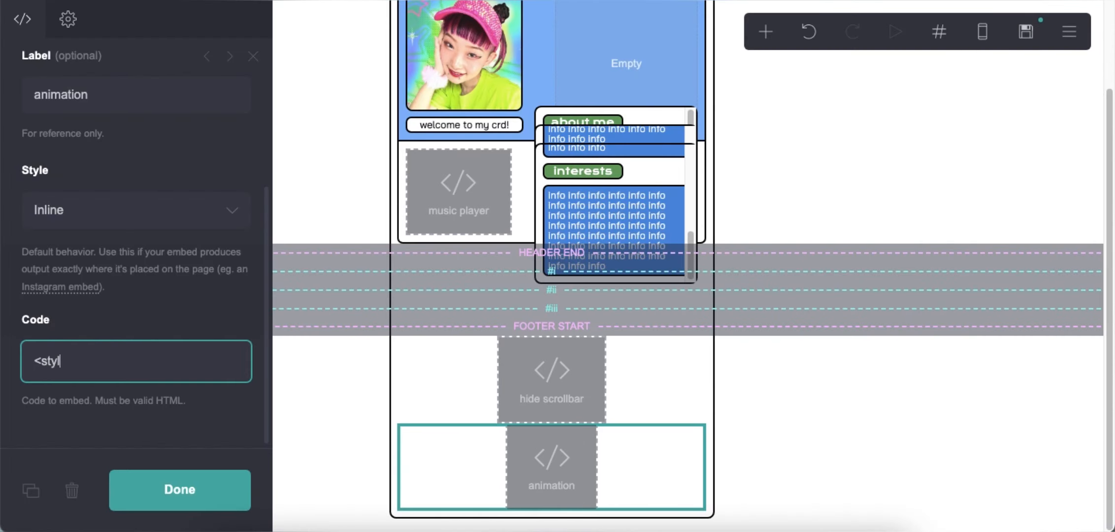
pyautogui.press('Return')
pyautogui.rightClick(88, 376)
pyautogui.click(99, 388)
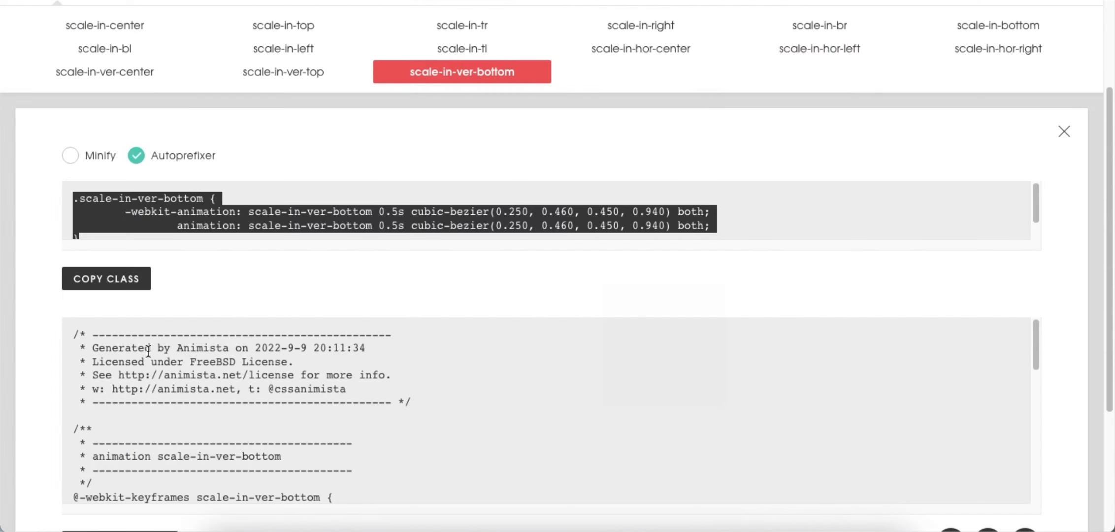
# - Paste Animista's scale-in-ver-bottom keyframes below the class rule in the embed's code and end it with </style>
pyautogui.scroll(-8, 148, 351)
pyautogui.scroll(-4, 209, 298)
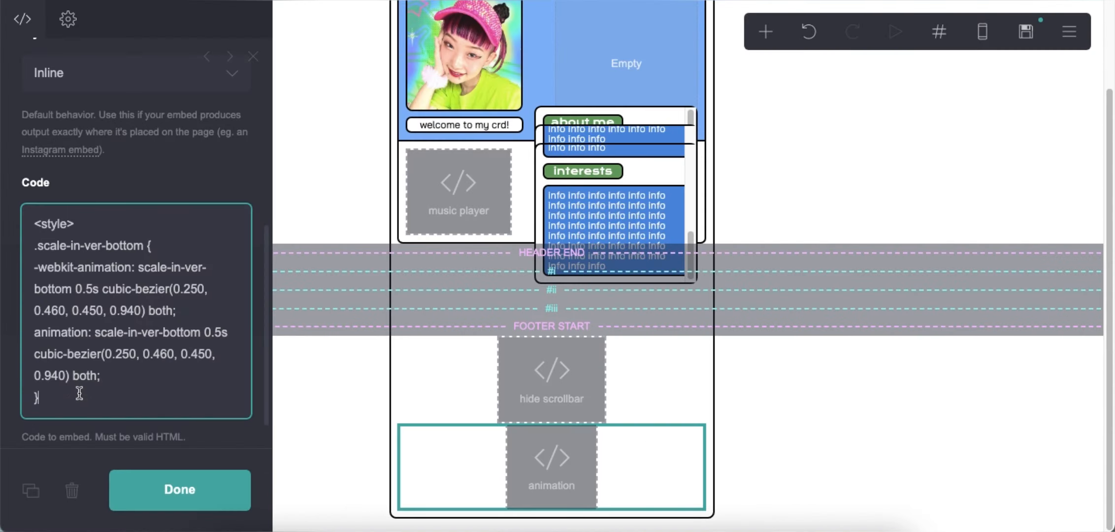
pyautogui.press('Return')
pyautogui.rightClick(58, 445)
pyautogui.click(96, 404)
pyautogui.press('Return')
pyautogui.write('</style>')
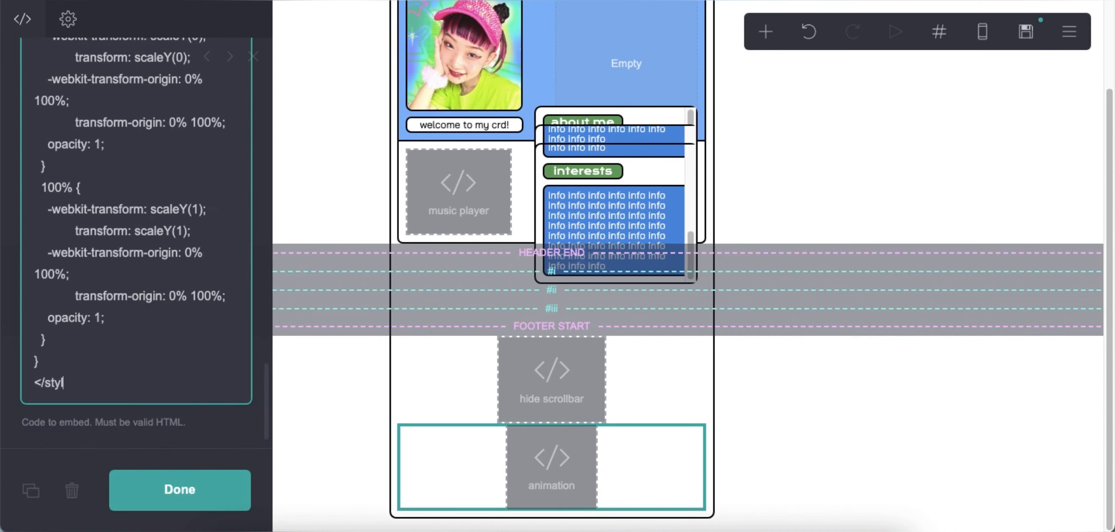
# - Look up the element IDs of the text containers in sections #i, #ii and #iii
pyautogui.scroll(5, 145, 348)
pyautogui.click(696, 120)
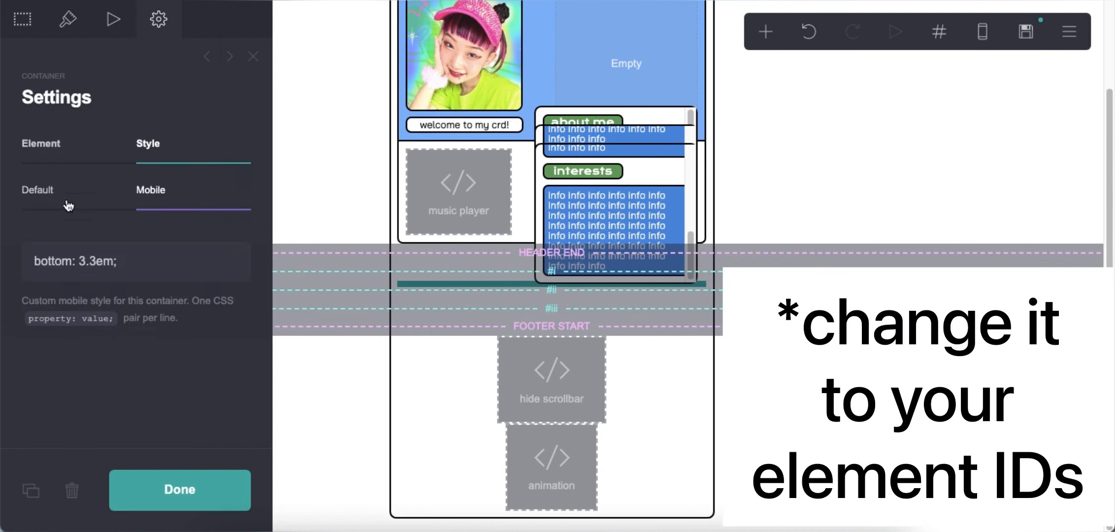
pyautogui.click(61, 147)
pyautogui.click(939, 32)
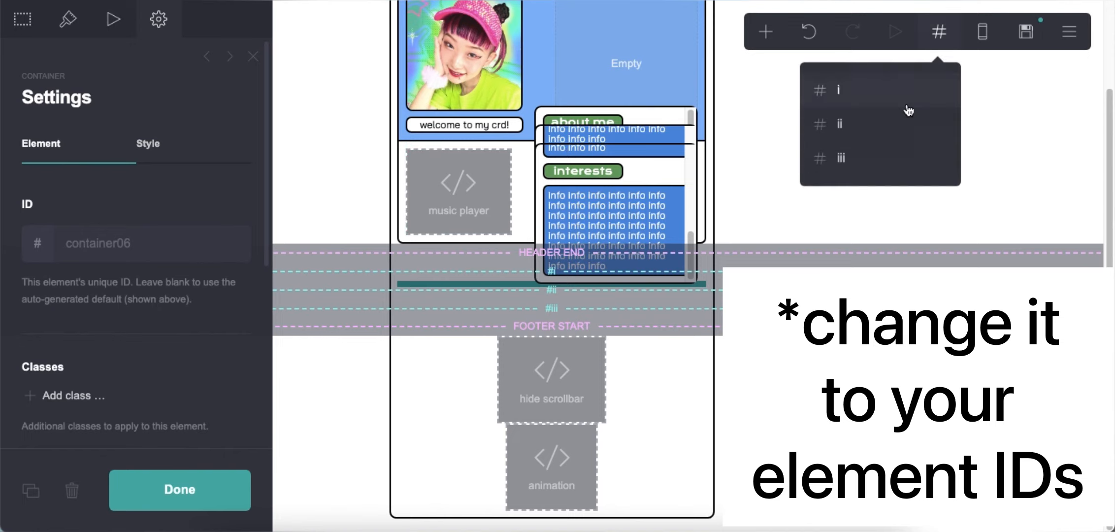
pyautogui.click(890, 119)
pyautogui.click(695, 108)
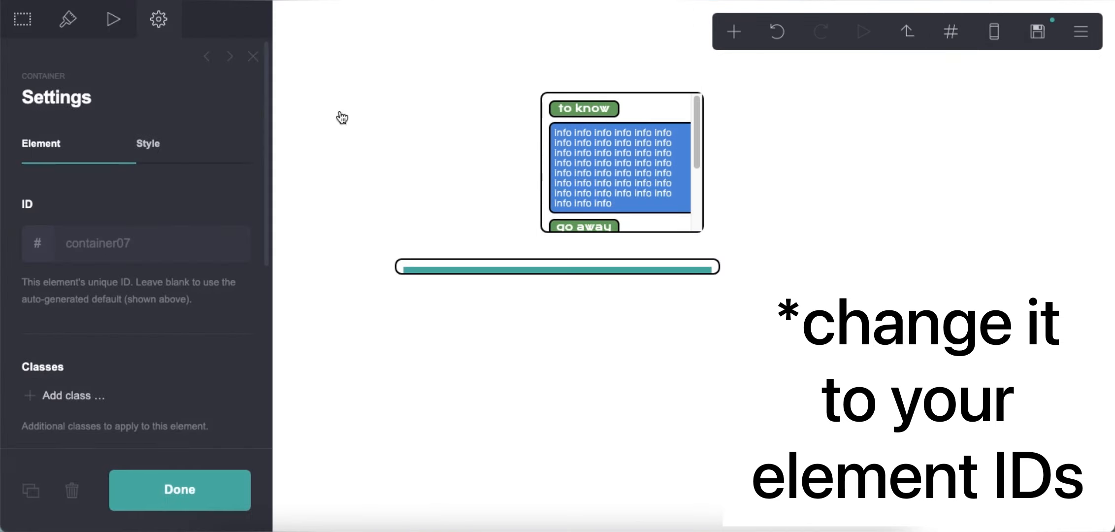
pyautogui.click(949, 32)
pyautogui.click(867, 156)
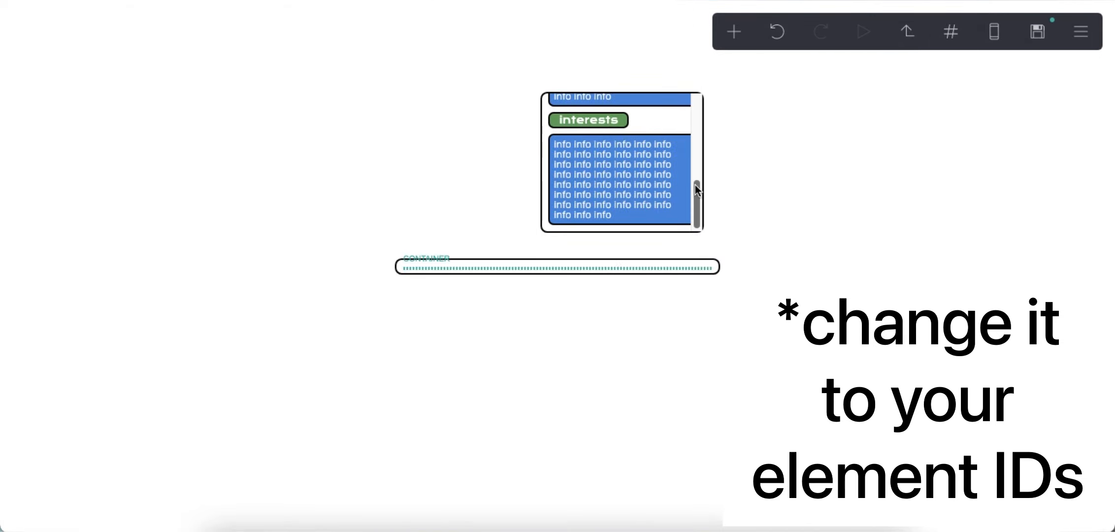
# - Replace the class selector in the animation code with "#container05, #container06, #container07" and save the template
pyautogui.write('5')
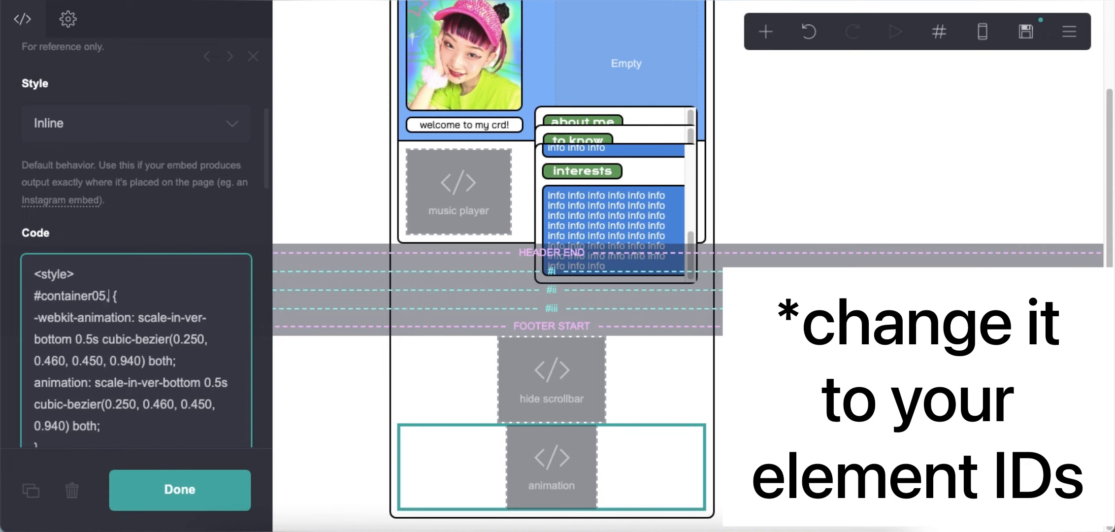
pyautogui.write(', #container06, #container07')
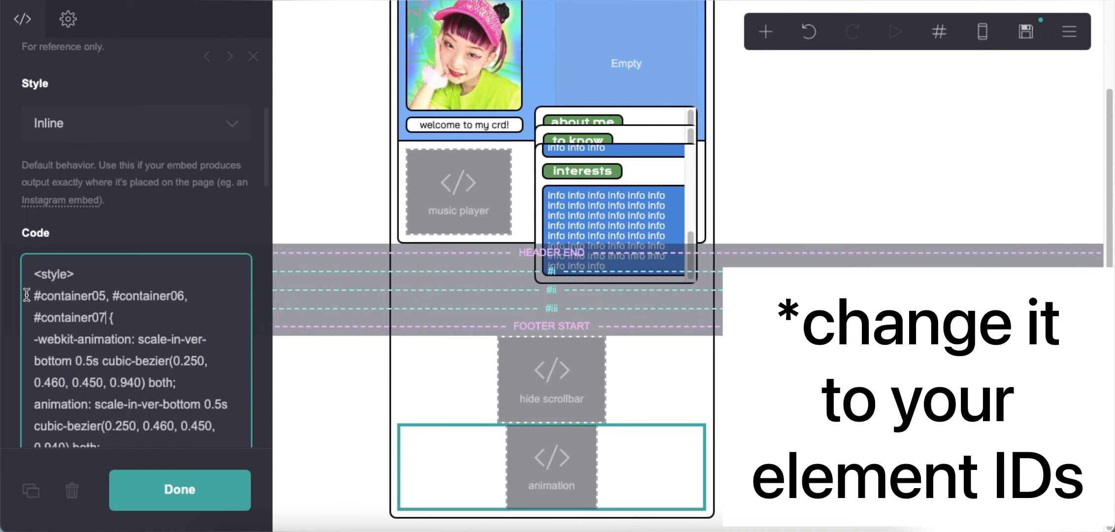
pyautogui.click(1027, 34)
pyautogui.click(234, 482)
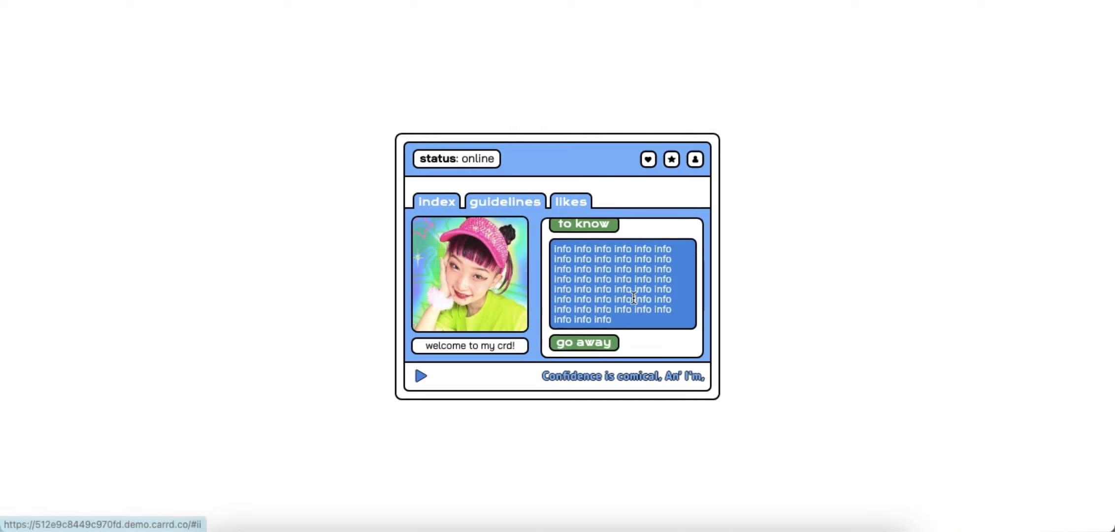
# - Check the guidelines section in the live demo, return to the editor and dismiss the save confirmation
pyautogui.scroll(-5, 663, 326)
pyautogui.scroll(5, 663, 326)
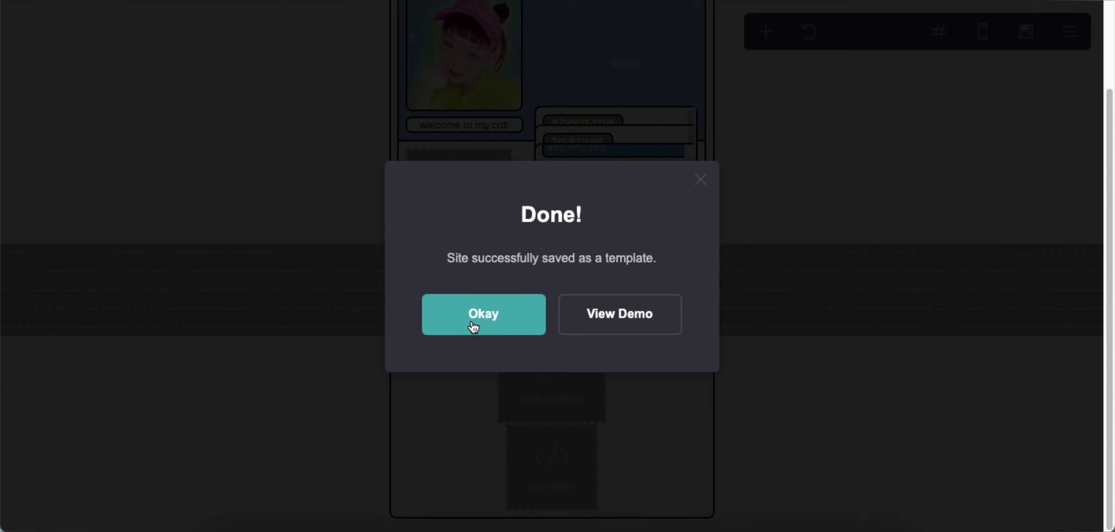
pyautogui.click(474, 323)
# - Add a code Embed labelled "sound effect" below the animation embed and paste the JavaScript Kit mouseover/click sound script into it
pyautogui.click(761, 37)
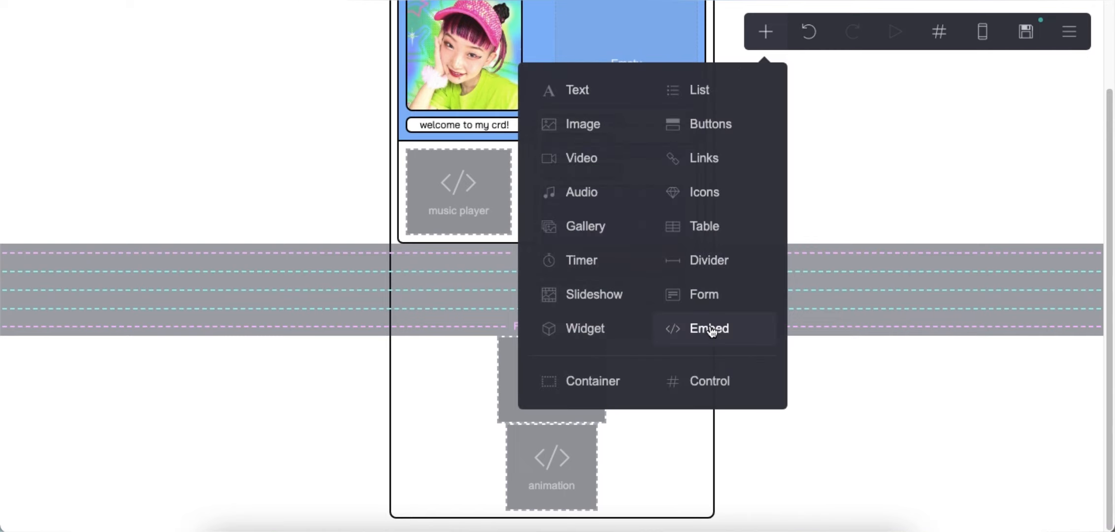
pyautogui.click(705, 326)
pyautogui.doubleClick(105, 302)
pyautogui.write('sound effe')
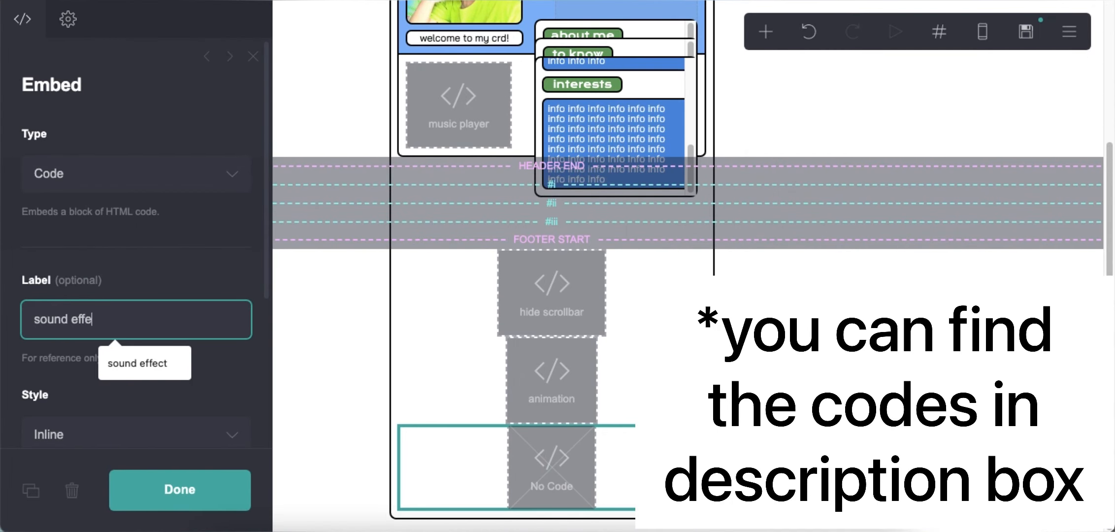
pyautogui.write('ct')
pyautogui.press('Return')
pyautogui.scroll(-5, 113, 295)
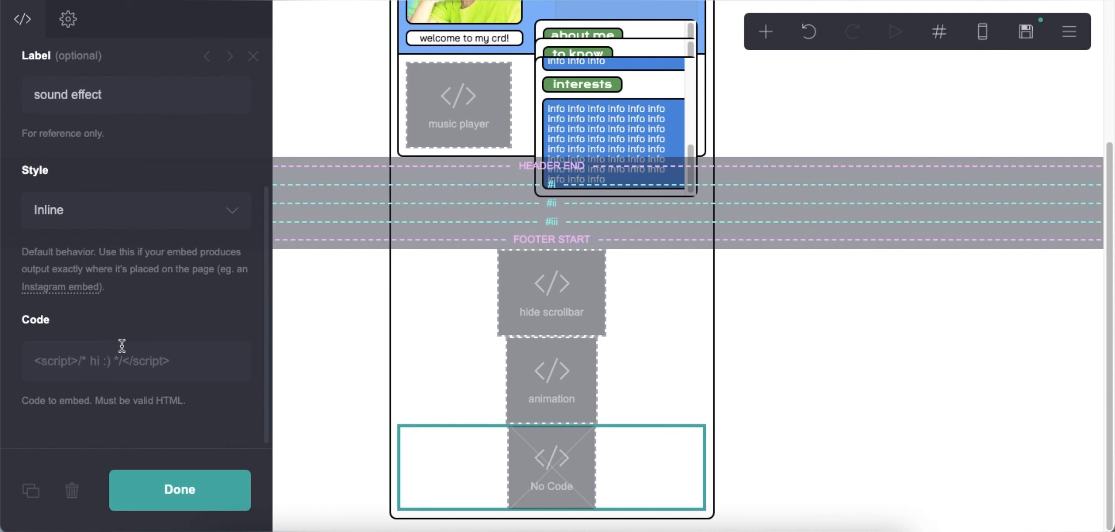
pyautogui.rightClick(123, 350)
pyautogui.click(148, 389)
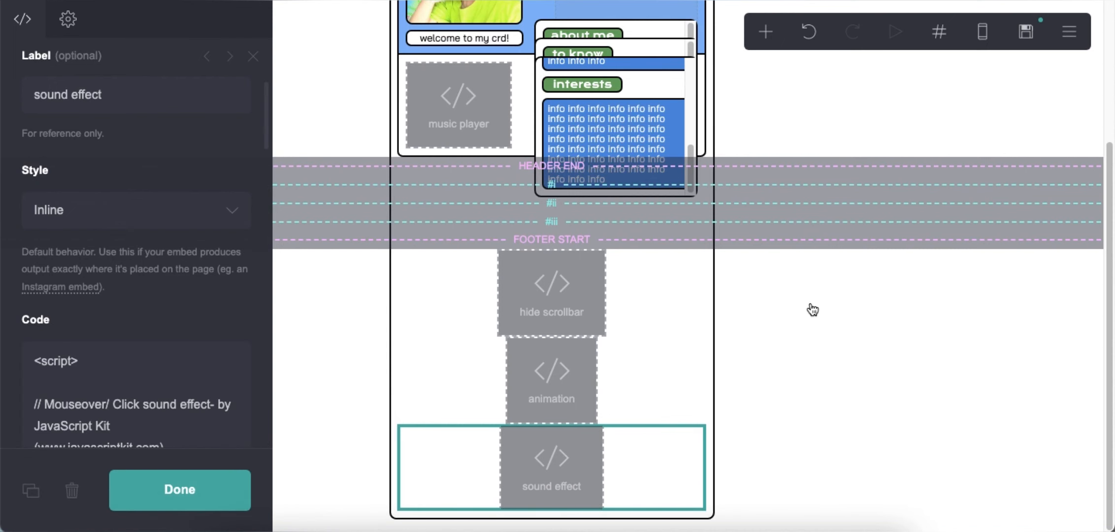
# - Set the index button's On Click code to clicksound.playclip();
pyautogui.scroll(5, 811, 308)
pyautogui.click(640, 74)
pyautogui.click(98, 143)
pyautogui.scroll(-8, 108, 303)
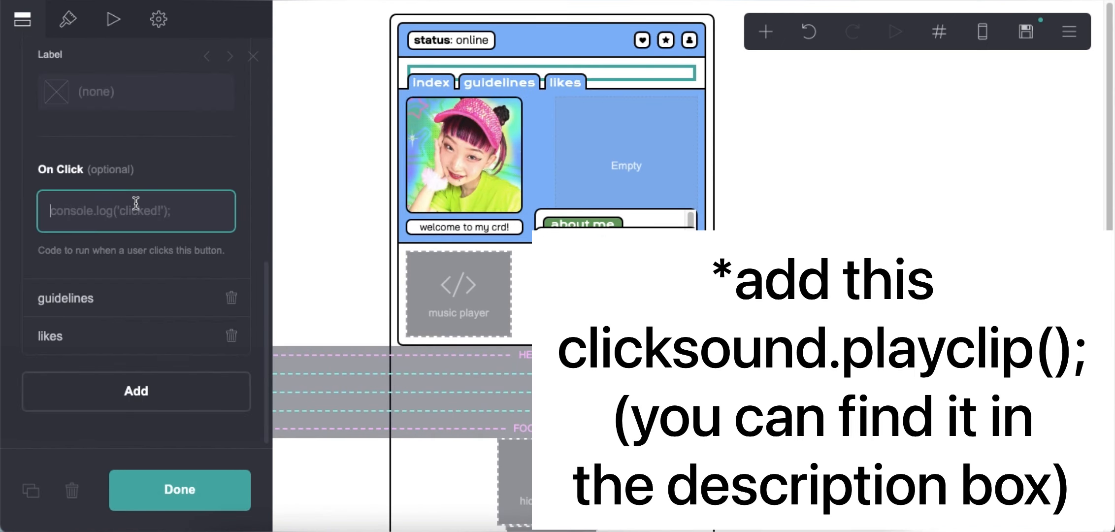
pyautogui.rightClick(130, 210)
pyautogui.click(158, 323)
# - Give the guidelines and likes buttons the same On Click code, clicksound.playclip();
pyautogui.click(114, 299)
pyautogui.rightClick(134, 251)
pyautogui.click(164, 363)
pyautogui.click(114, 336)
pyautogui.rightClick(138, 289)
pyautogui.click(162, 389)
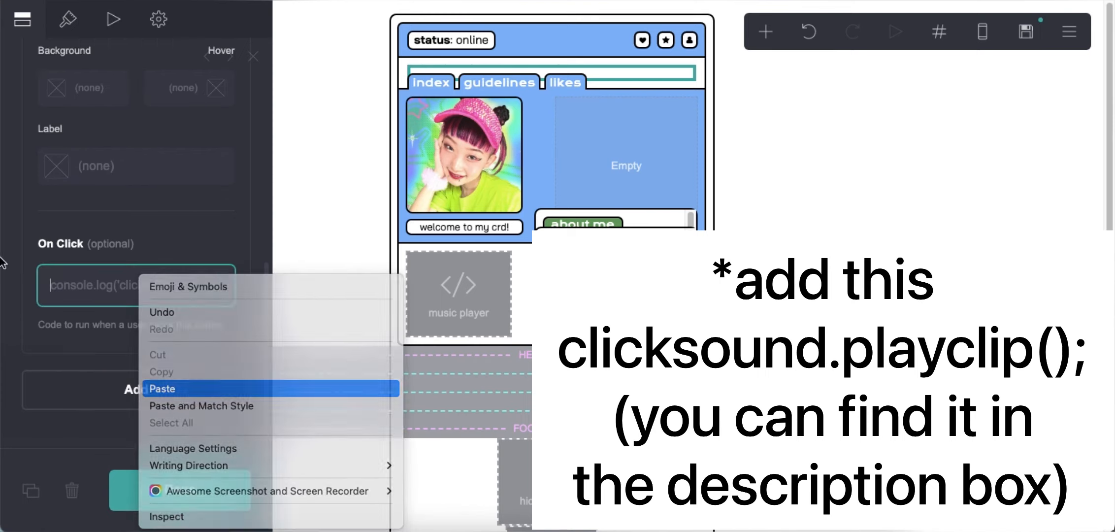
# - Save the site as an updated template with the click sounds included
pyautogui.scroll(10, 100, 241)
pyautogui.click(1025, 32)
pyautogui.scroll(-3, 177, 345)
pyautogui.click(178, 507)
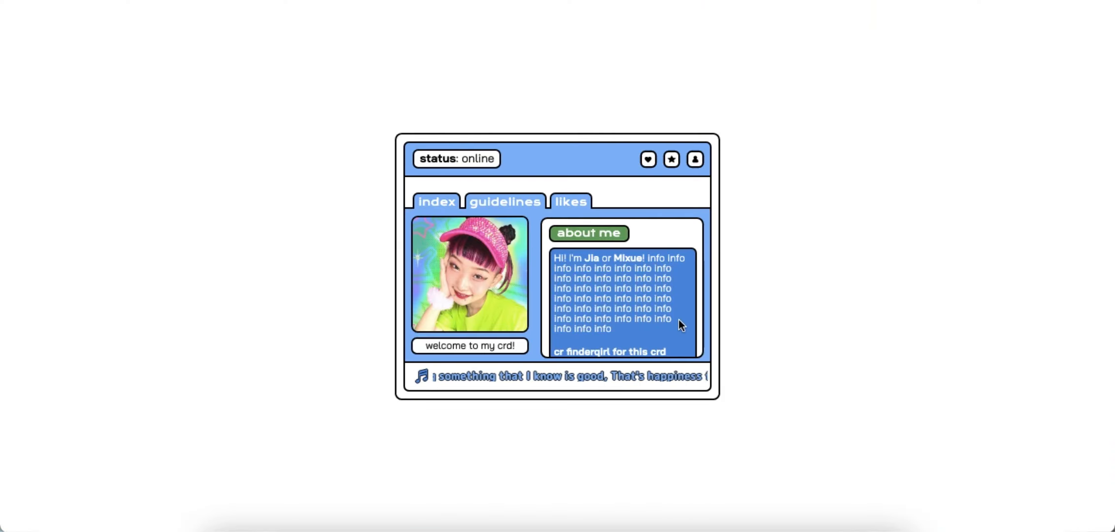
# - Test the tab buttons in the live demo, scrolling through the about me, guidelines and likes sections
pyautogui.scroll(-3, 679, 319)
pyautogui.scroll(3, 679, 320)
pyautogui.scroll(-5, 680, 317)
pyautogui.scroll(4, 680, 320)
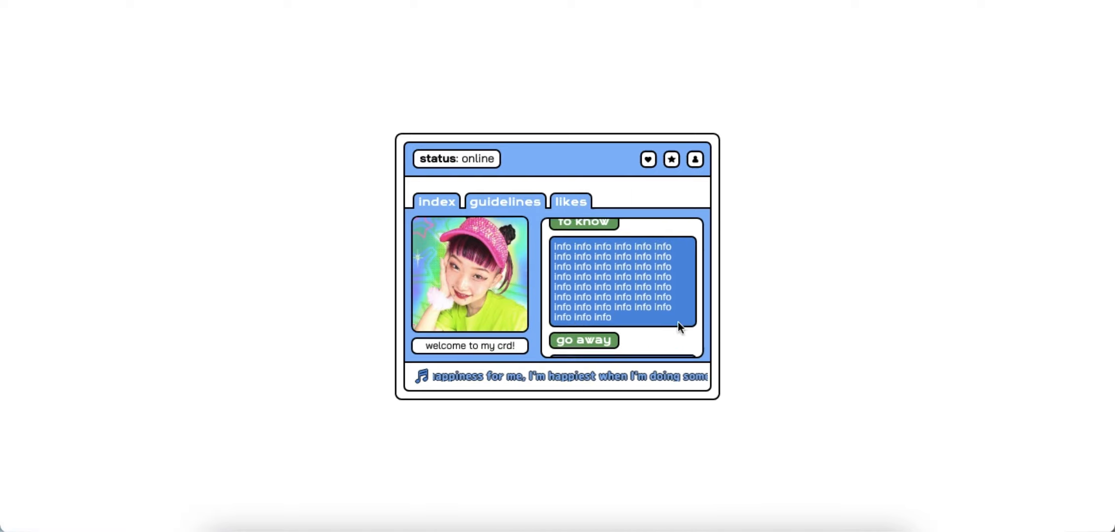
pyautogui.click(571, 202)
pyautogui.scroll(-3, 684, 309)
pyautogui.scroll(3, 684, 309)
pyautogui.click(443, 205)
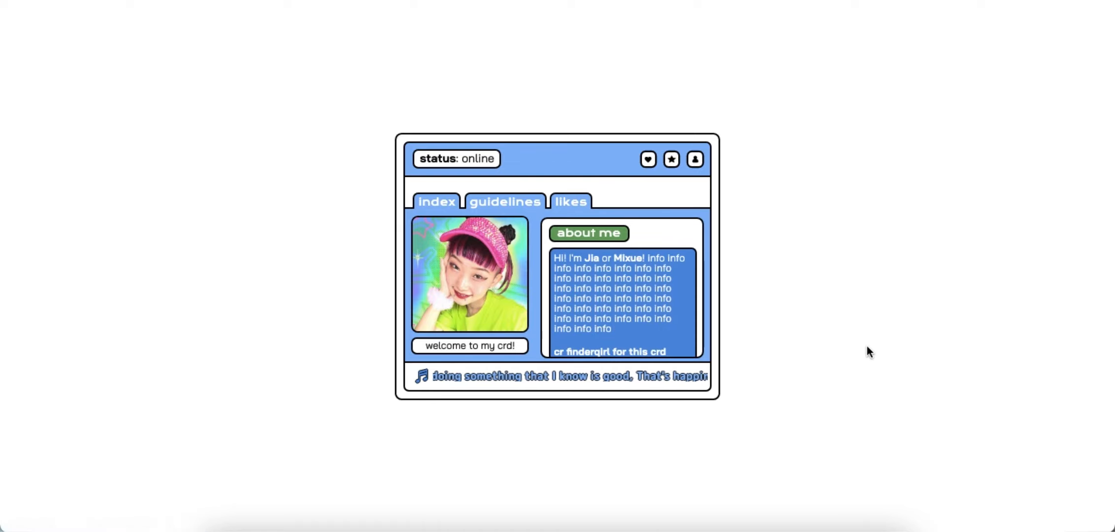